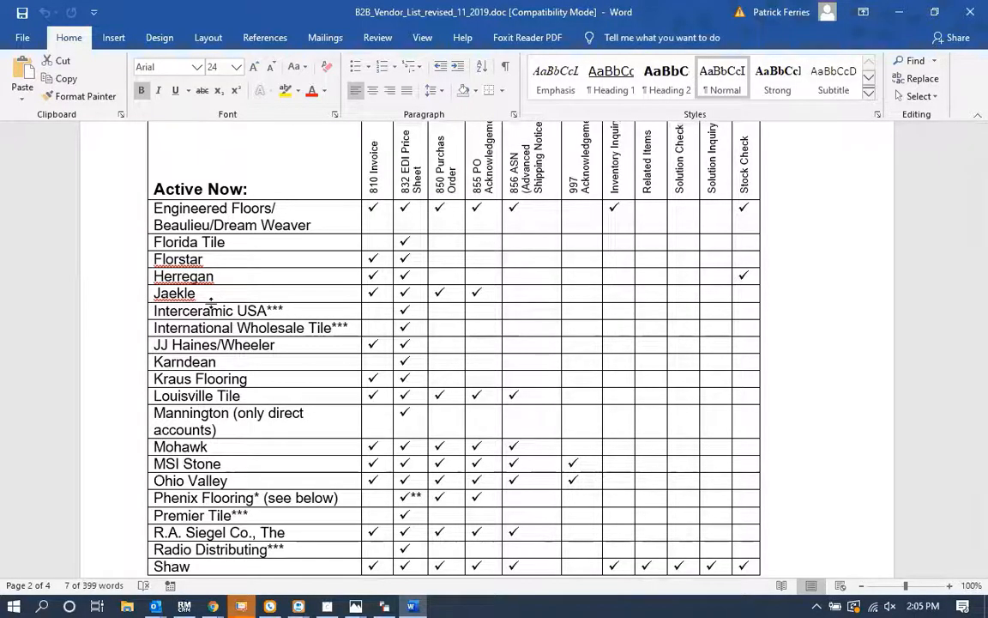
Step: Switch from the vendor list document to Roll Master and review several open jobs in the sales processing list
scroll(212, 302, "up", 10)
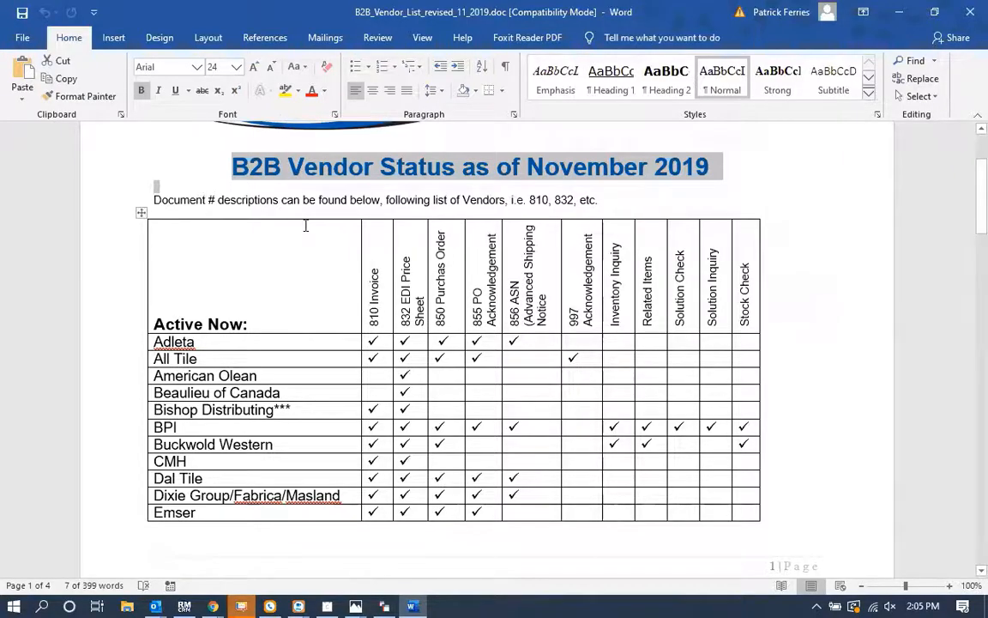
key("alt+Tab")
key("alt+Tab")
key("alt+Tab")
key("alt+Tab")
key("alt+Tab")
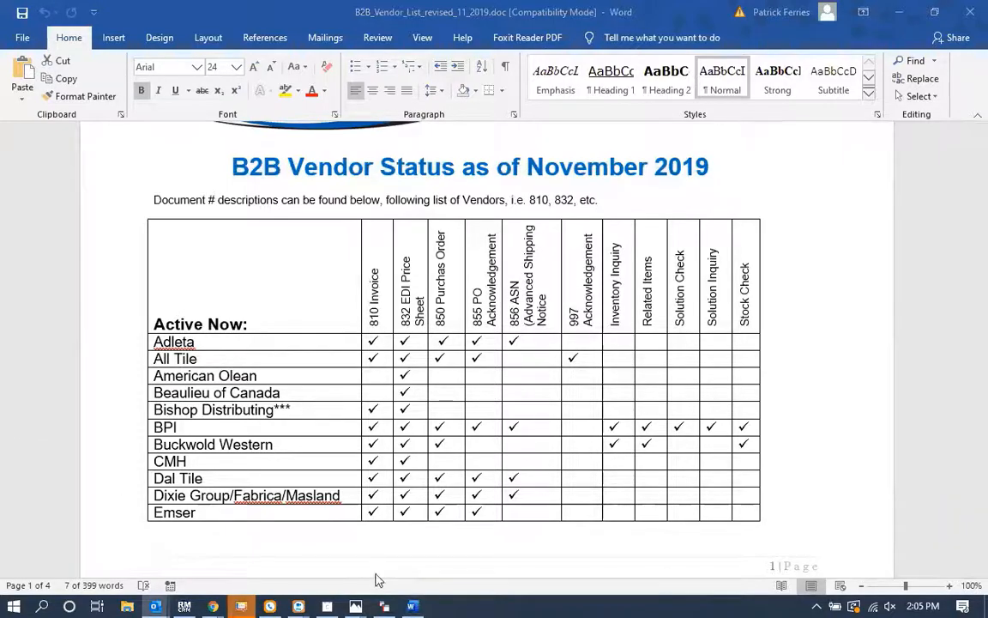
key("alt+Tab")
left_click(249, 330)
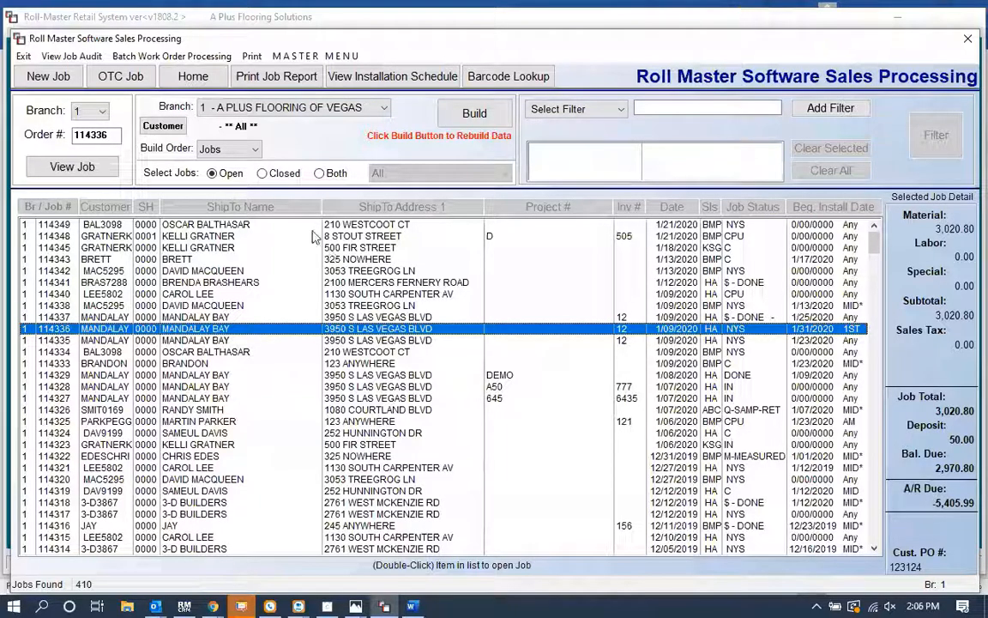
left_click(300, 259)
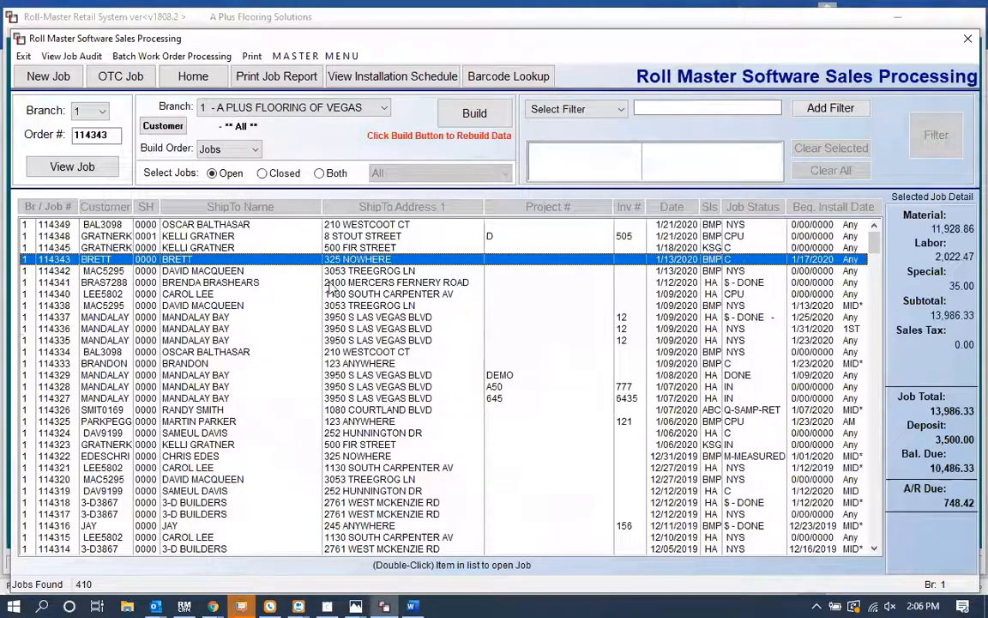
left_click(370, 307)
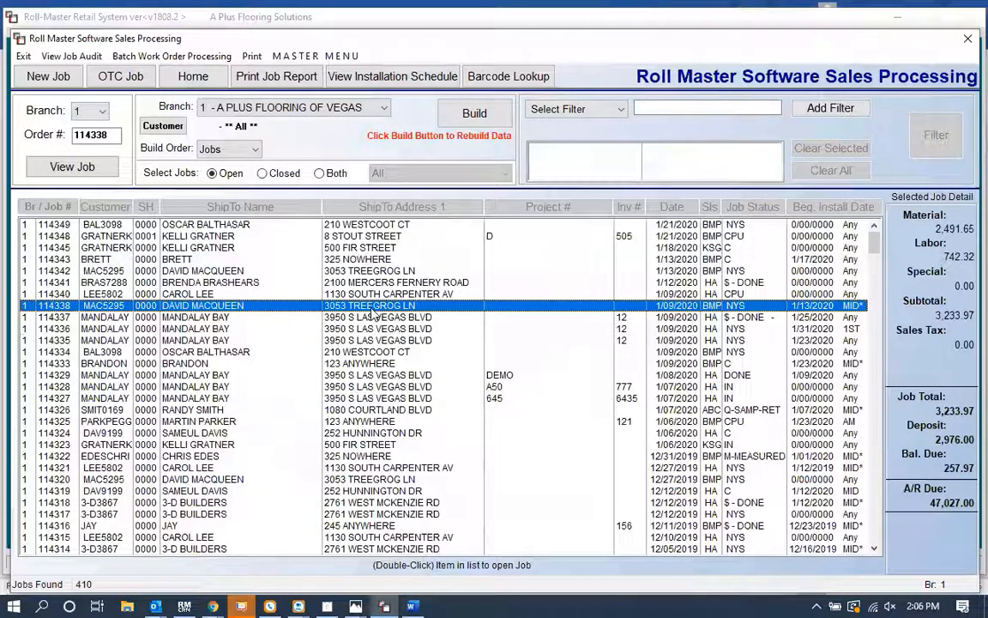
Step: Start a new job order for the selected customer and dismiss the customer's sales note and the sales rep message
left_click(39, 77)
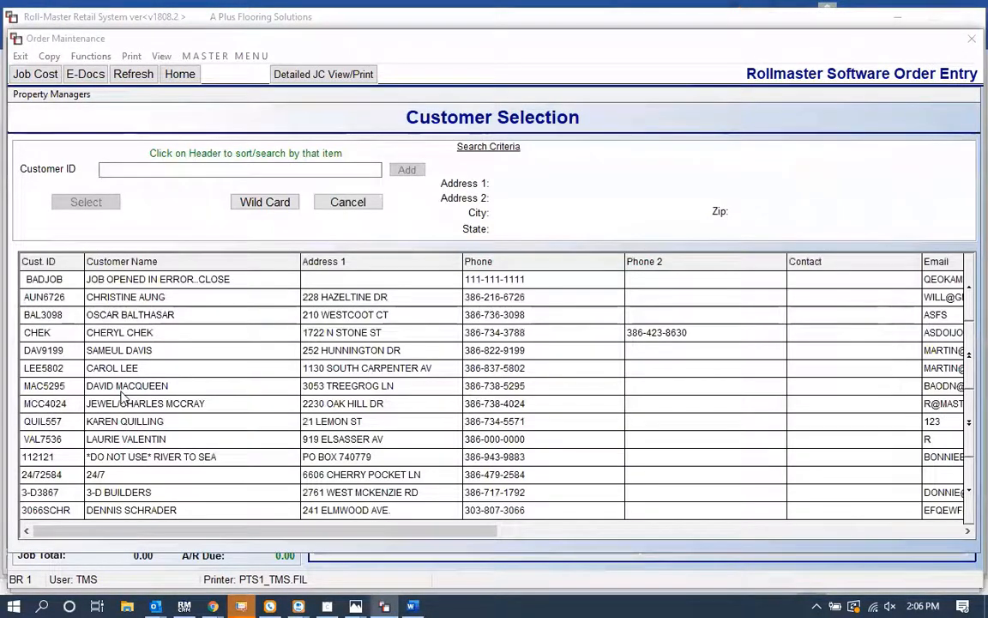
left_click(118, 386)
left_click(85, 202)
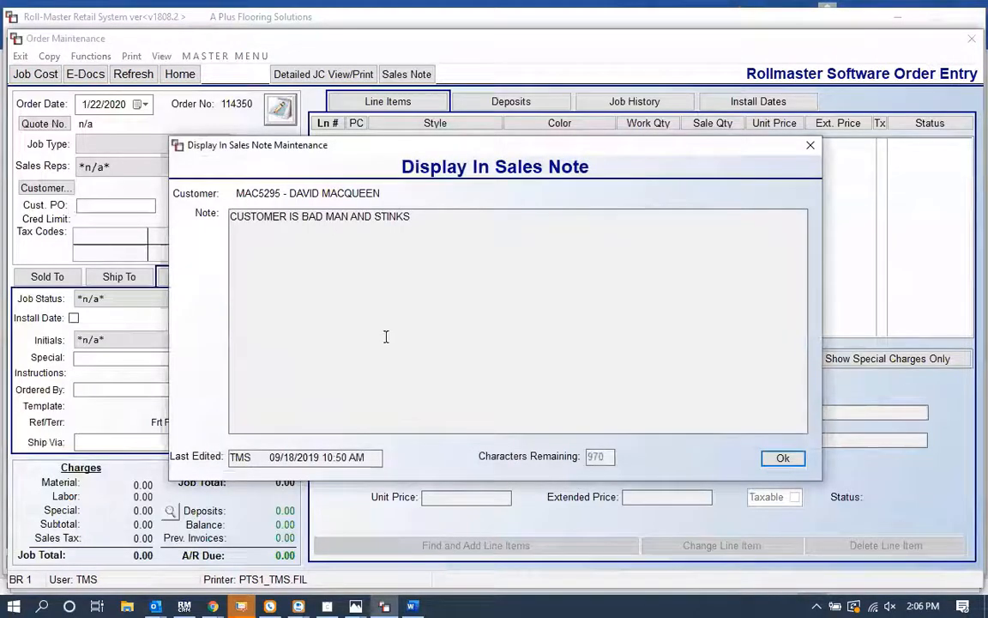
left_click(289, 273)
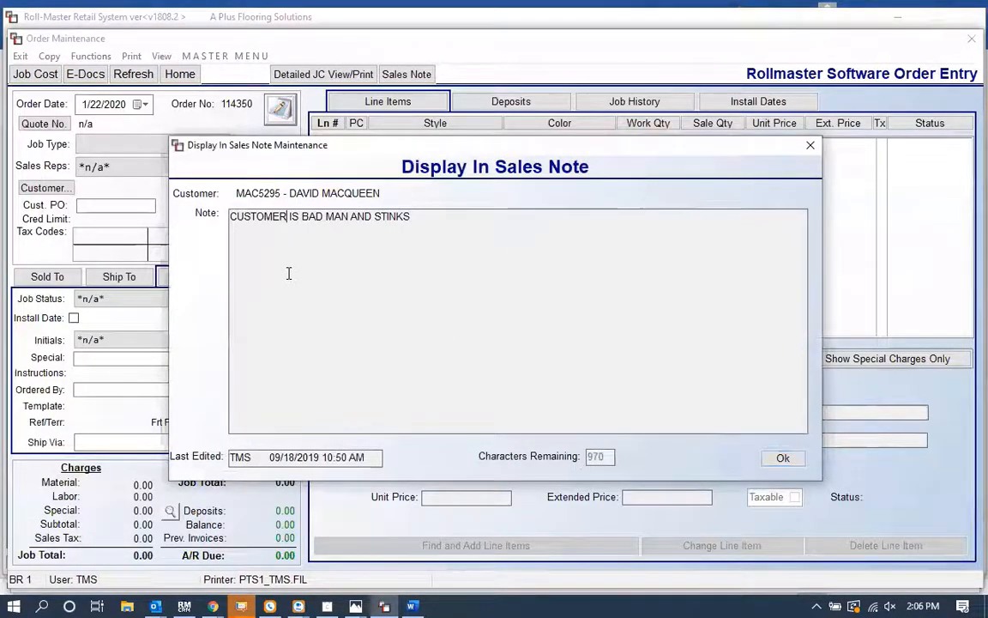
key("Escape")
key("Escape")
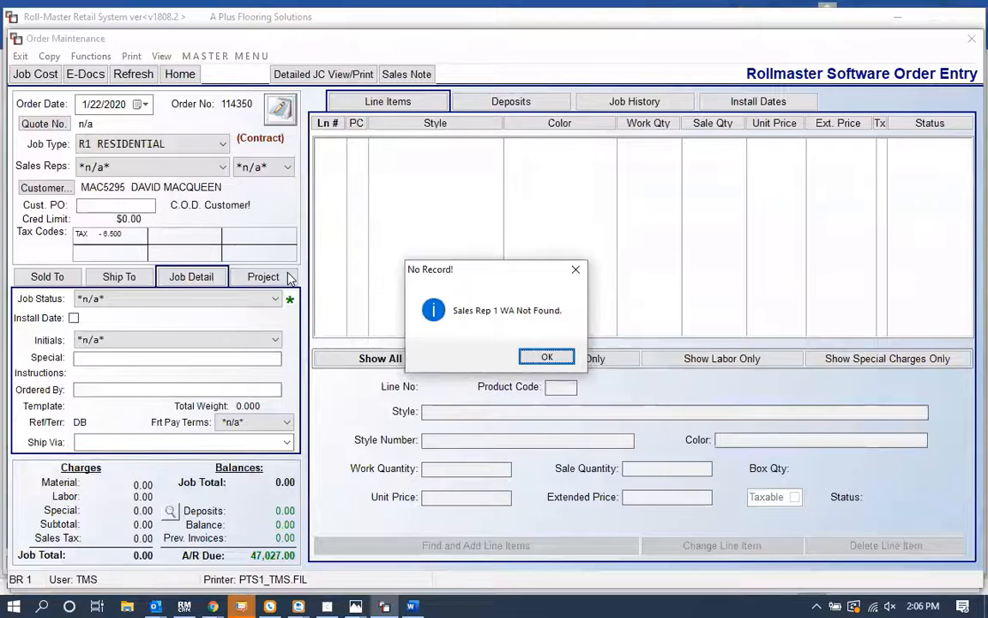
key("Return")
Step: Set the order's sales rep to the BMP DE entry and accept the commission plan update
left_click(129, 168)
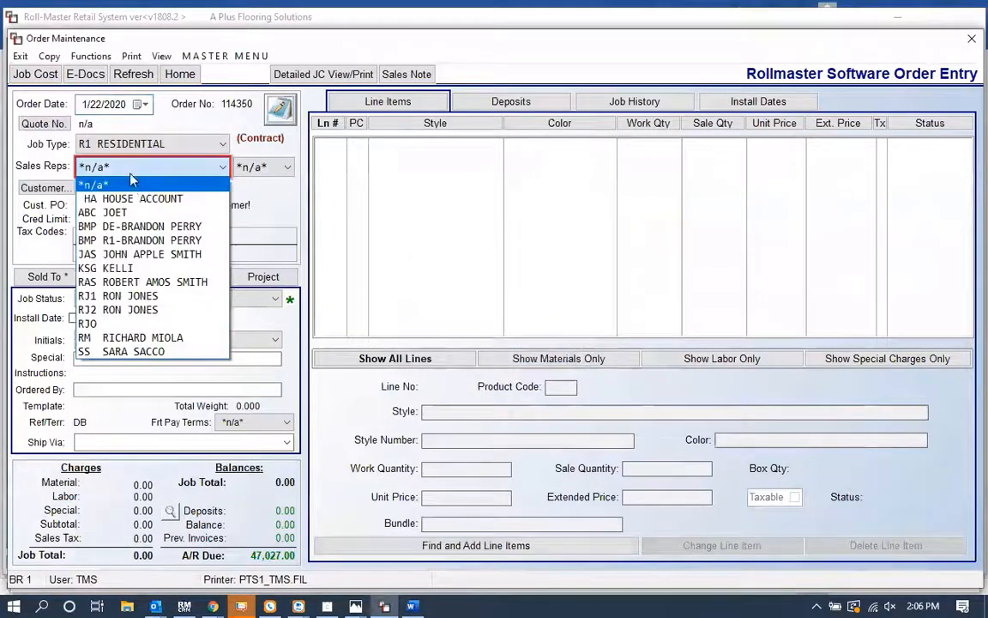
left_click(141, 226)
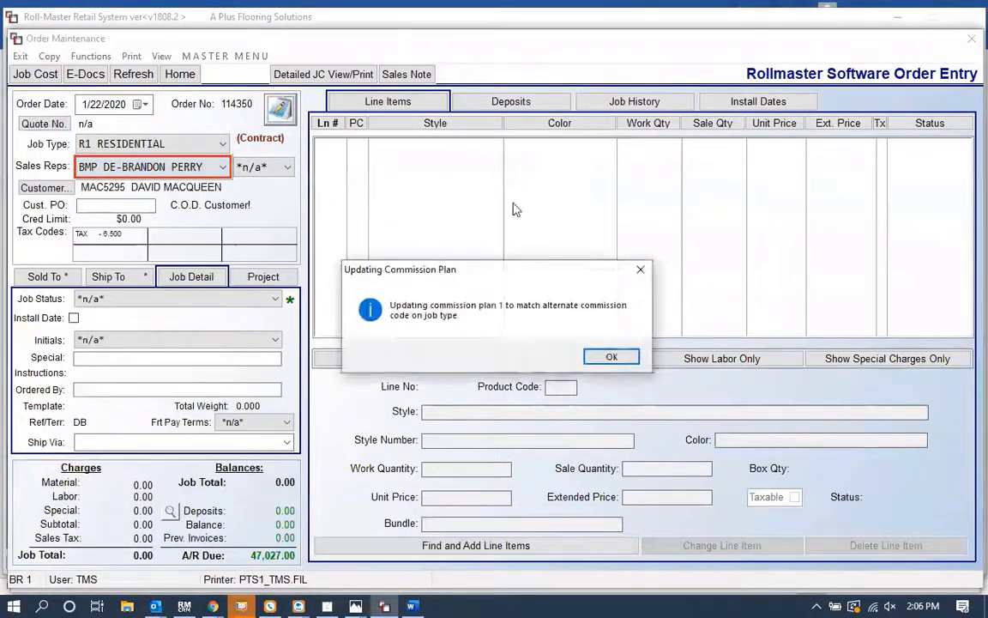
key("Return")
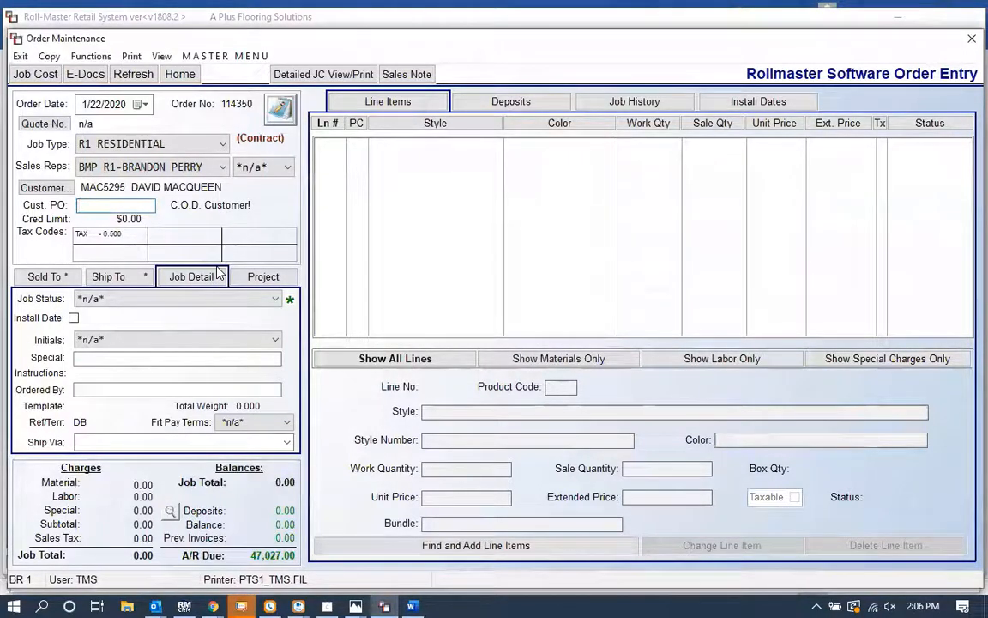
Step: Set the job status to NYS - NOT YET SCHEDULED and open the line item search
left_click(148, 298)
left_click(148, 335)
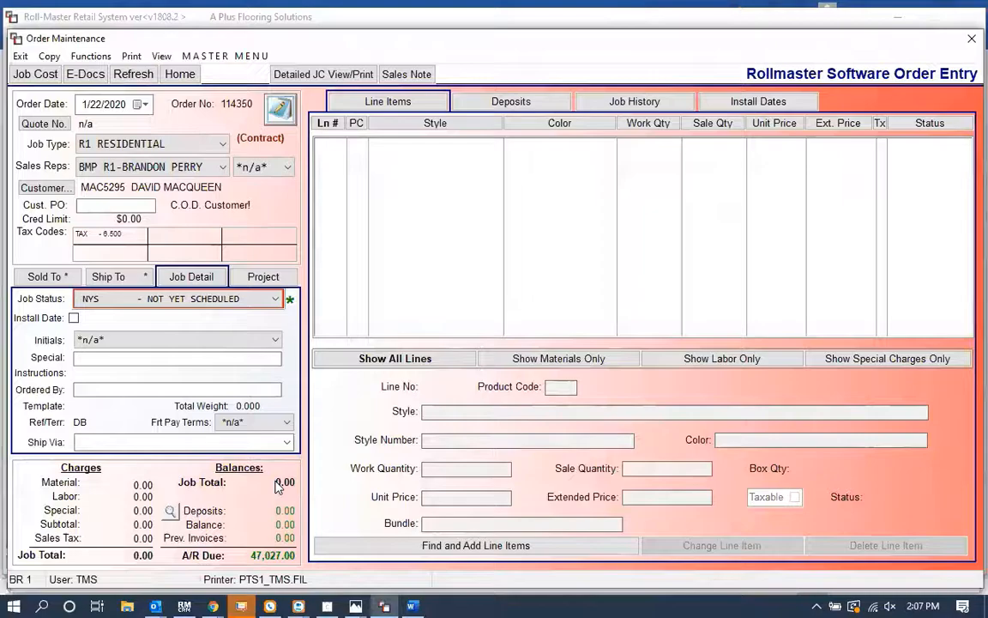
left_click(430, 553)
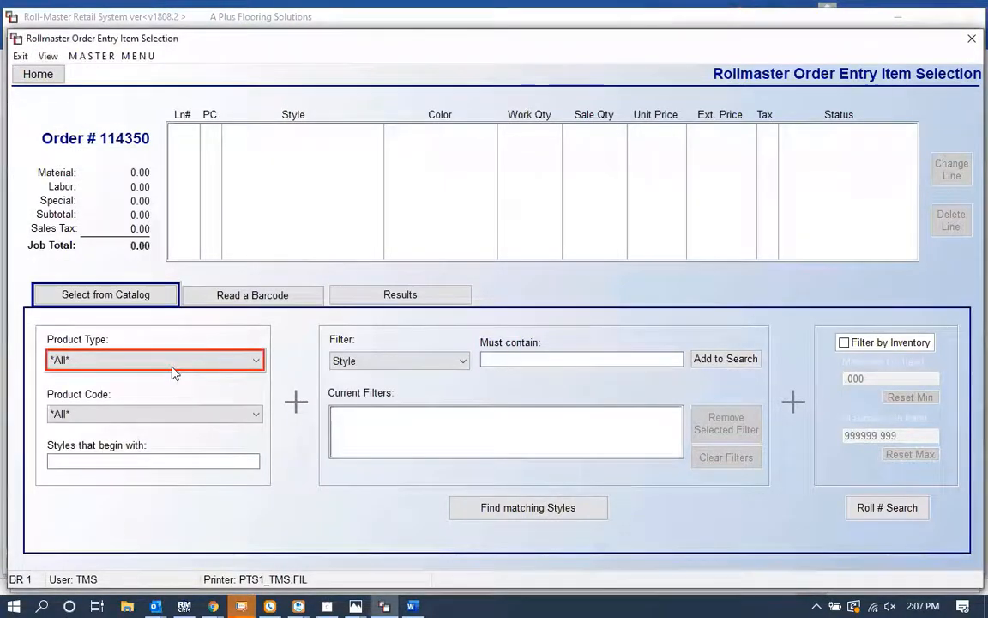
Step: Search the CARPET catalog for styles beginning with BEST
left_click(158, 362)
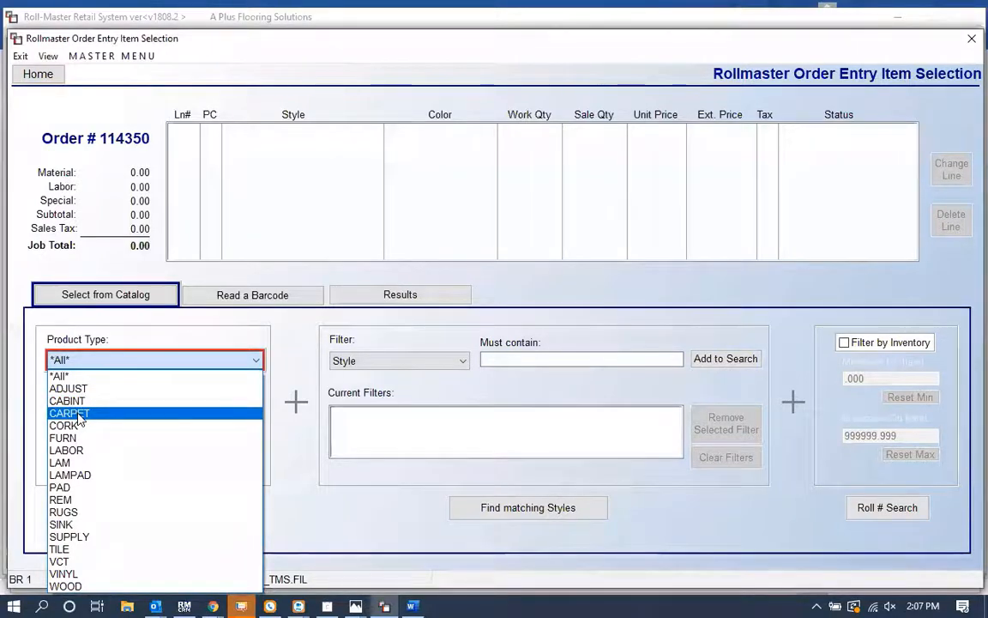
left_click(78, 413)
left_click(109, 460)
type("BEST")
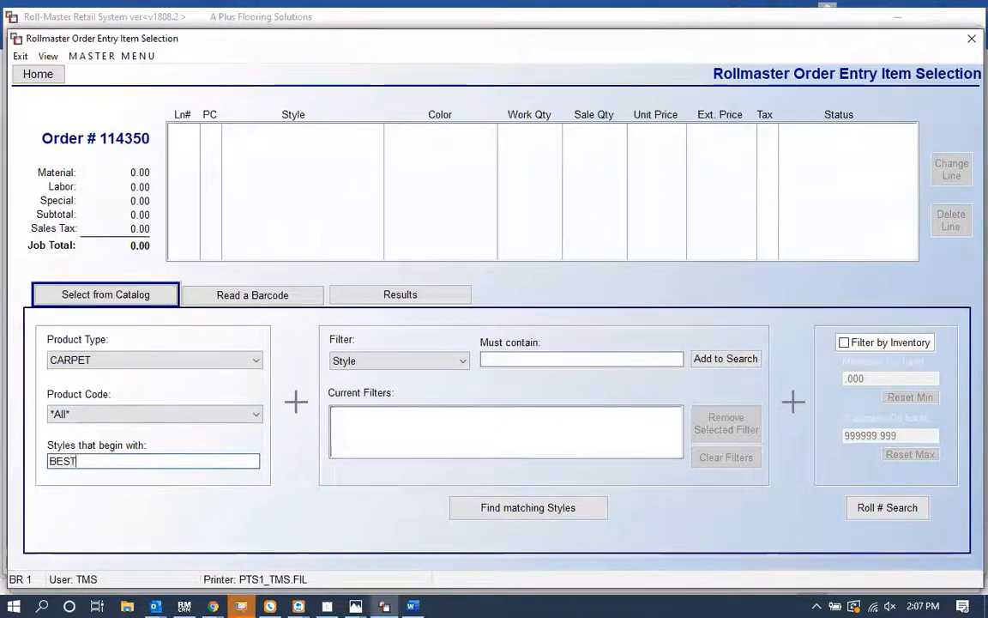
key("Return")
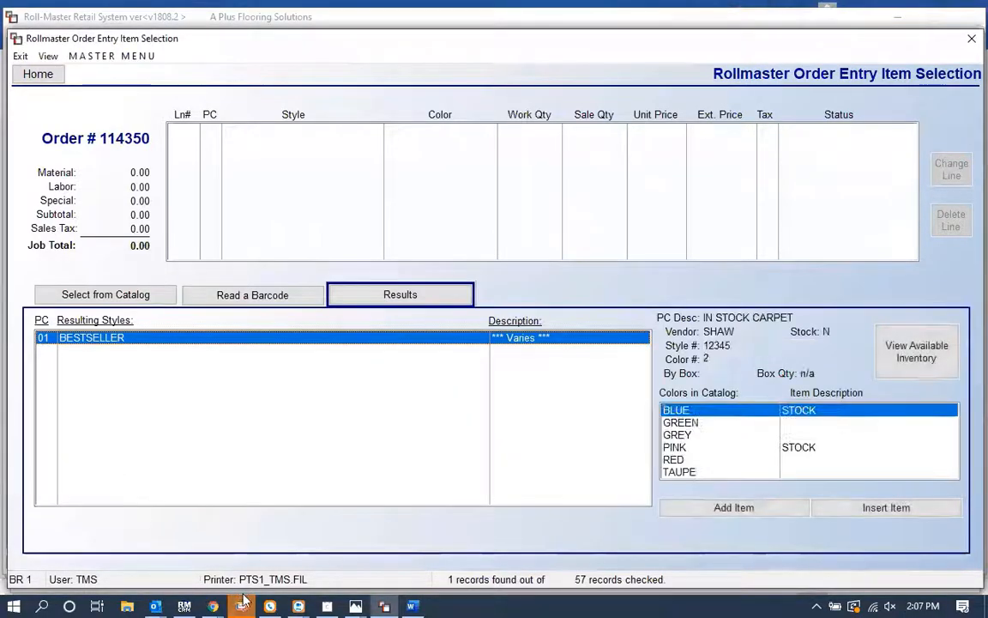
Step: Add the BESTSELLER style in GREEN as a line item with a work quantity of 87
left_click(242, 604)
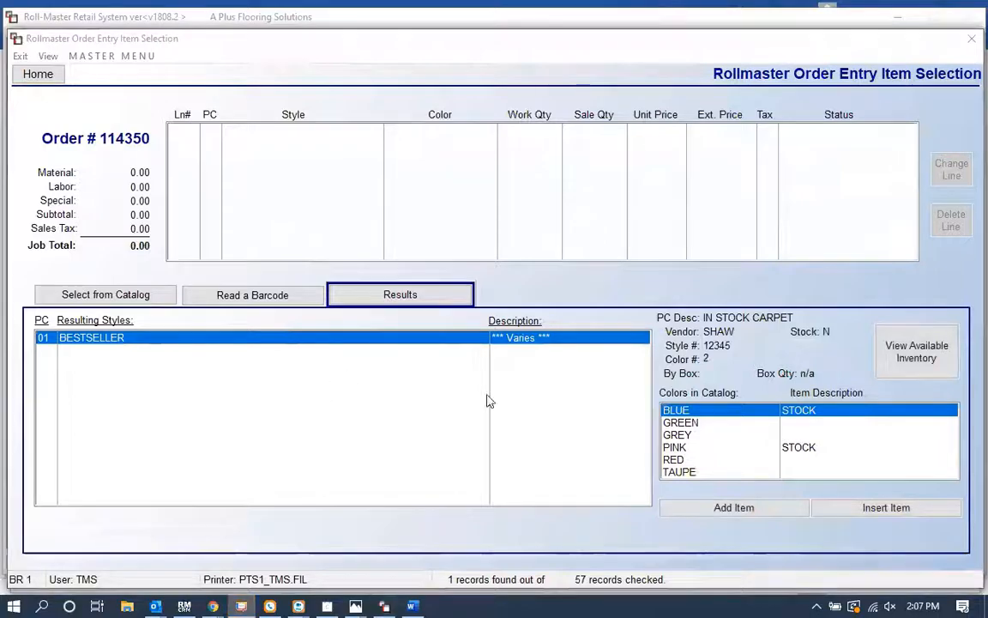
left_click(700, 424)
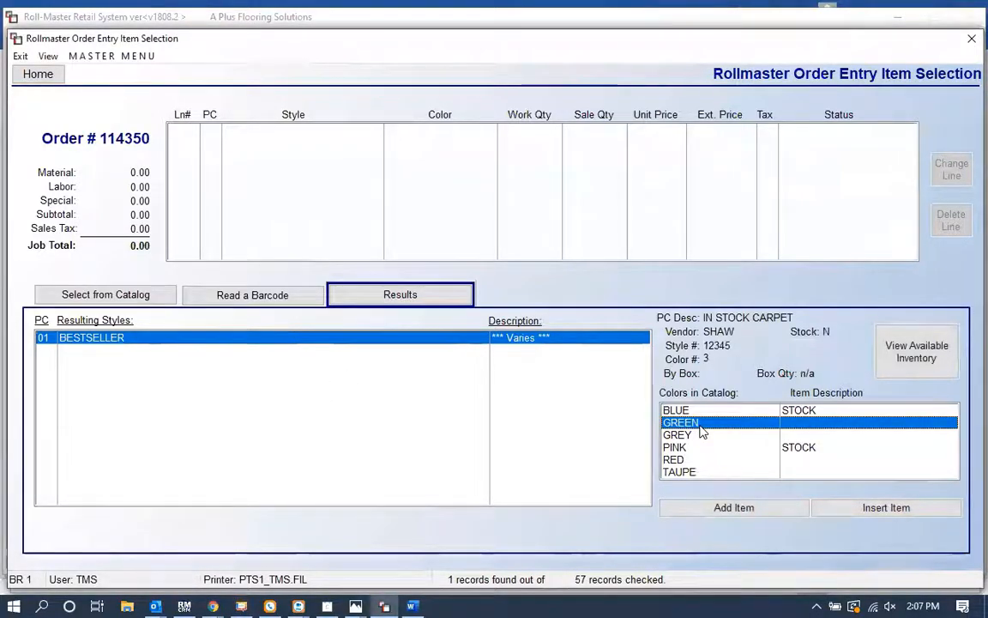
left_click(731, 508)
type("87")
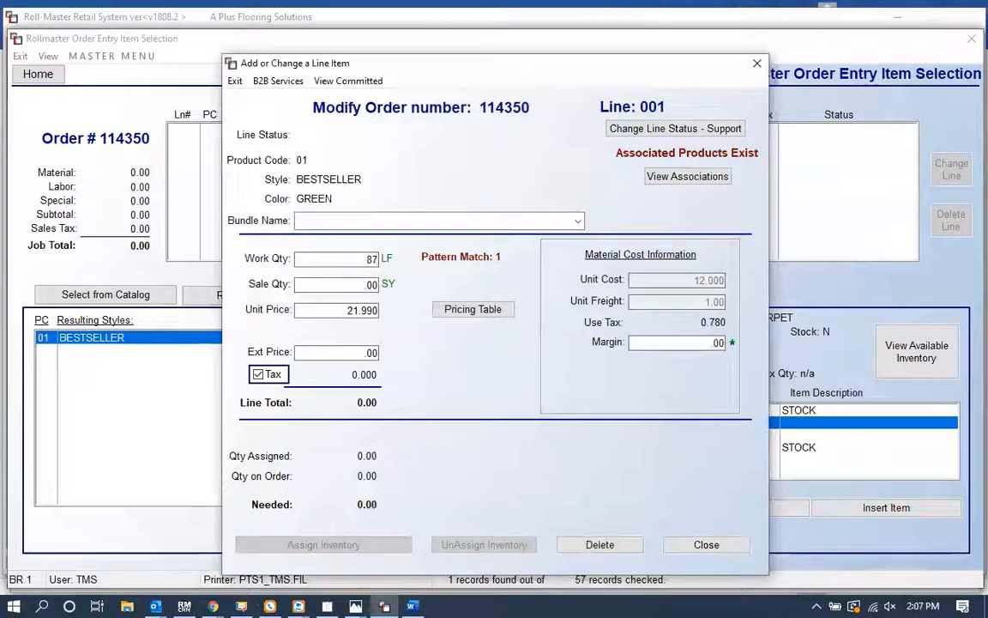
Step: Set the line item's bundle name to CARPET
key("Tab")
left_click(388, 221)
type("CARPET")
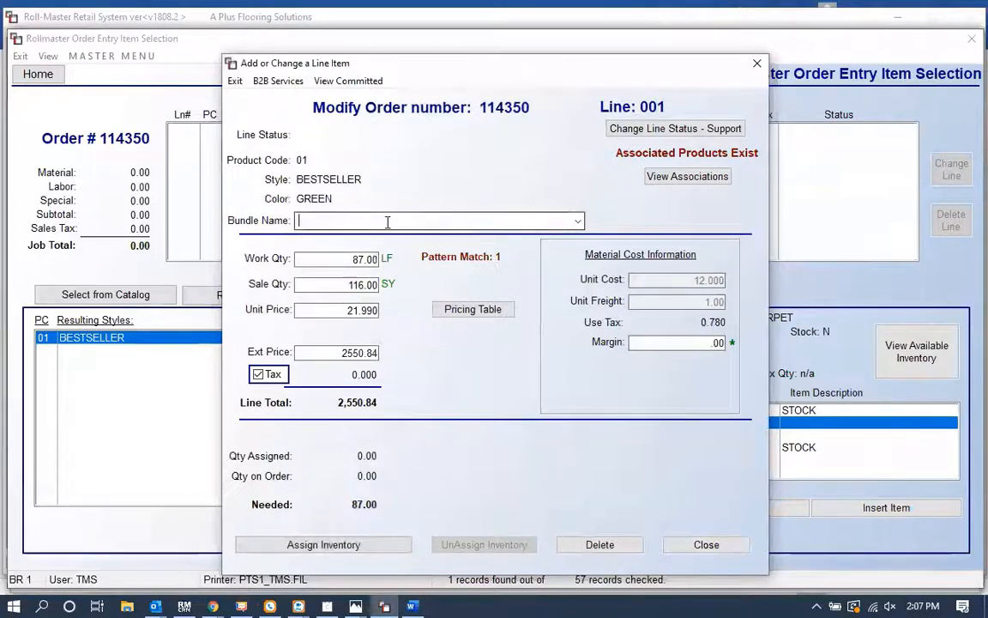
key("Tab")
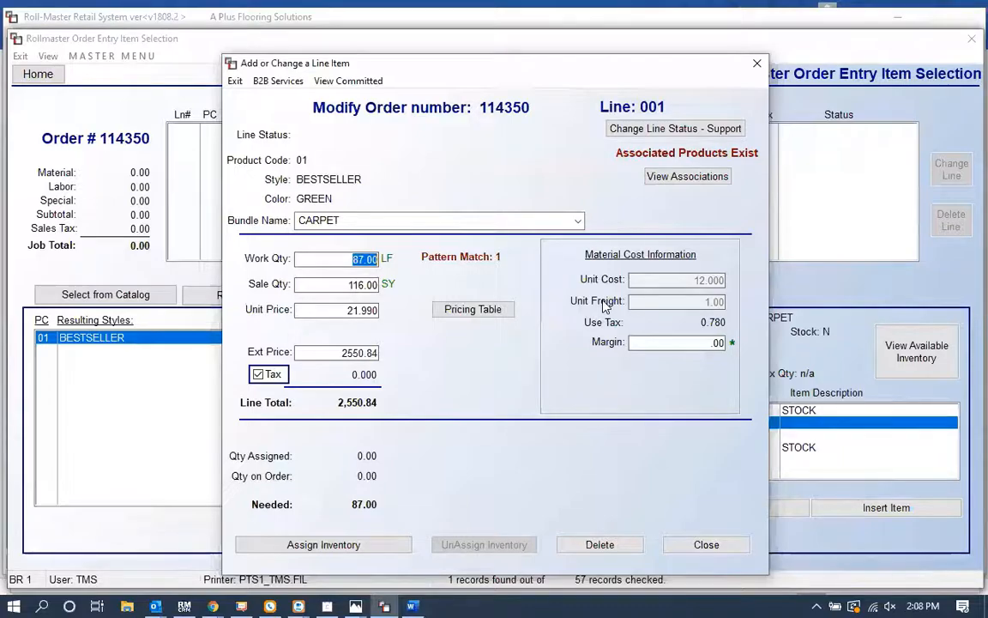
Step: Compare price levels in the pricing table, ending on the CONTRACTOR cut price
left_click(503, 309)
left_click(565, 128)
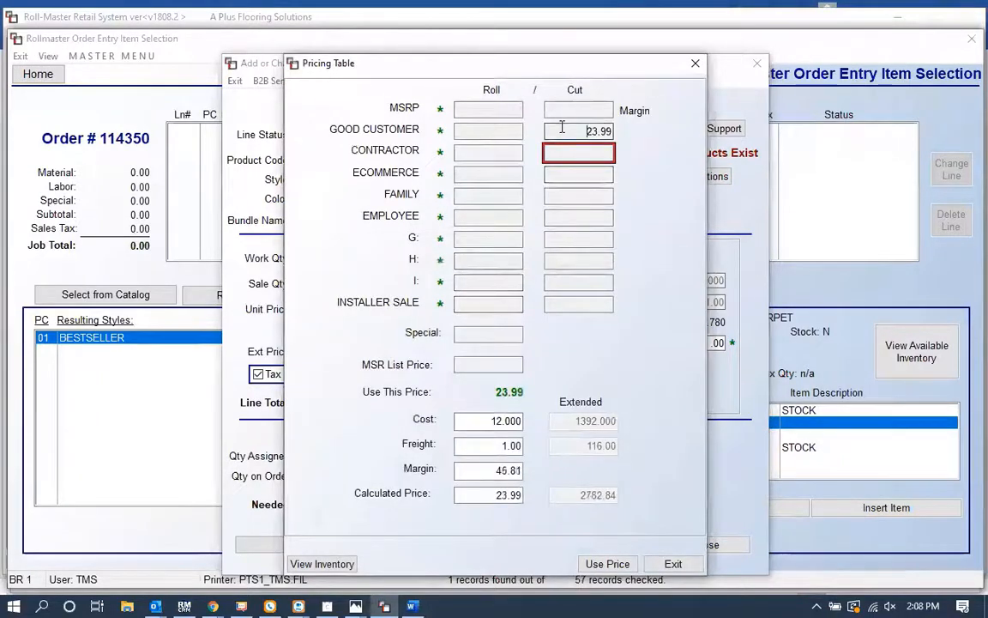
left_click(565, 108)
left_click(566, 129)
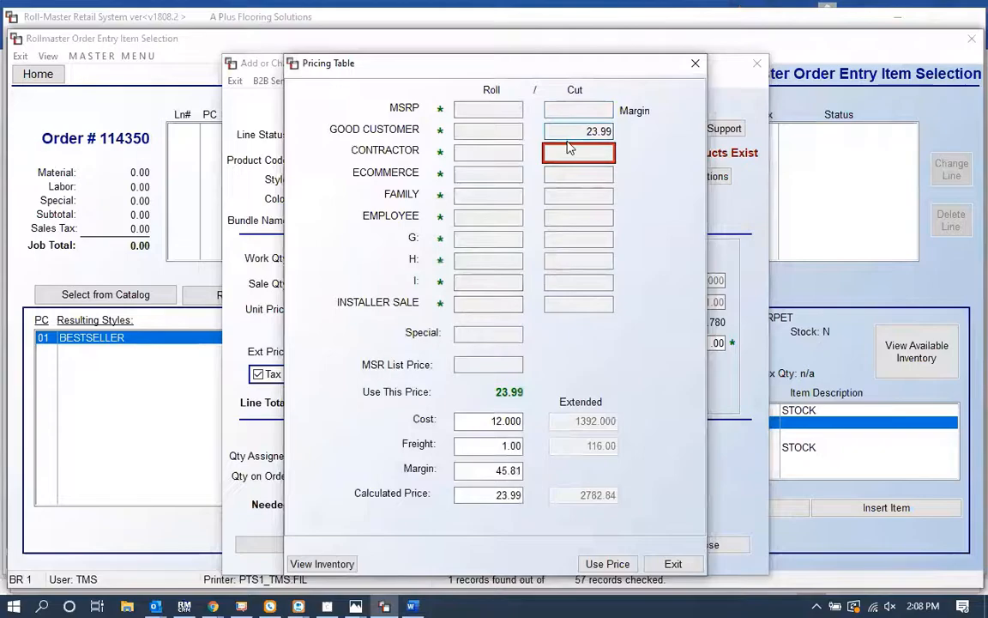
left_click(570, 152)
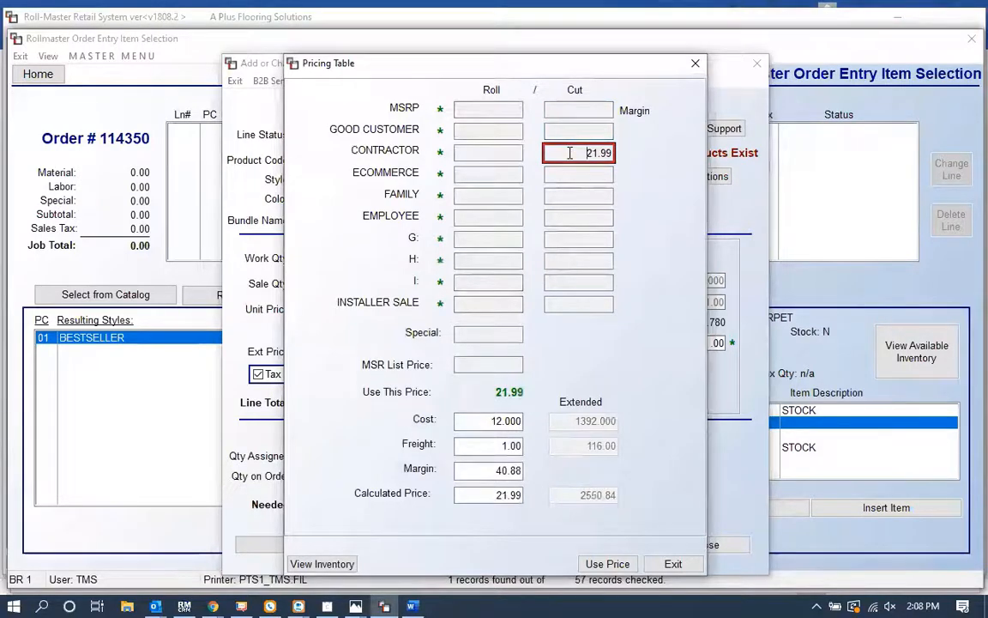
double_click(569, 153)
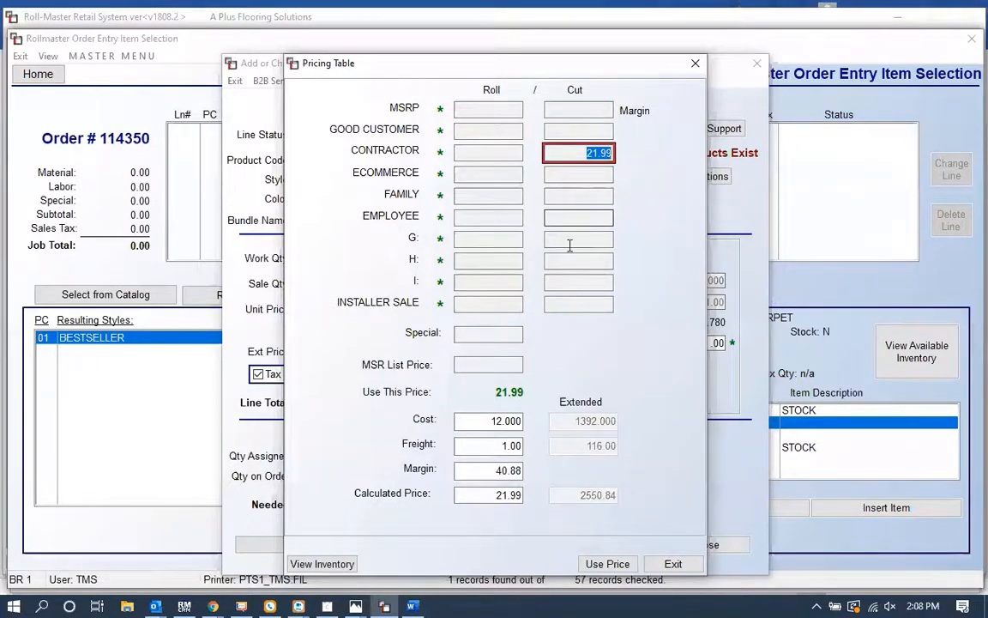
double_click(587, 156)
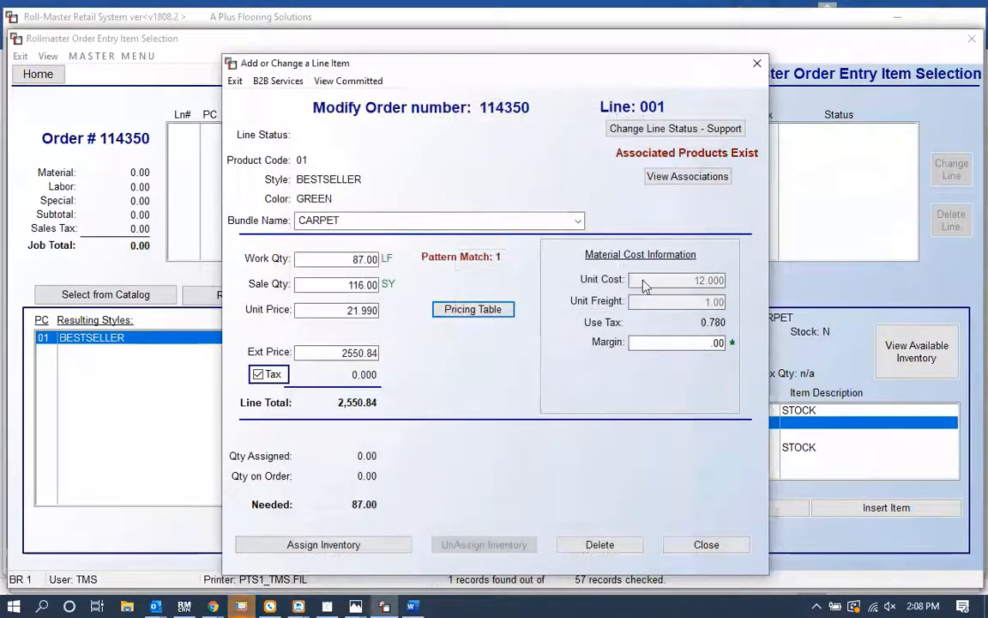
Step: Set the line item's margin to 33 and close the line item dialog
left_click(638, 339)
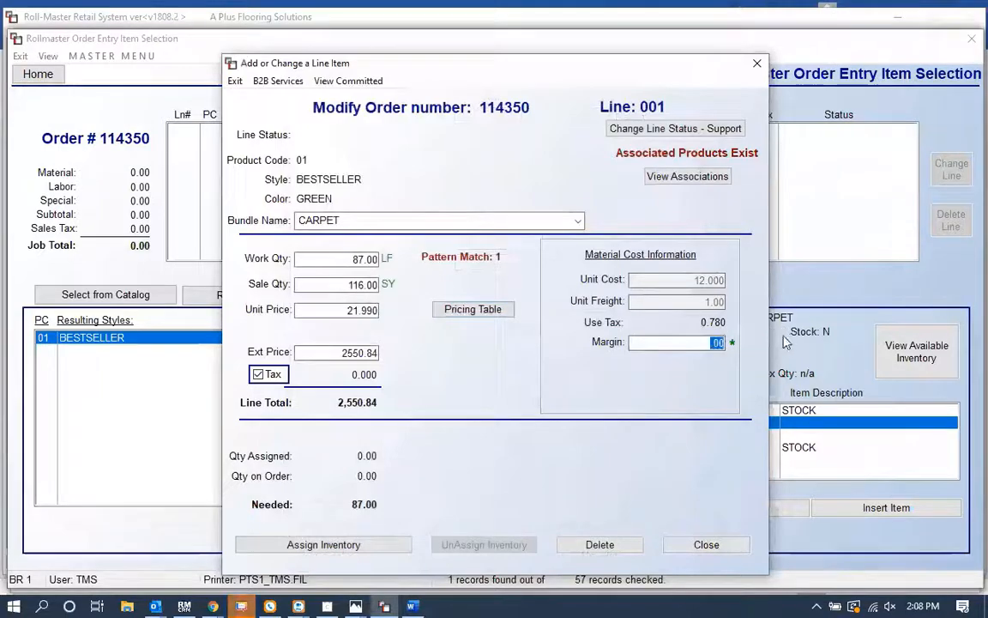
key("Tab")
left_click_drag(313, 311, 423, 313)
left_click(717, 343)
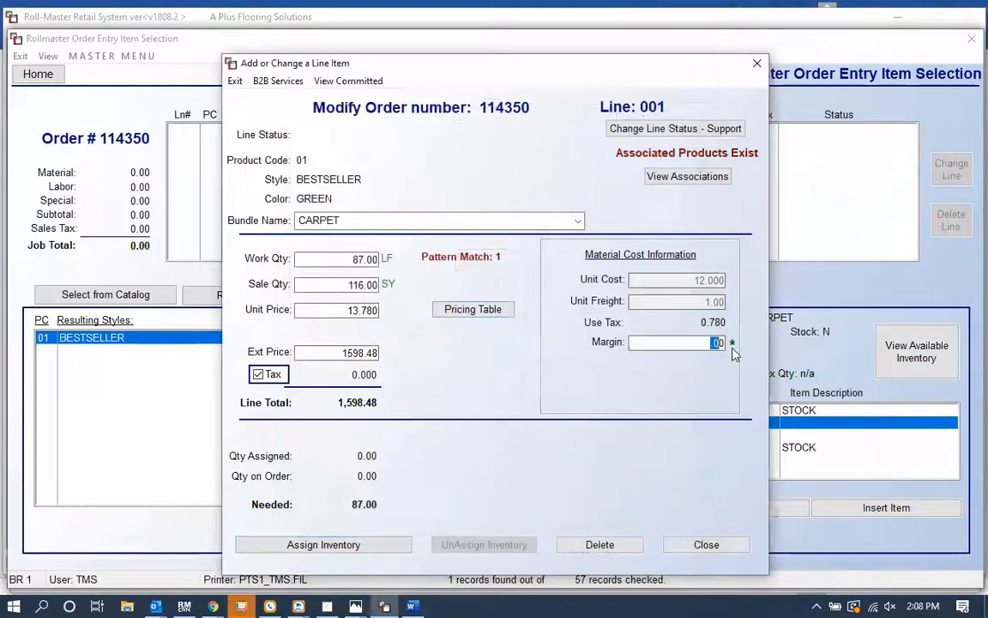
type("330")
key("Tab")
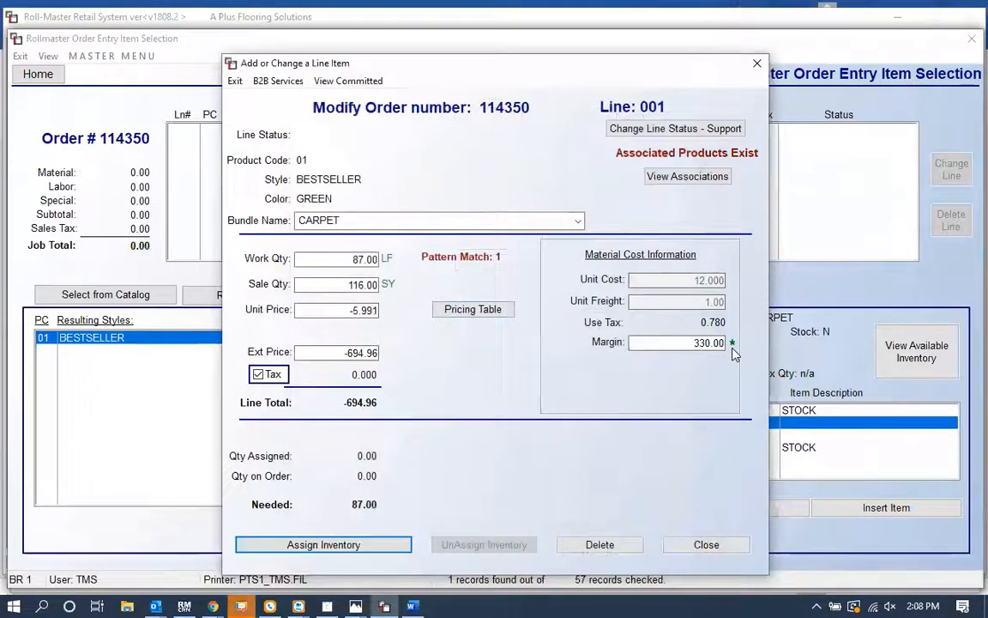
left_click(676, 347)
type("33")
key("Tab")
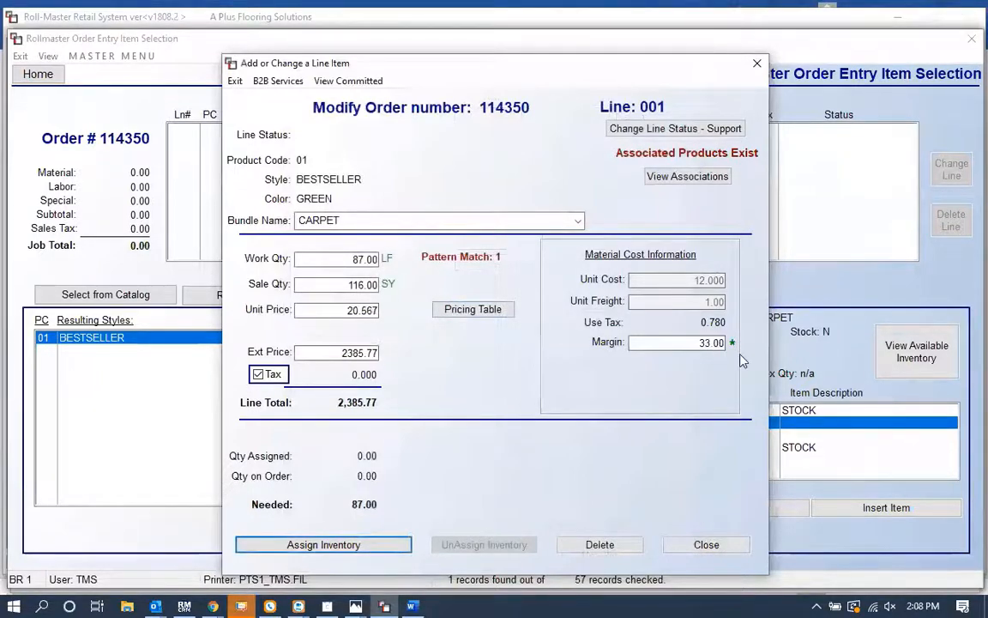
left_click(331, 309)
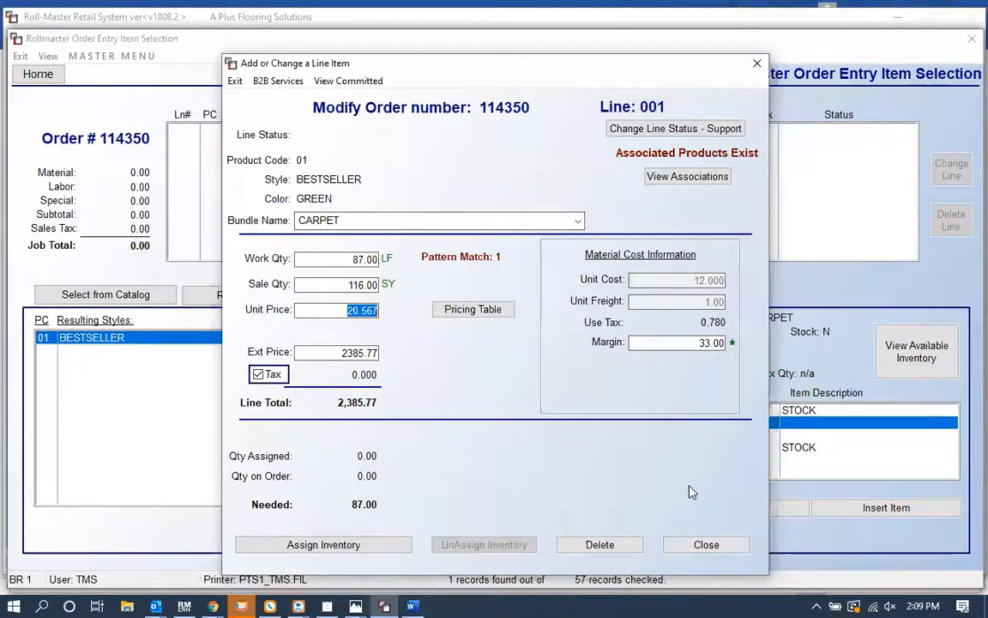
left_click(708, 546)
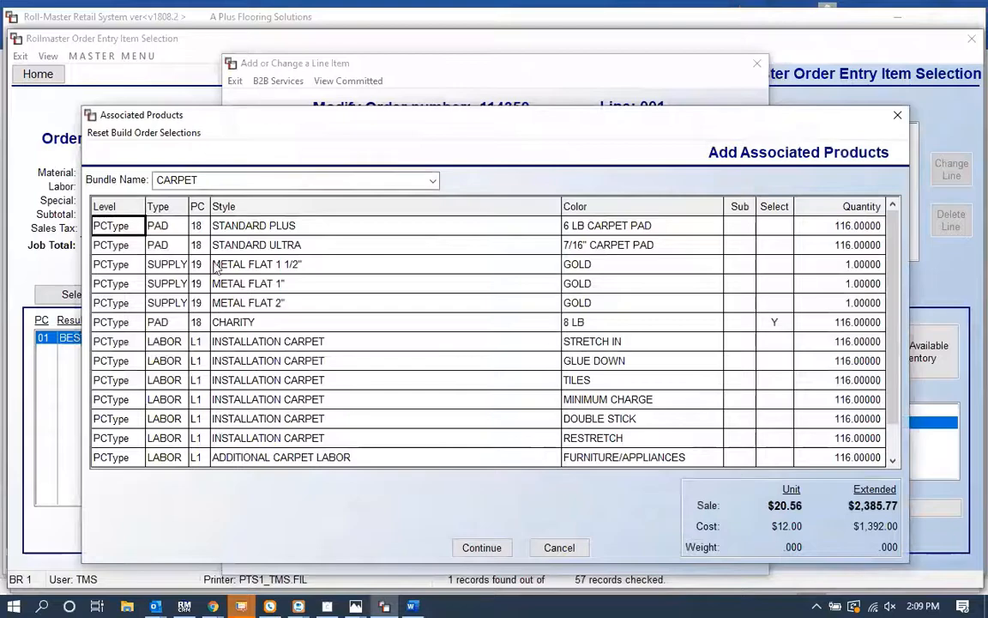
Step: Swap the CHARITY pad for STANDARD PLUS and add STRETCH IN installation and RIP UP labor as associated products, then continue
left_click(770, 325)
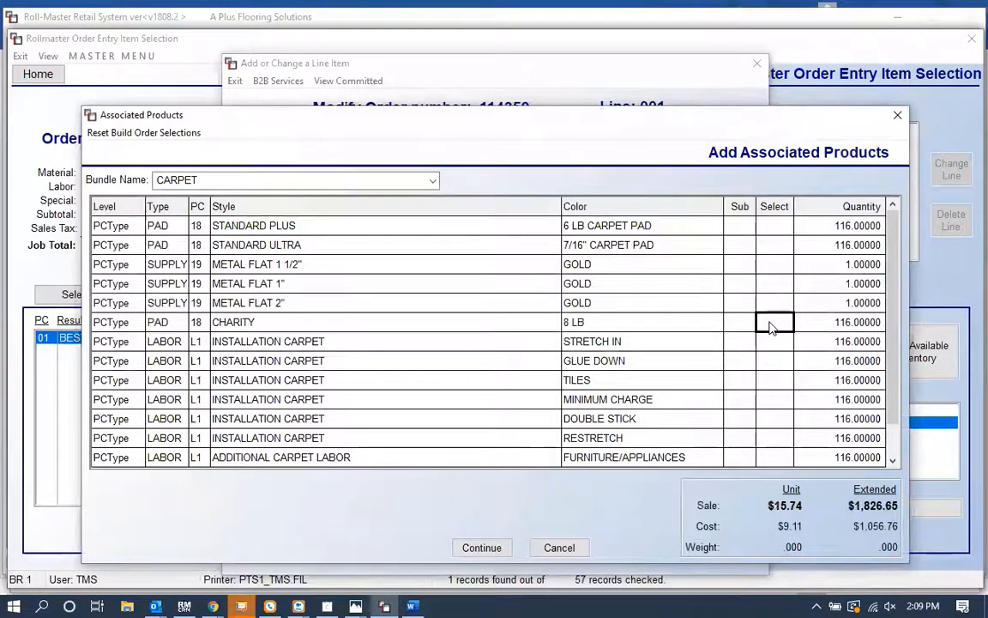
left_click(770, 230)
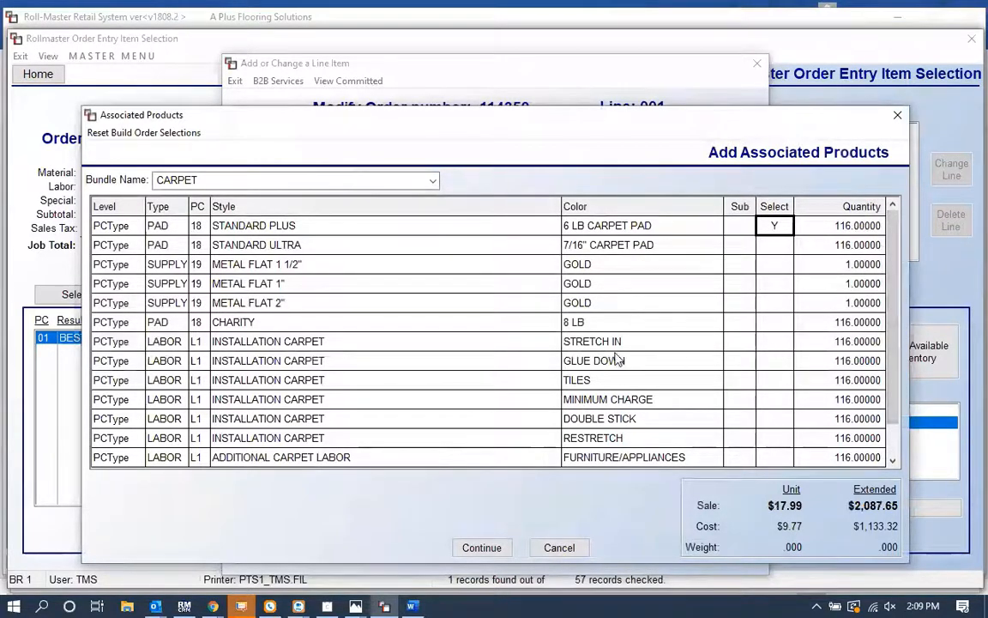
left_click(775, 343)
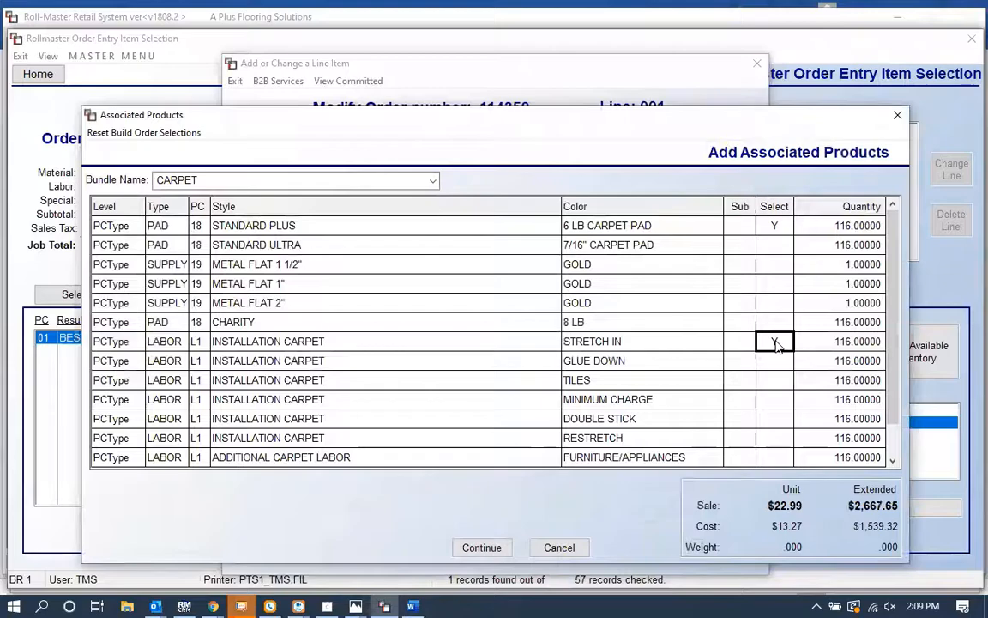
scroll(882, 418, "down", 1)
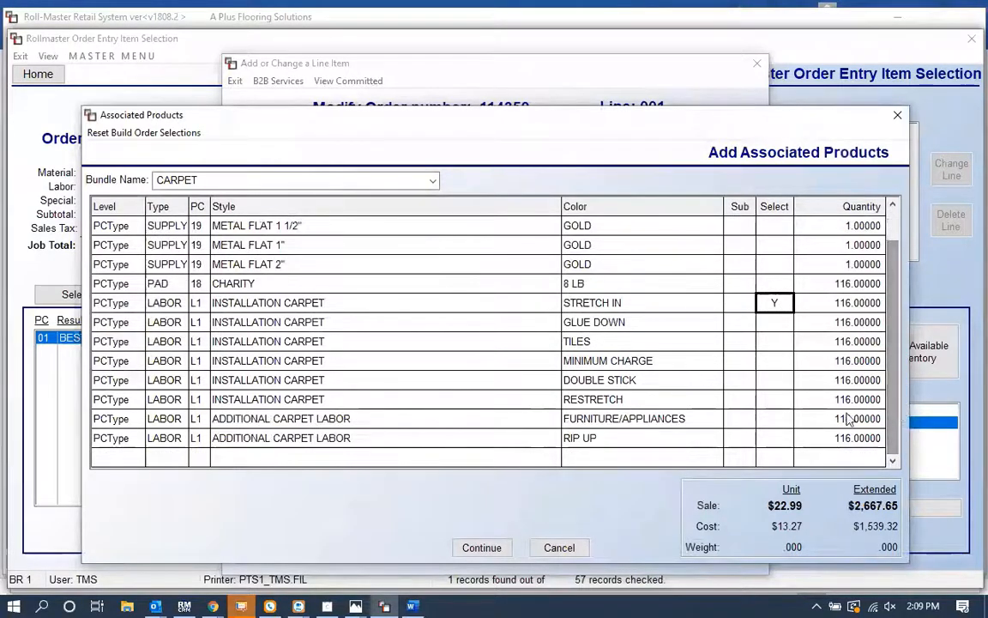
left_click(769, 444)
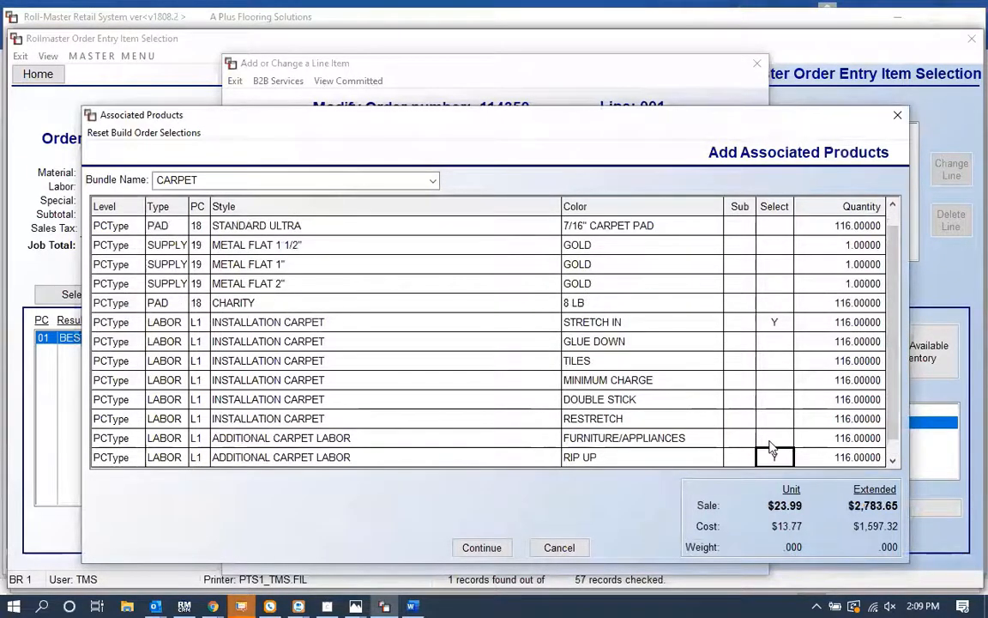
left_click(483, 548)
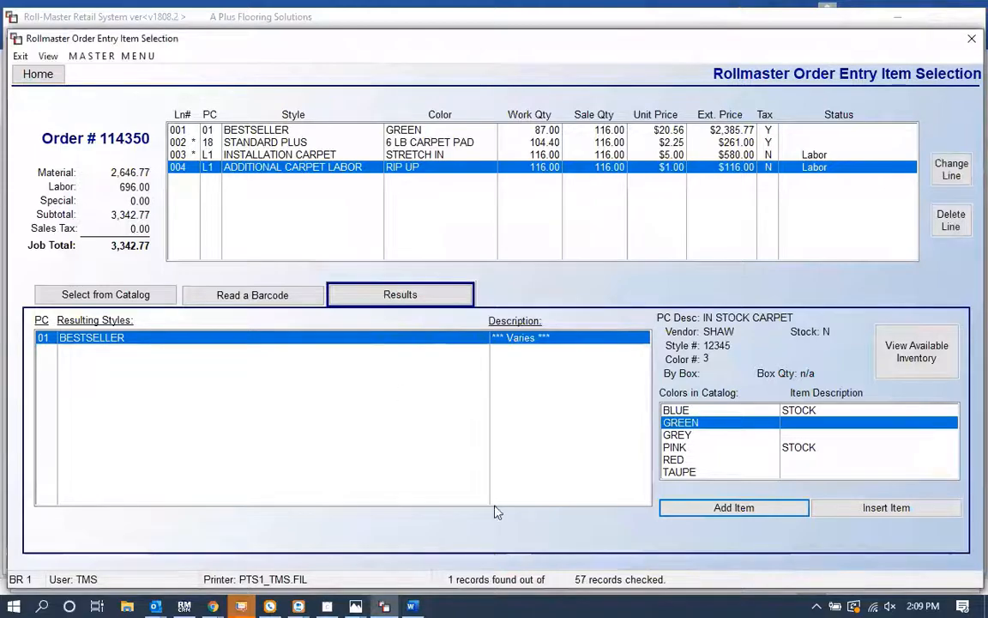
Step: Reopen the BESTSELLER line and review its associated products, then close both dialogs
left_click(446, 129)
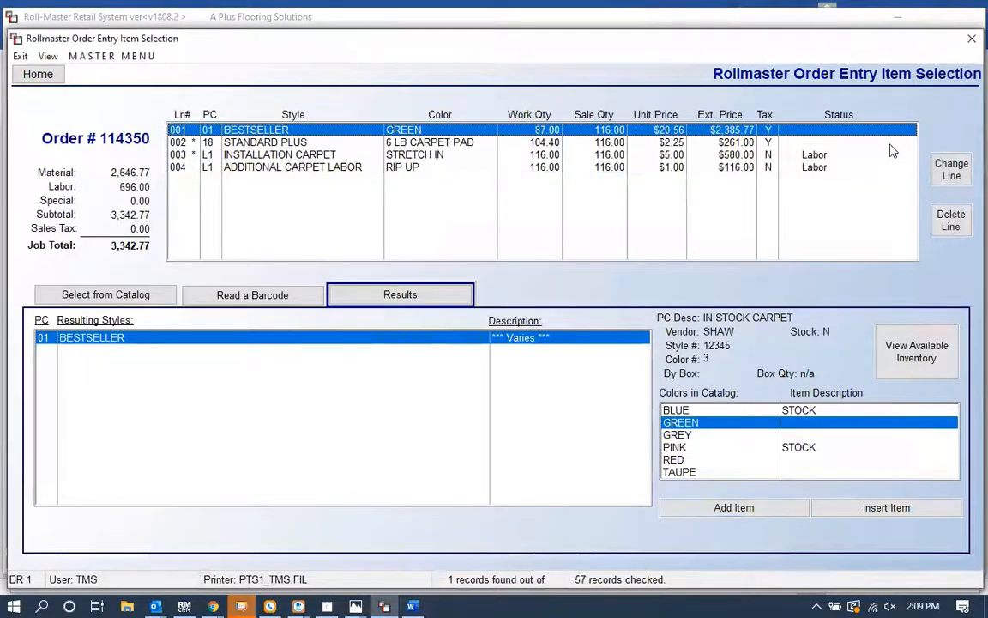
double_click(678, 128)
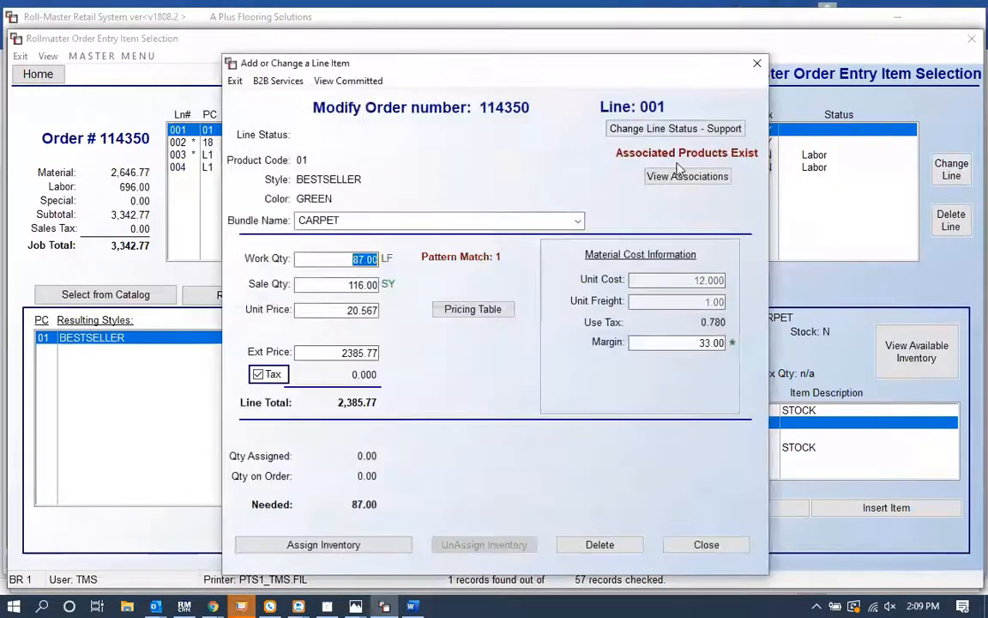
left_click(678, 176)
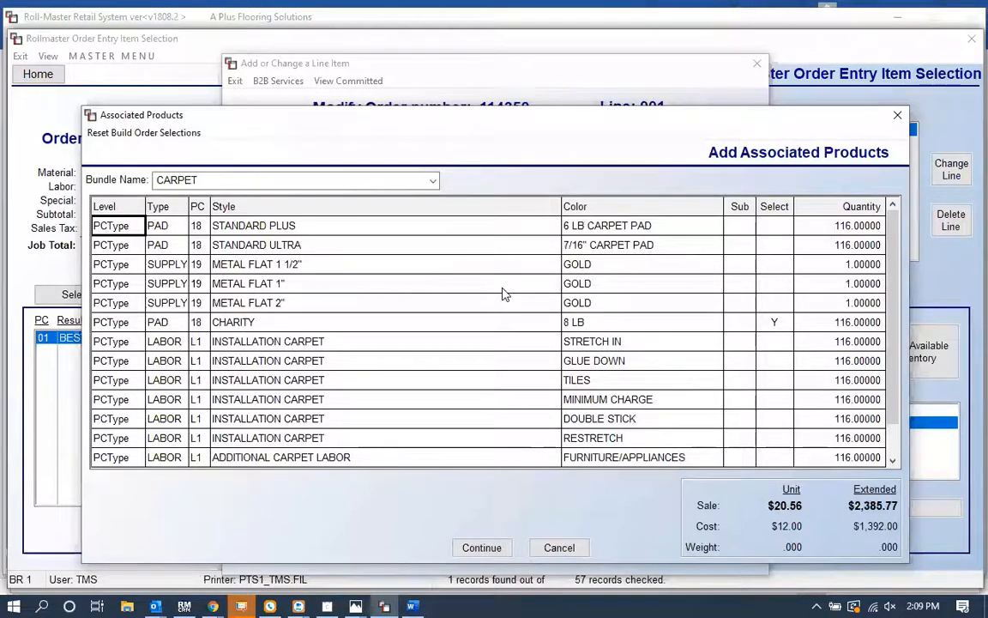
key("Escape")
key("Escape")
Step: Set the catalog search product type to TILE and add a Vendor filter for OHA
left_click(112, 297)
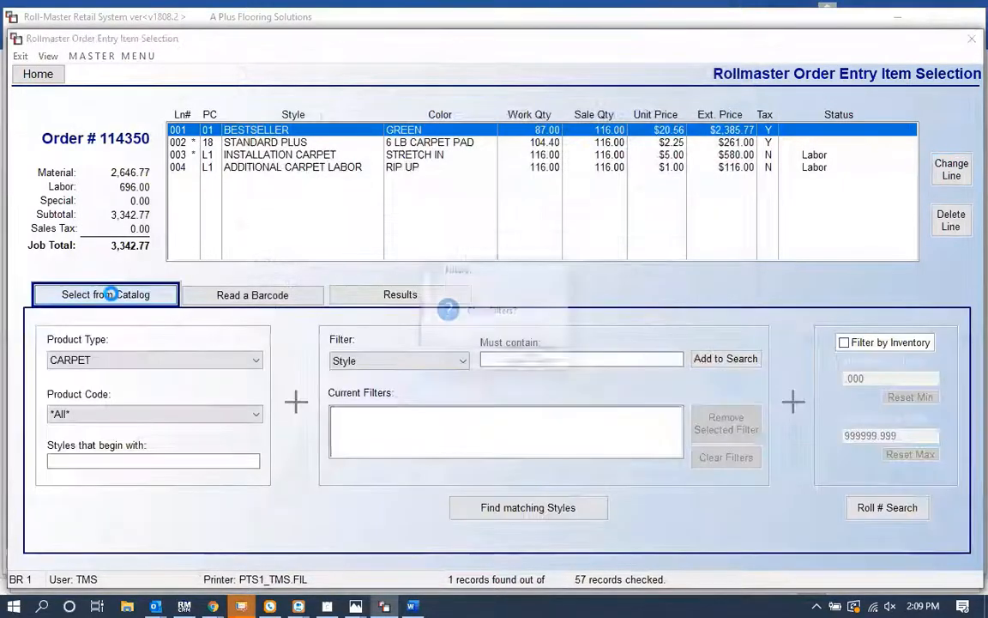
key("Left")
key("Return")
key("t")
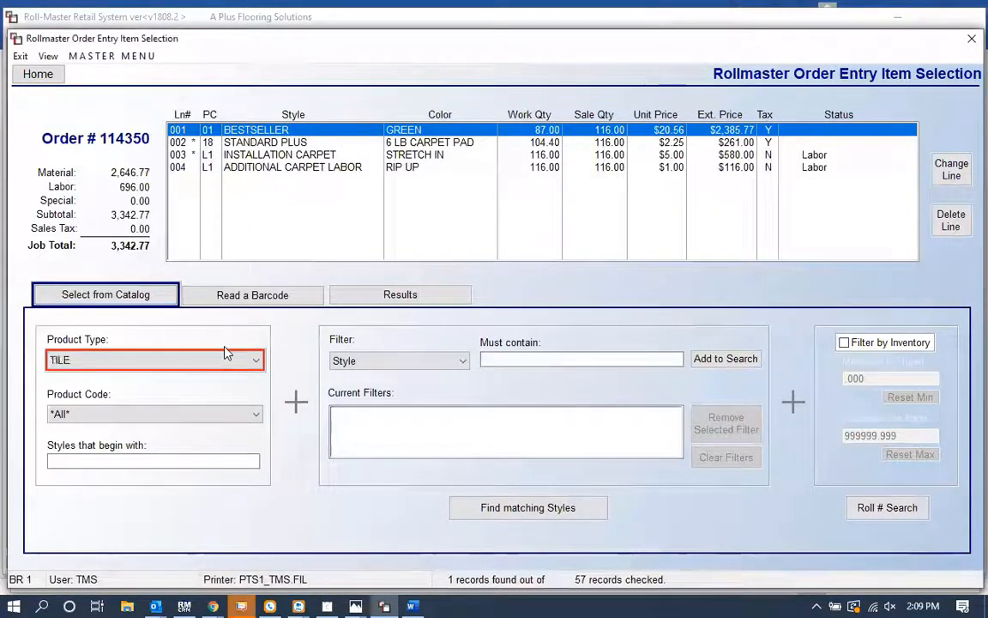
left_click(404, 367)
left_click(386, 474)
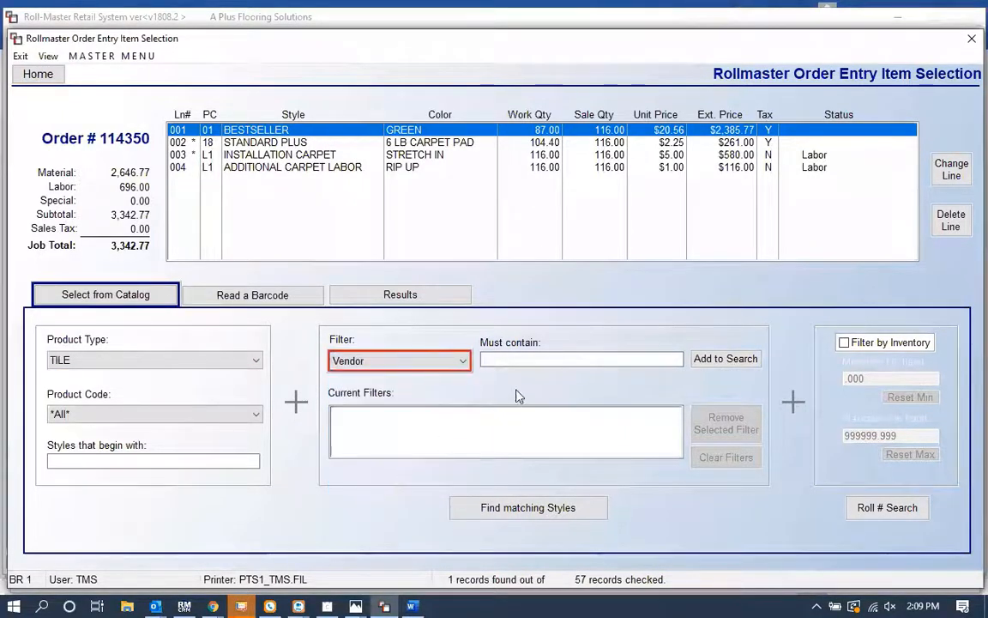
left_click(507, 360)
type("OHA")
key("Return")
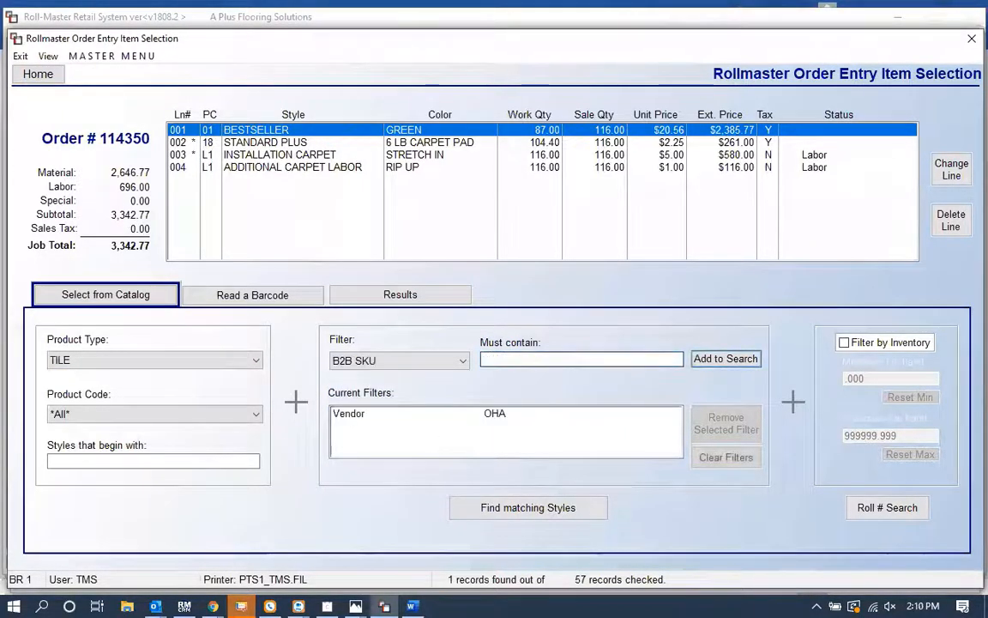
Step: Add a Style filter for FRICA and find the matching styles
left_click(391, 361)
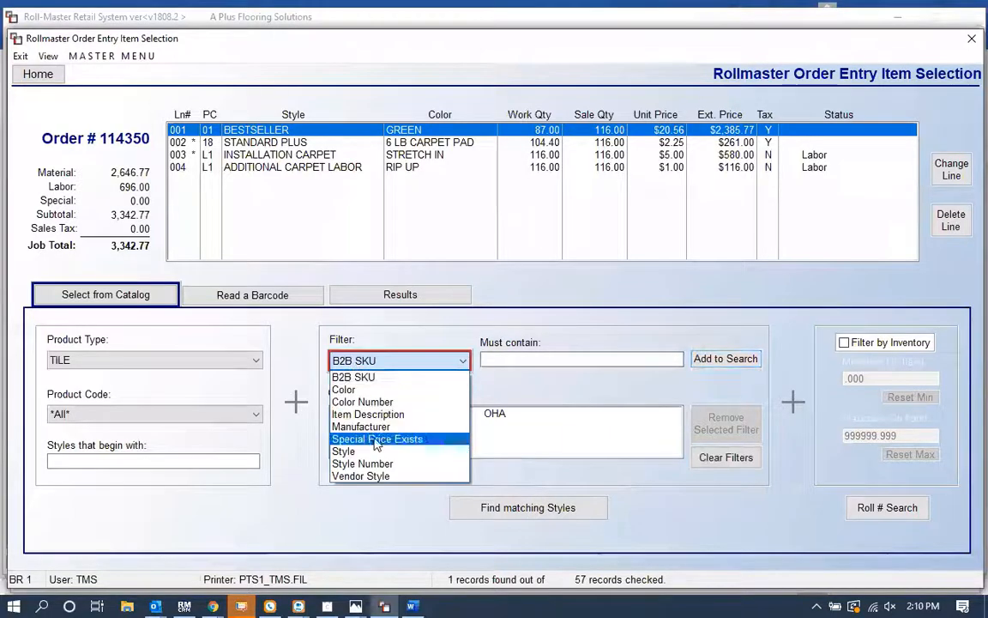
left_click(375, 451)
left_click(483, 358)
type("FRICA")
key("Return")
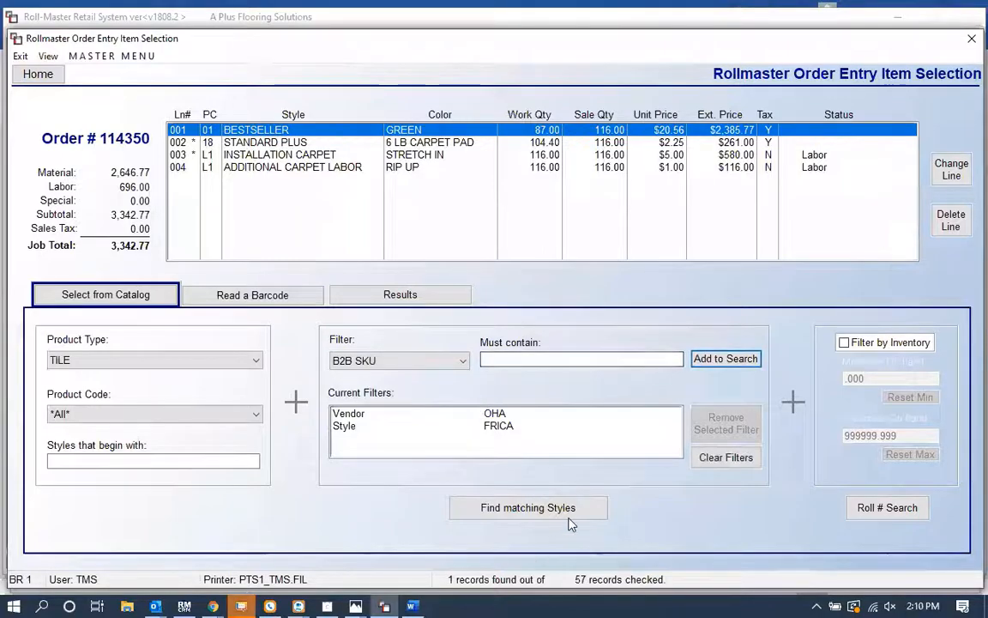
left_click(526, 508)
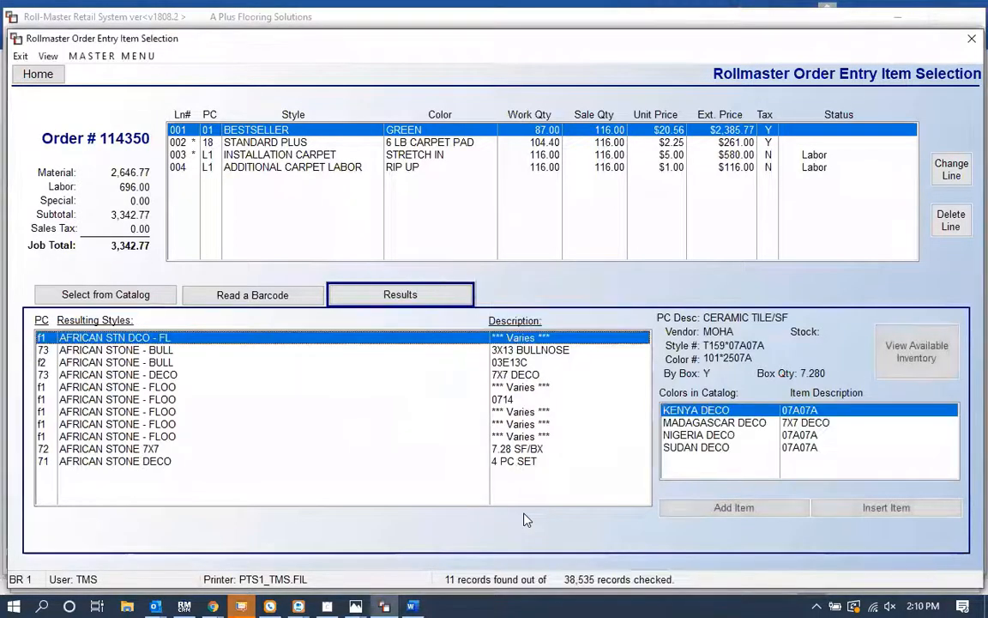
Step: Add AFRICAN STONE - FLOO in MADAGASCAR as a line item with a work quantity of 400
left_click(121, 435)
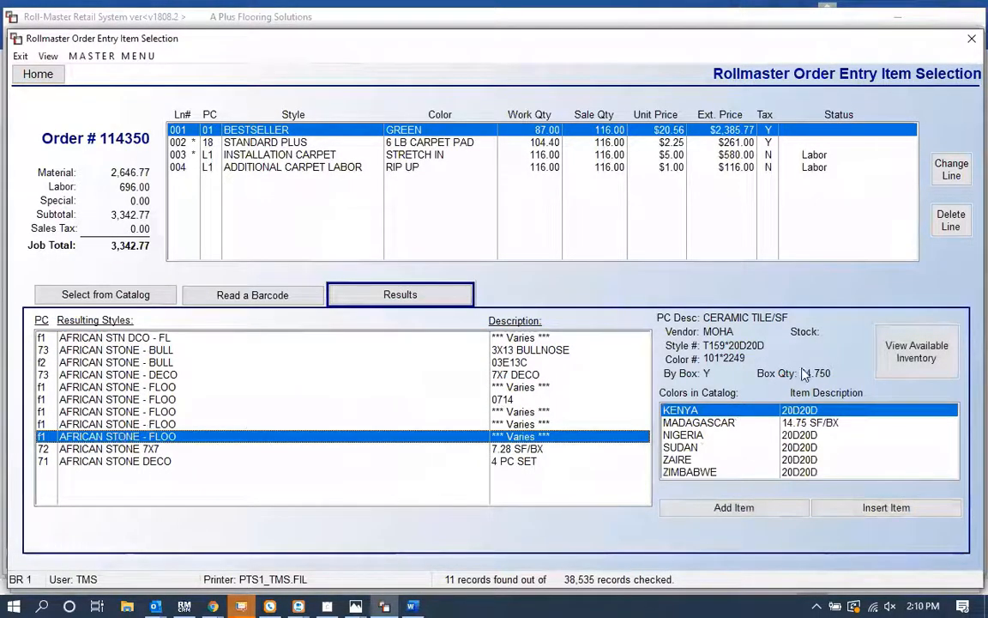
left_click(746, 423)
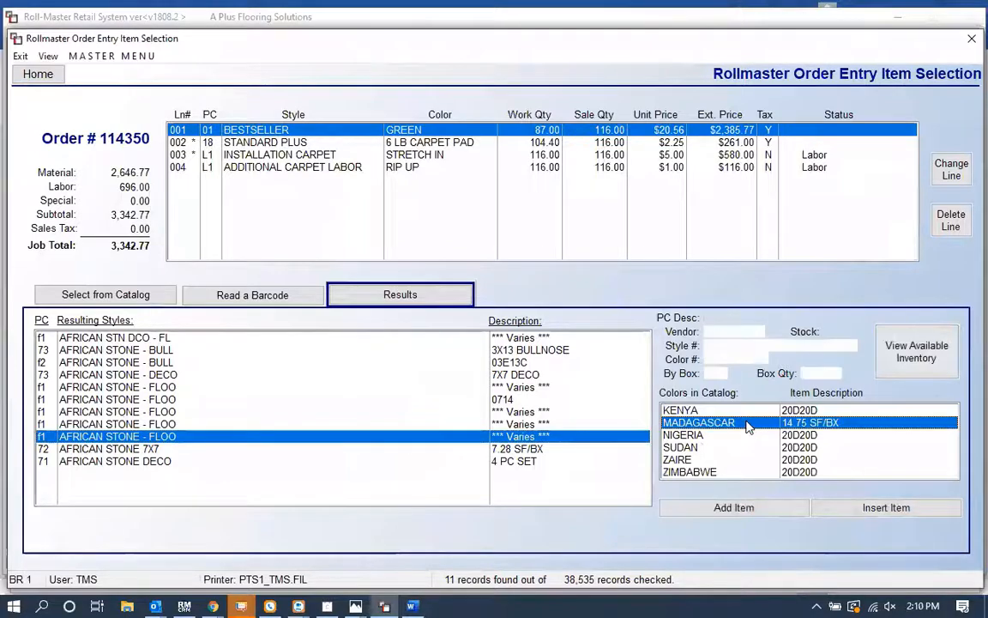
left_click(700, 508)
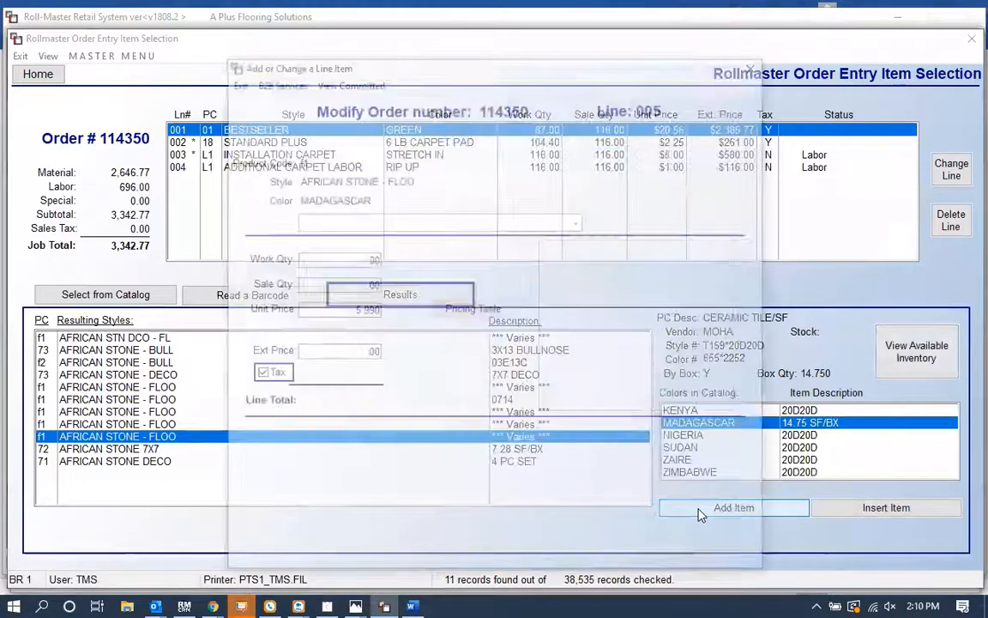
type("400")
key("Tab")
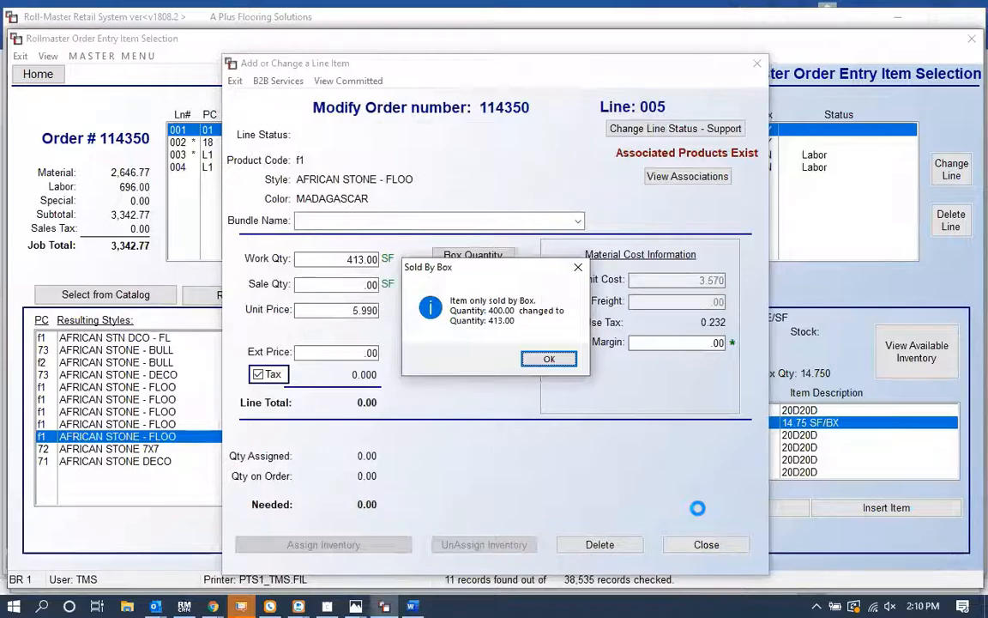
key("Return")
Step: Set the tile line's bundle name to TILE - BASEMENT and close the line item dialog
left_click(320, 216)
type("TILE - UPSTAIRD")
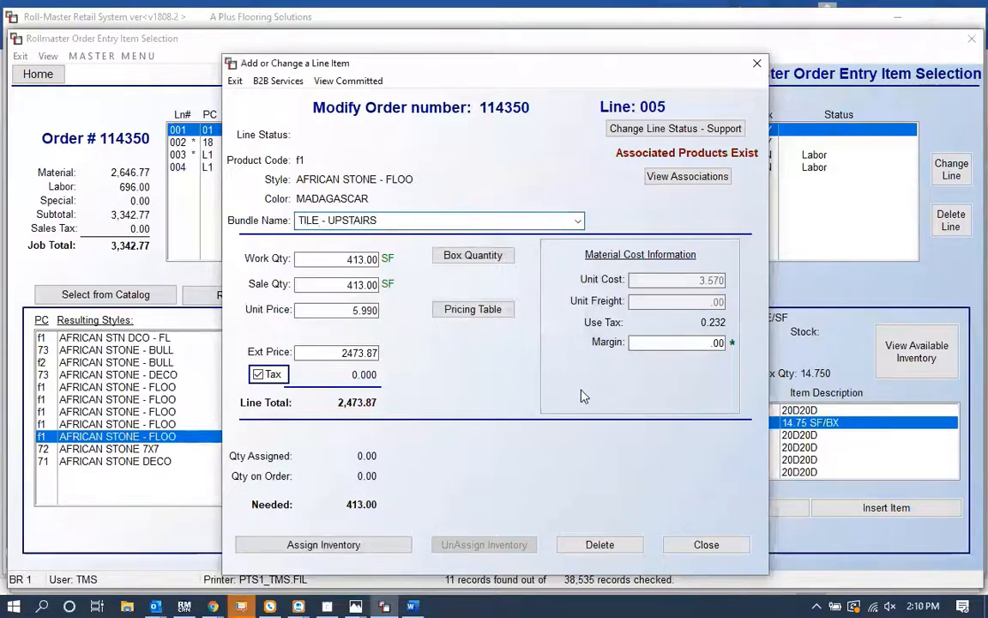
double_click(360, 220)
type("BASEMENT")
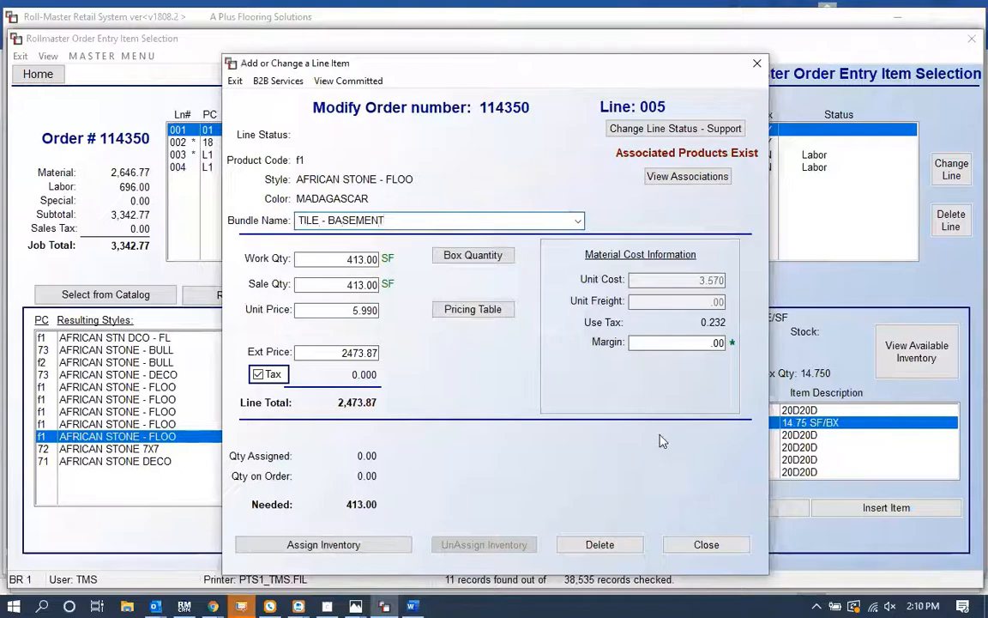
left_click(705, 545)
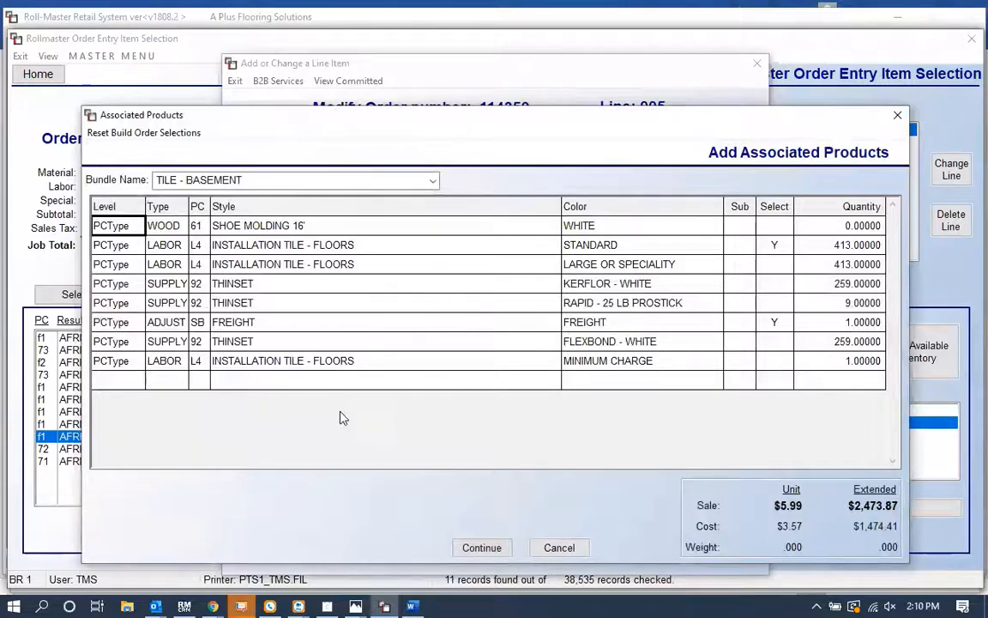
Step: Select the RAPID - 25 LB PROSTICK thinset as an additional associated product for the tile and continue
left_click(245, 251)
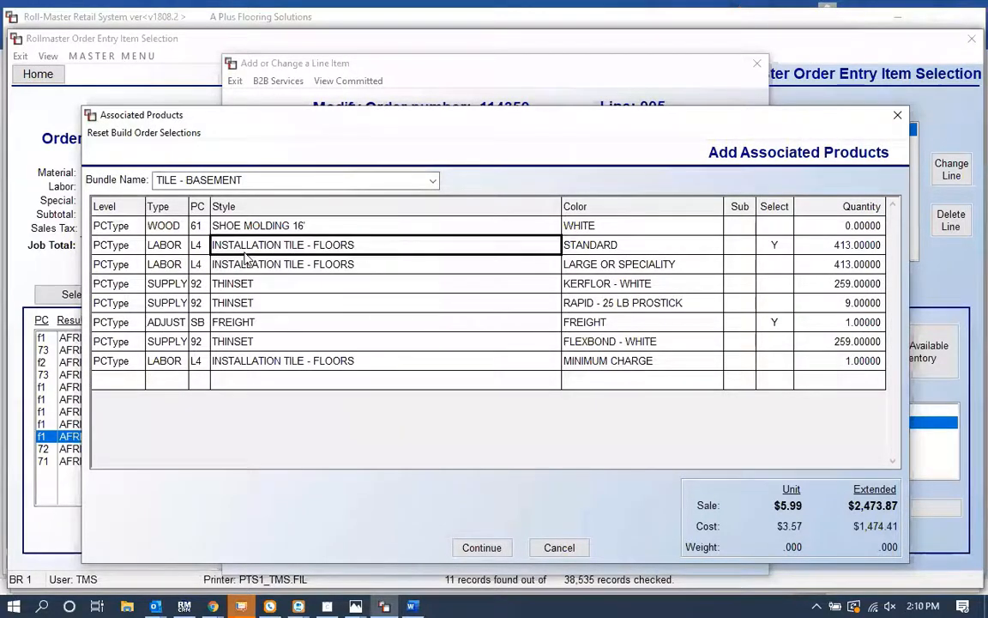
left_click(844, 247)
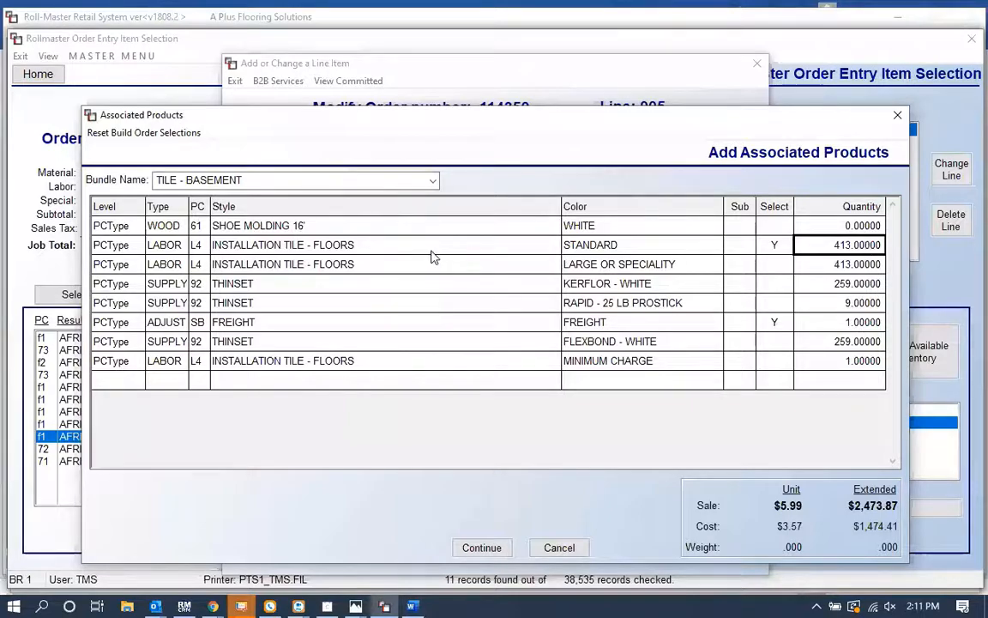
left_click(223, 302)
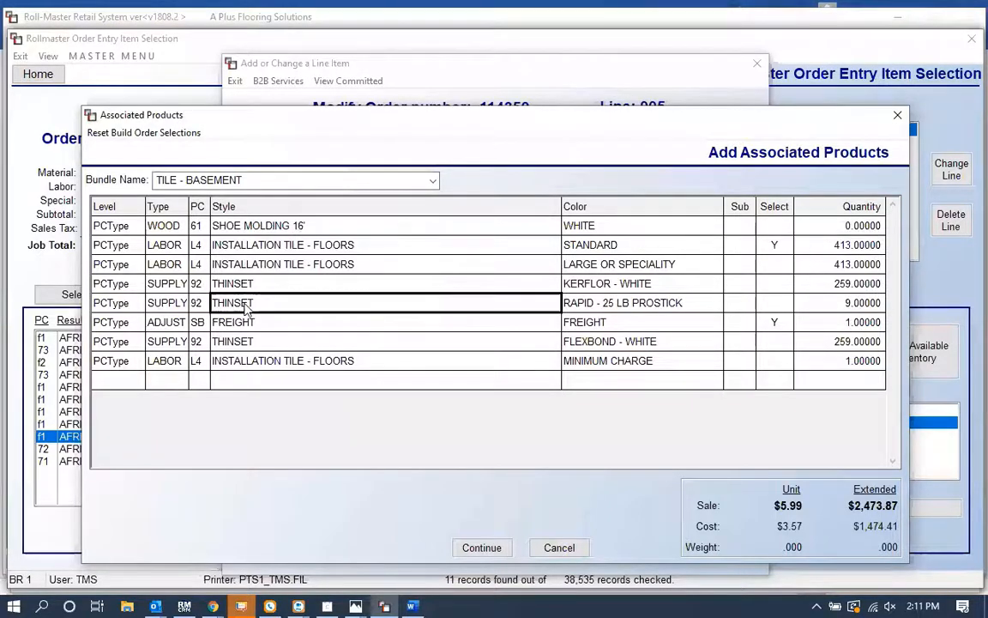
left_click(596, 291)
left_click(604, 310)
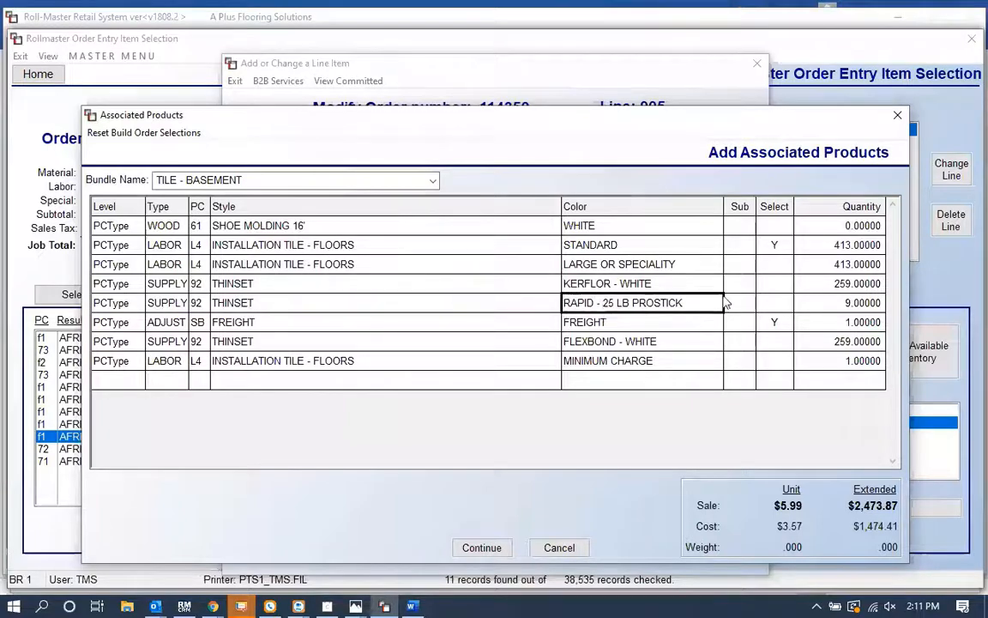
left_click(782, 304)
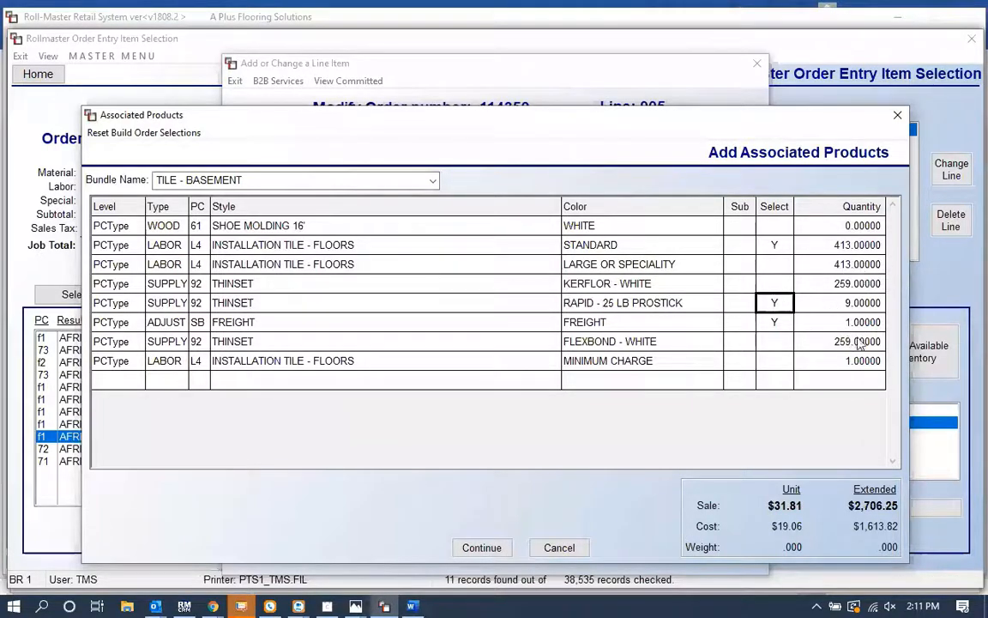
left_click(867, 303)
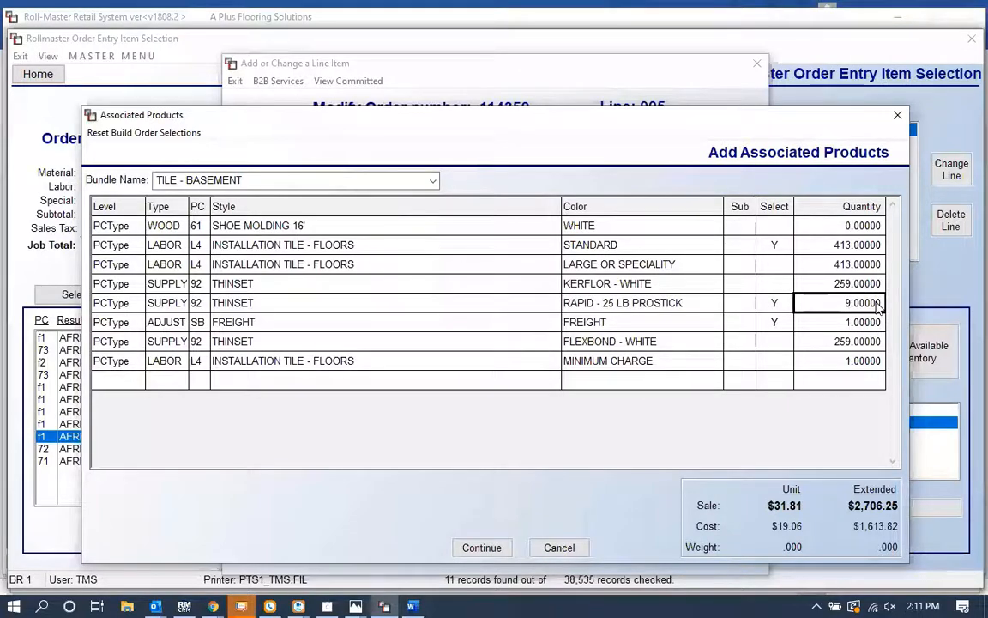
left_click(498, 324)
left_click(625, 325)
left_click(830, 326)
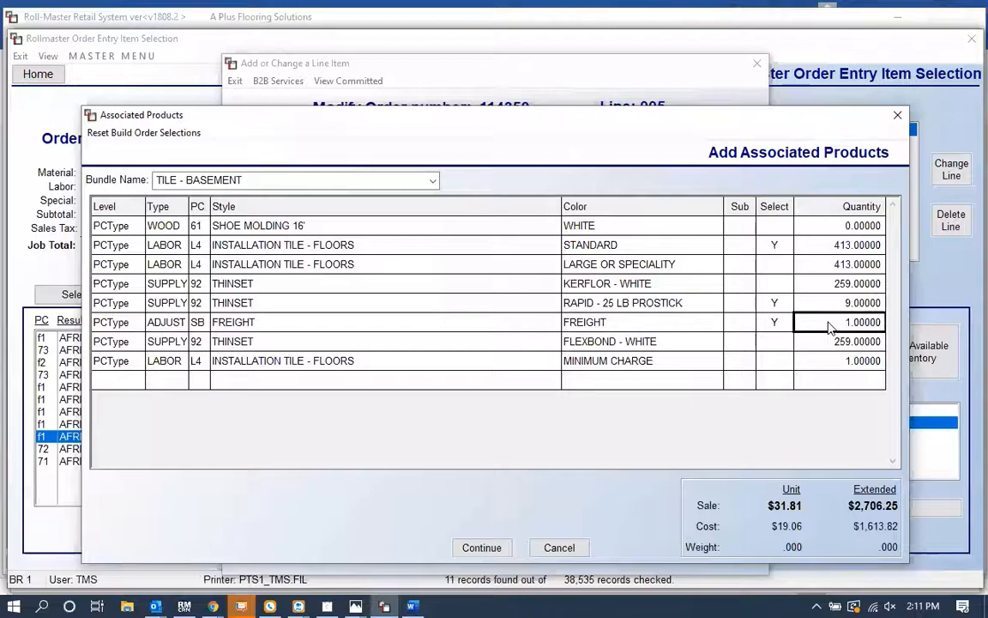
left_click(496, 551)
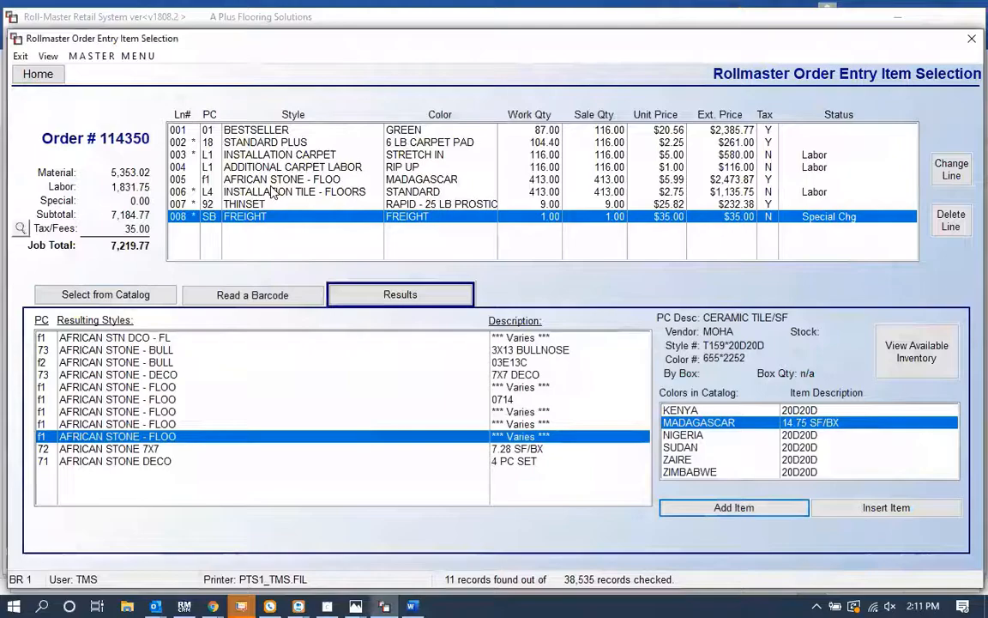
Step: Open the order's cost review and set the TILE - BASEMENT bundle margin to 34
key("Escape")
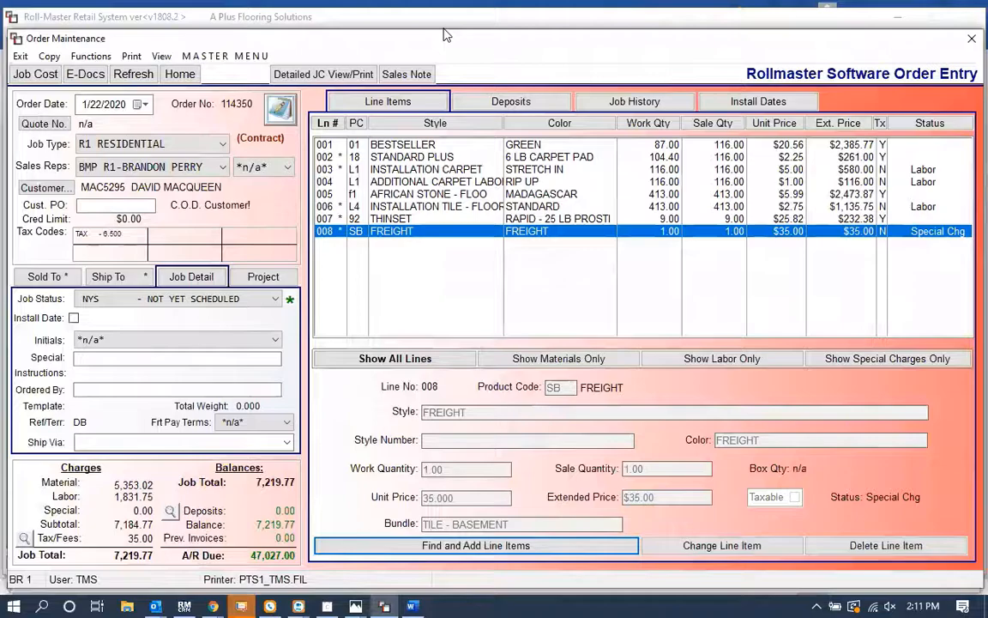
left_click(91, 56)
left_click(127, 168)
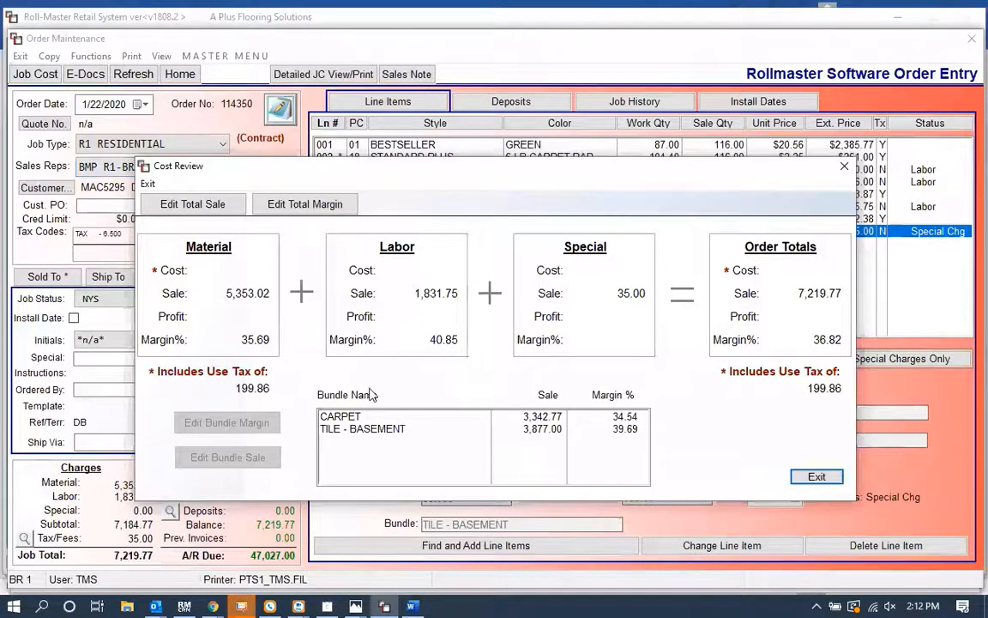
left_click(375, 429)
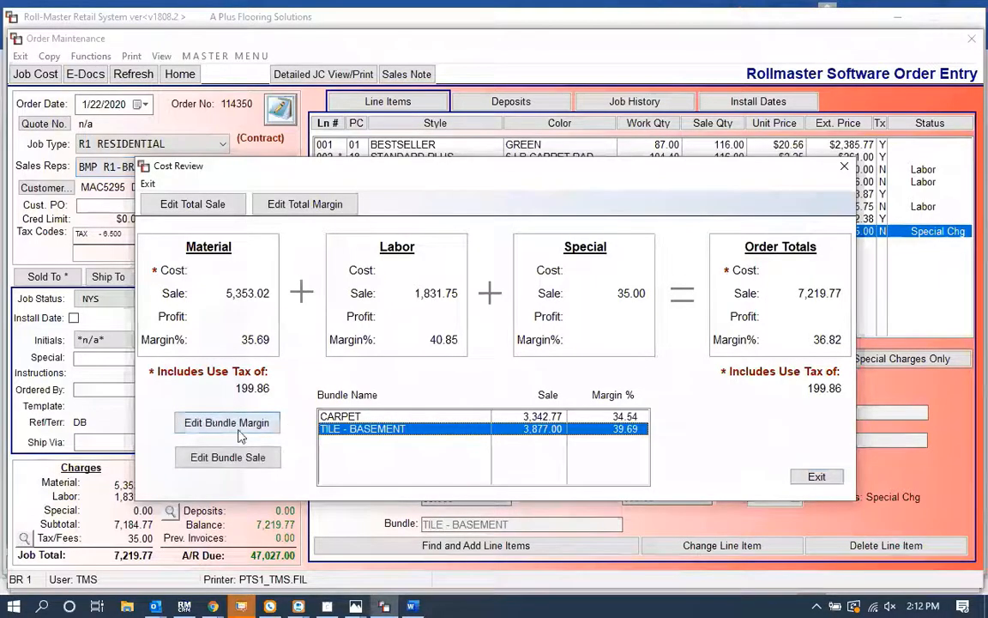
left_click(217, 424)
type("34")
key("Return")
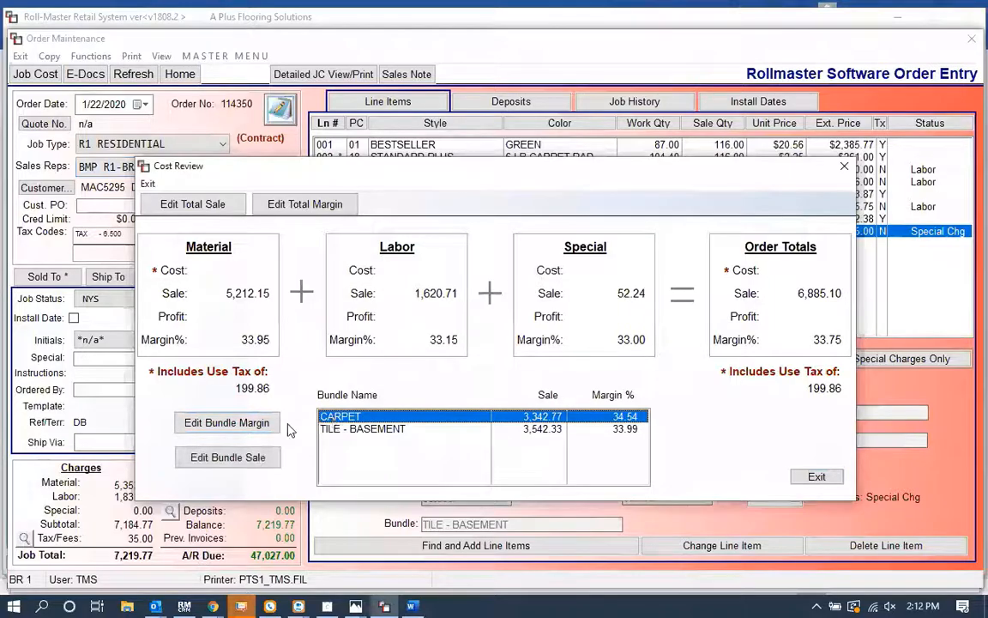
Step: Set the CARPET bundle margin to 25
left_click(220, 436)
type("25")
key("Return")
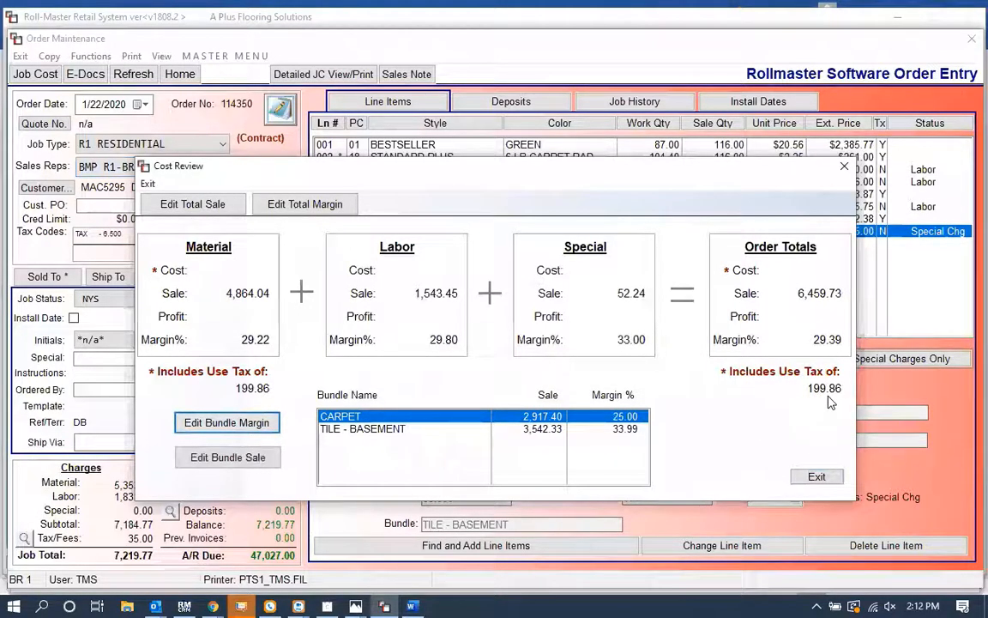
Step: Set the TILE - BASEMENT bundle sale to 4,000
left_click(532, 429)
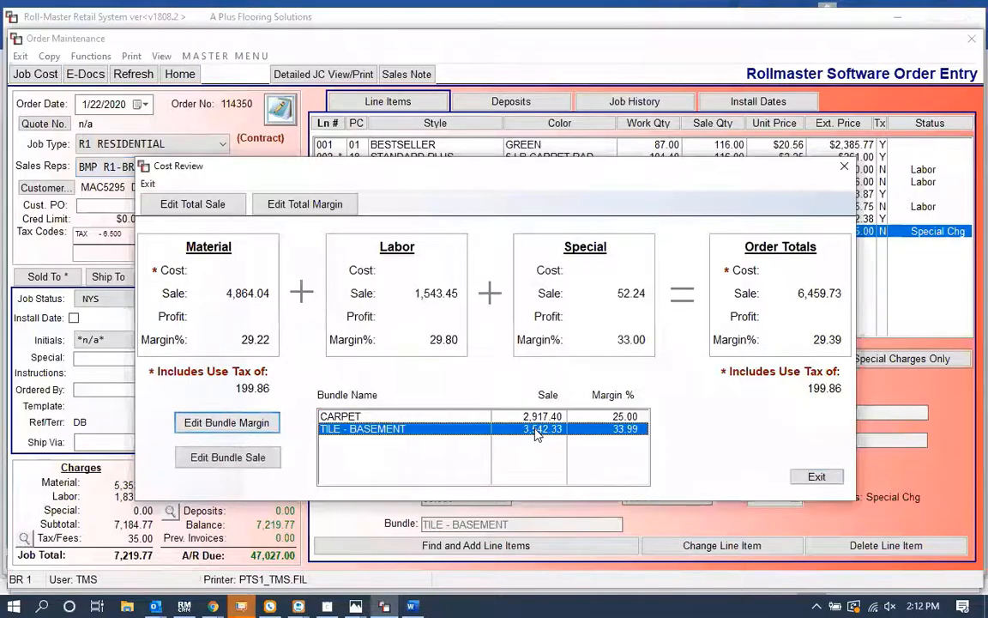
left_click(230, 458)
type("4,0")
type("000")
key("Return")
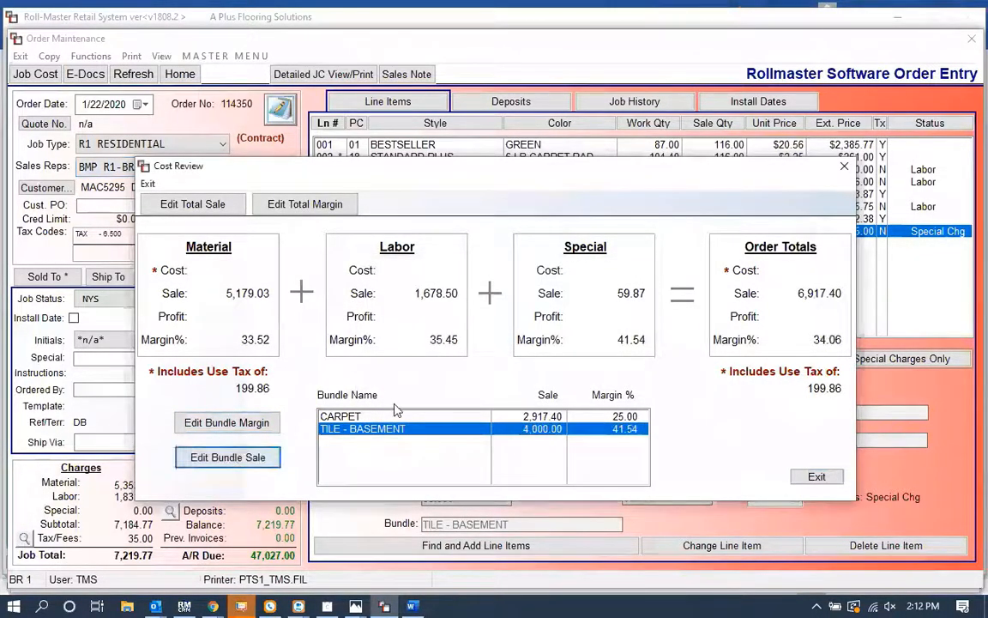
Step: Set the CARPET bundle sale to 2,999.99 and close the cost review
left_click(393, 416)
left_click(230, 464)
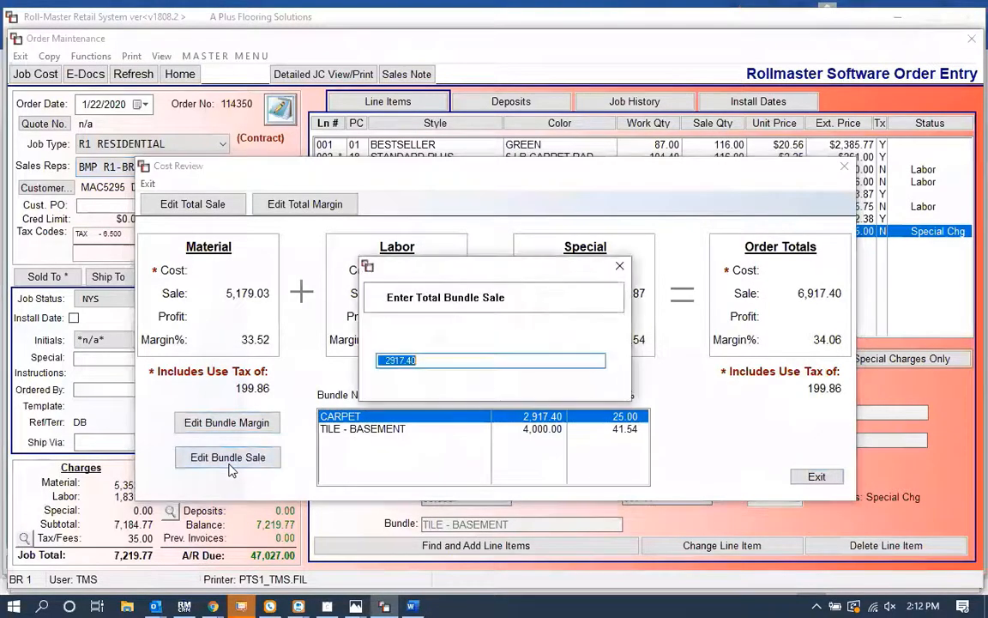
type("35.")
type("00")
key("Return")
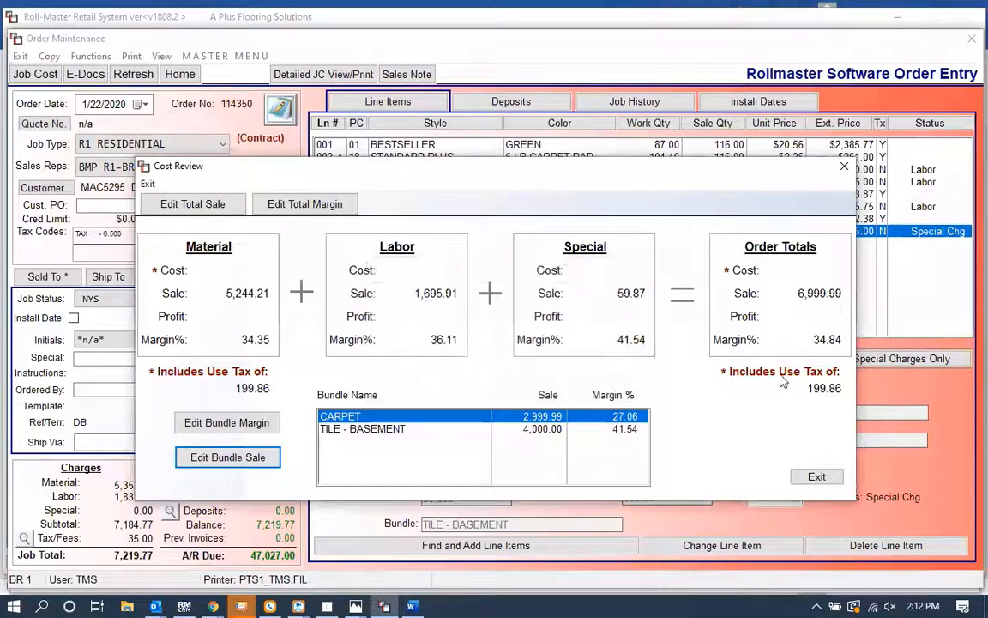
left_click(819, 476)
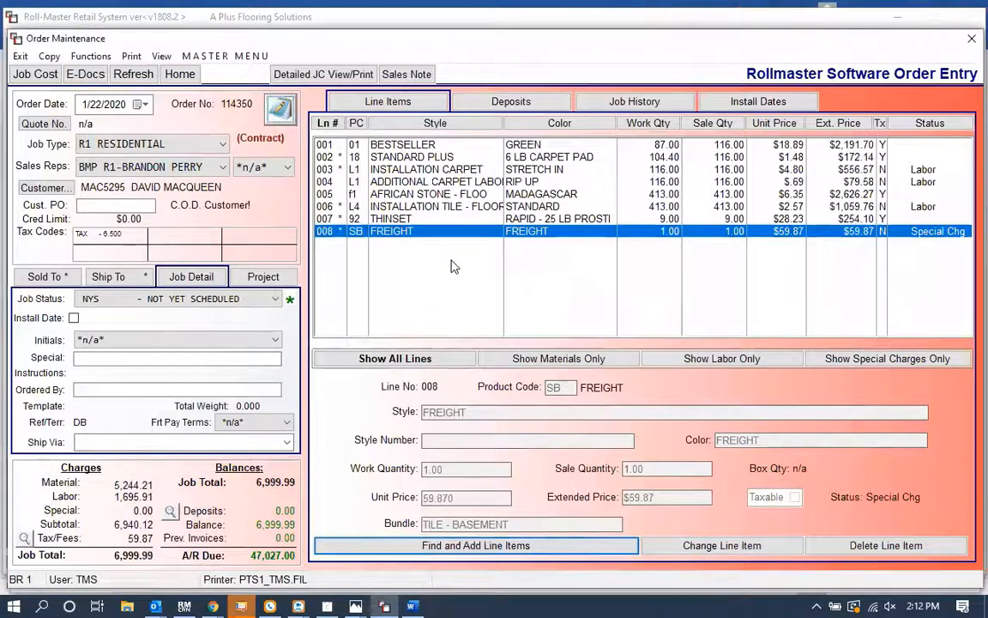
left_click(86, 75)
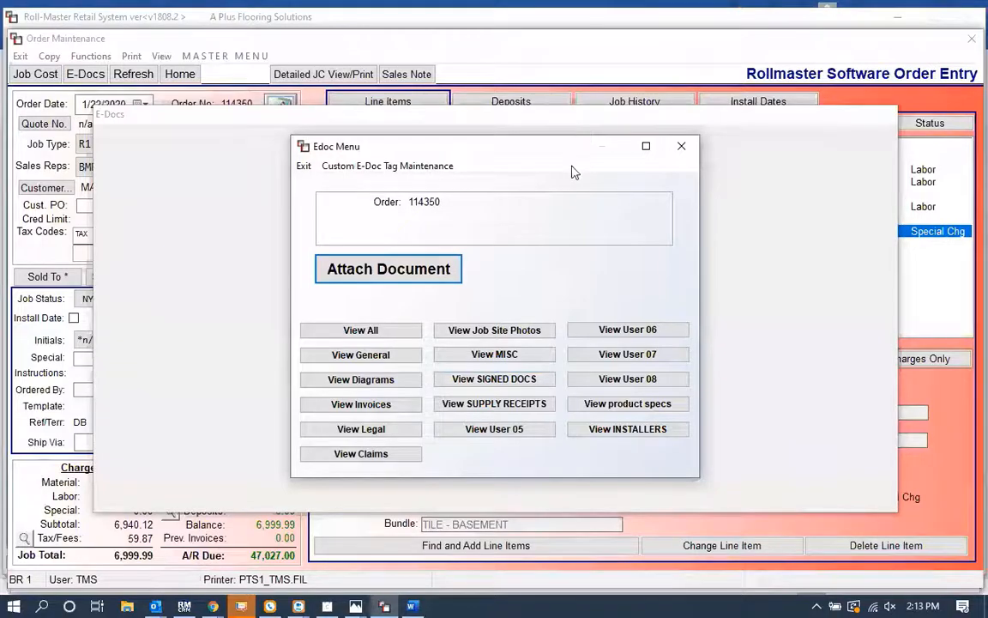
key("Escape")
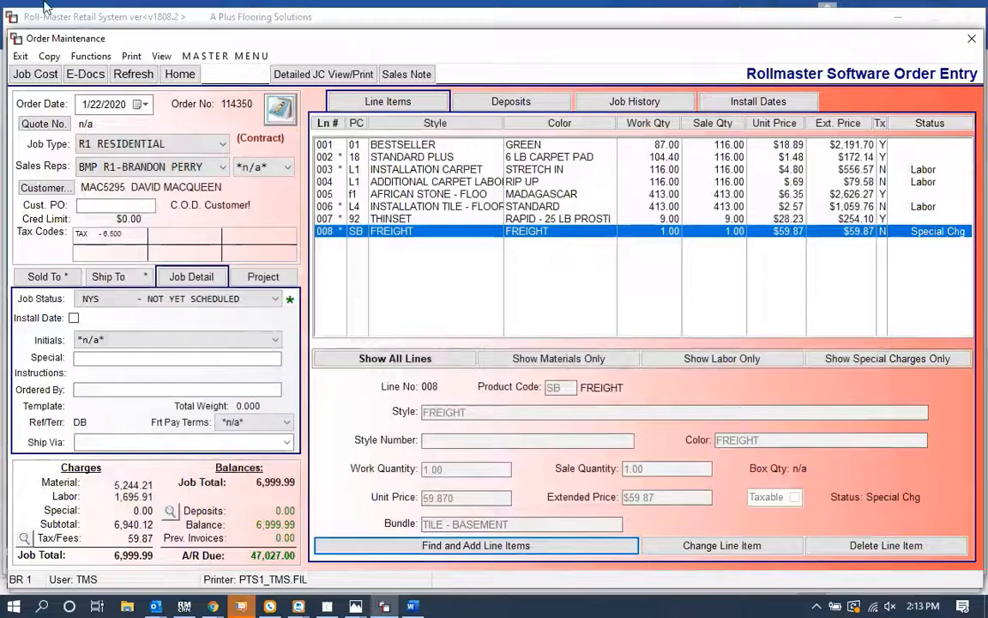
left_click(128, 59)
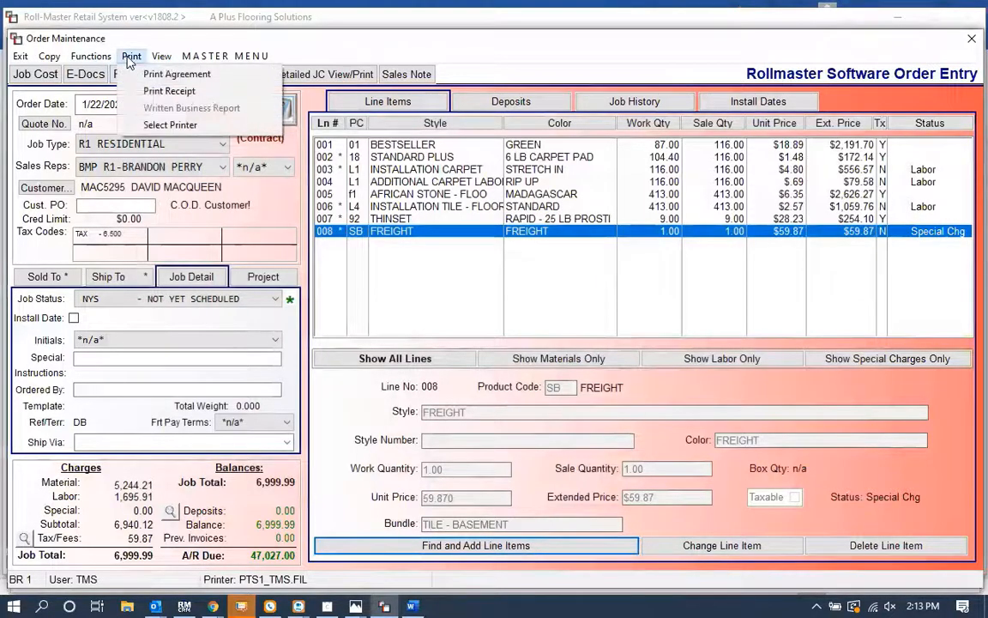
left_click(141, 72)
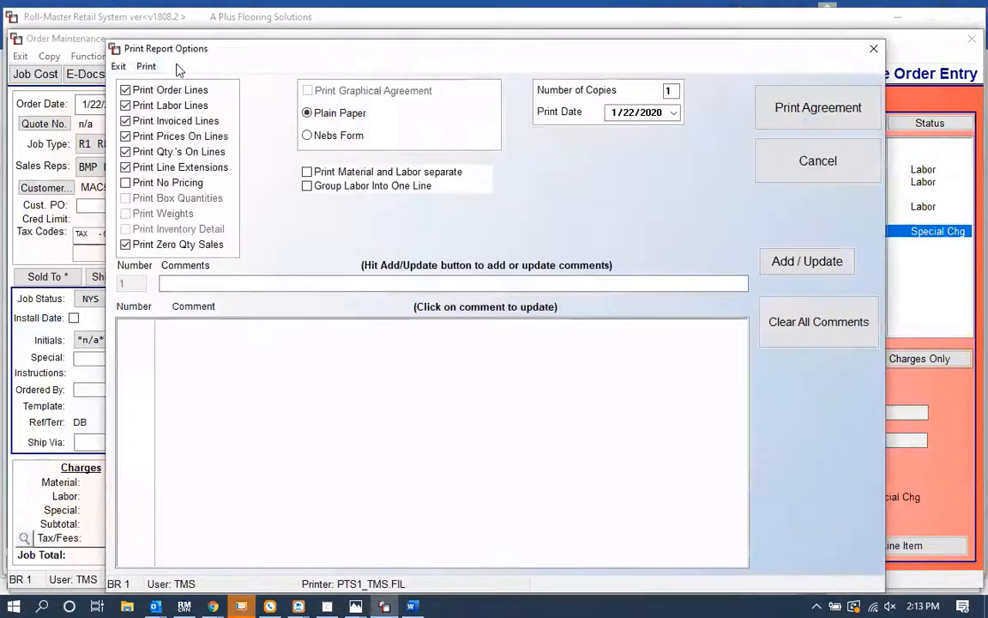
left_click(121, 64)
Step: Select HP4400 as the order's printer
left_click(132, 56)
left_click(142, 125)
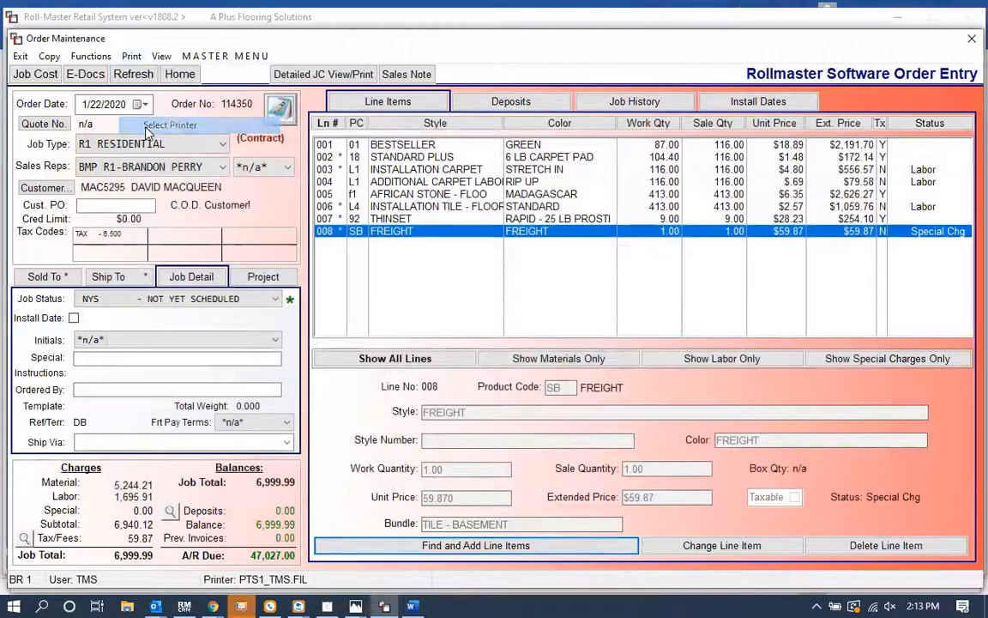
left_click(373, 310)
key("Return")
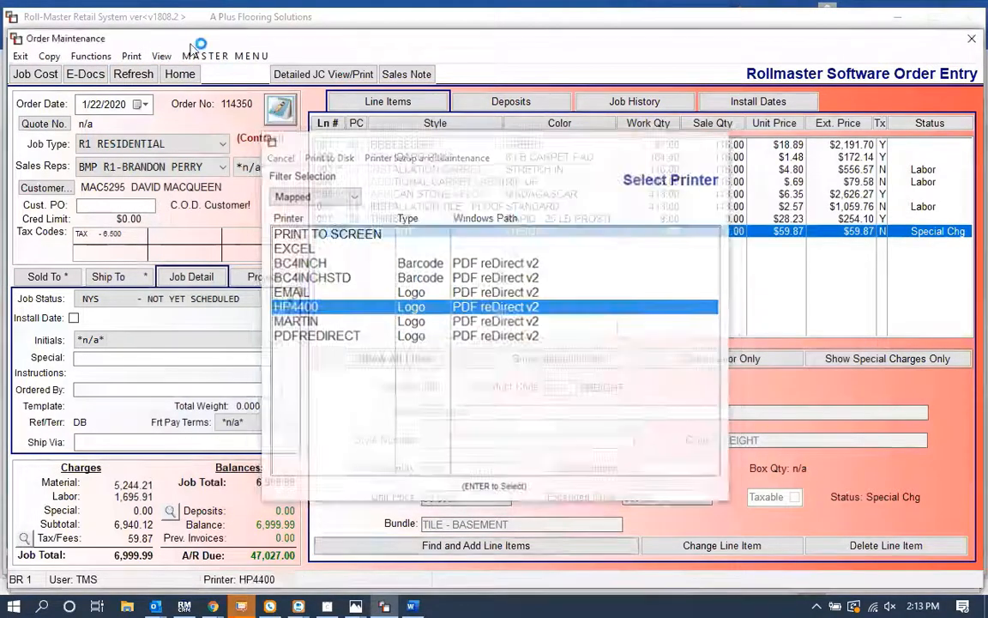
Step: Print the order agreement with bundling in Detail mode and open the PDF preview
left_click(131, 56)
left_click(150, 74)
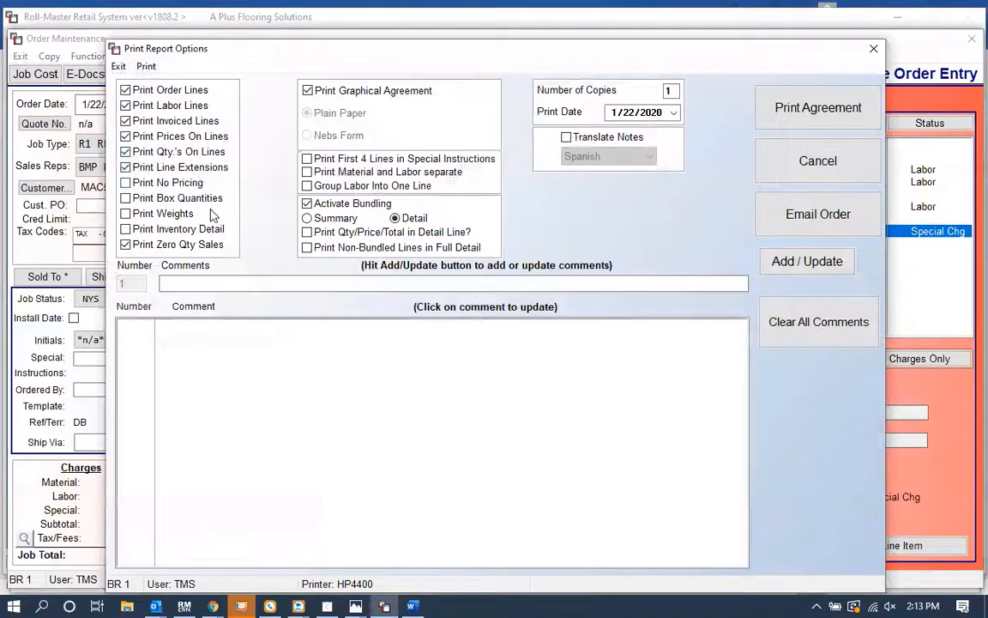
left_click(307, 219)
left_click(397, 220)
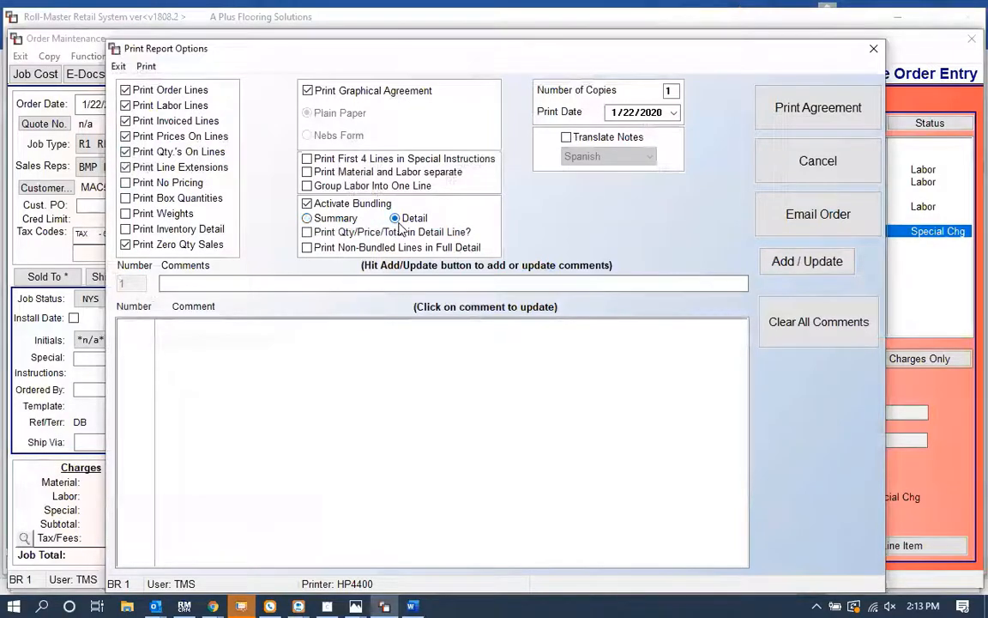
left_click(820, 108)
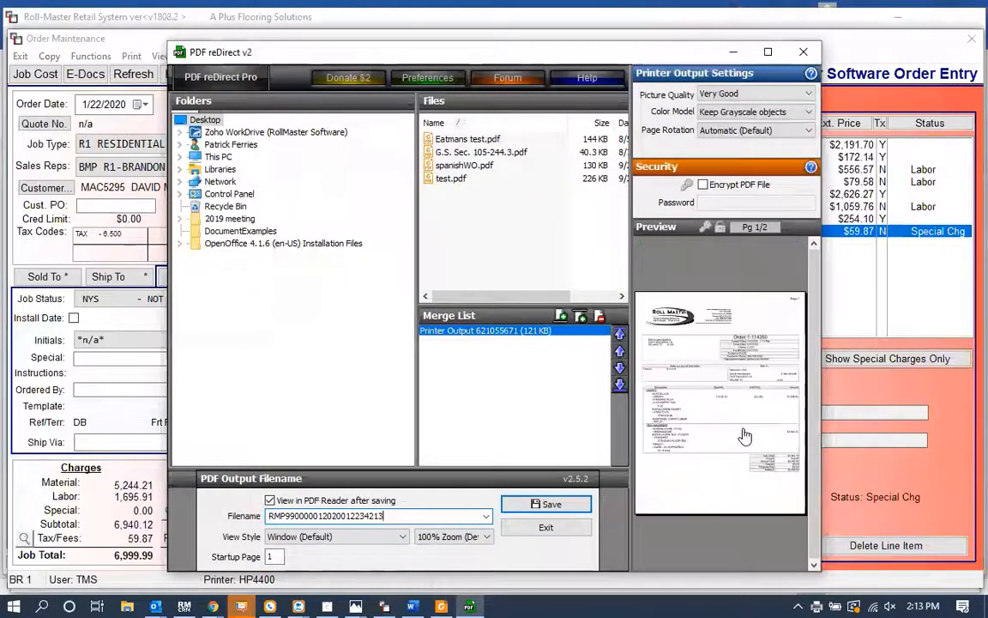
left_click(743, 435)
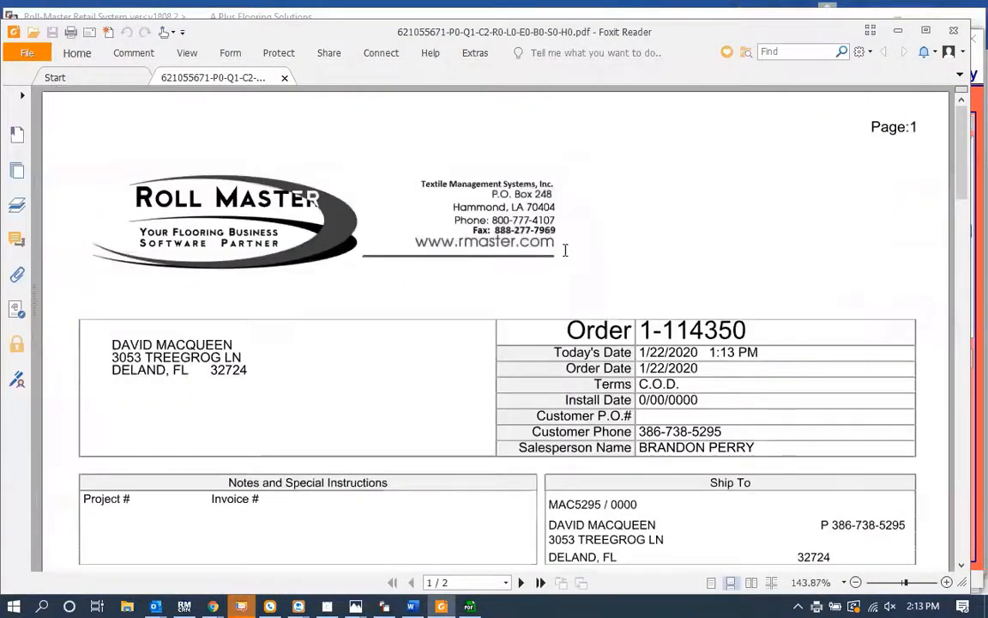
Step: Review the printed agreement's bundled carpet and tile sections and order totals
scroll(566, 250, "down", 1)
scroll(565, 250, "down", 5)
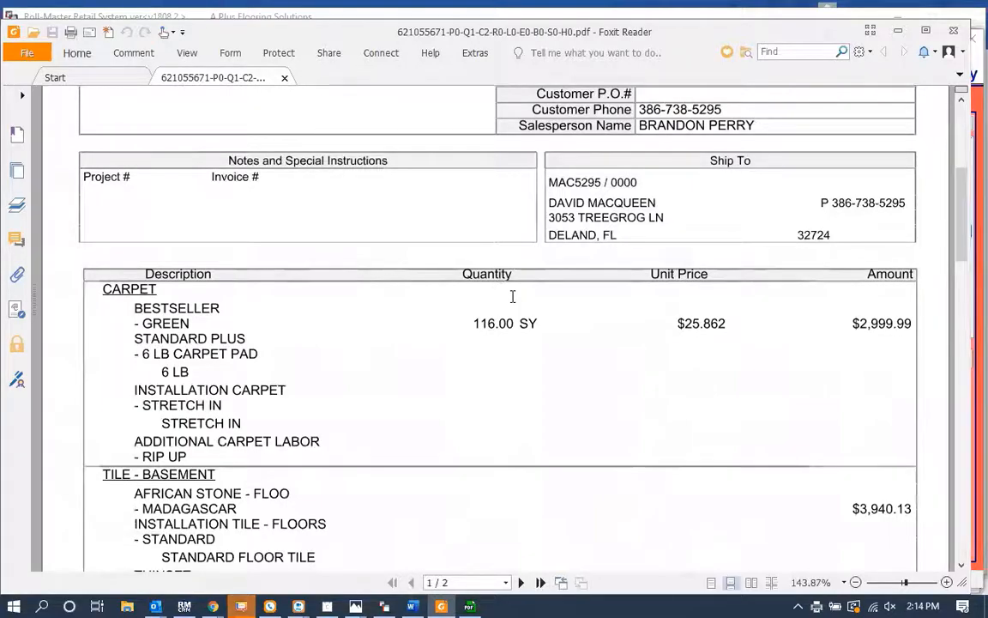
scroll(523, 358, "down", 3)
scroll(522, 359, "down", 1)
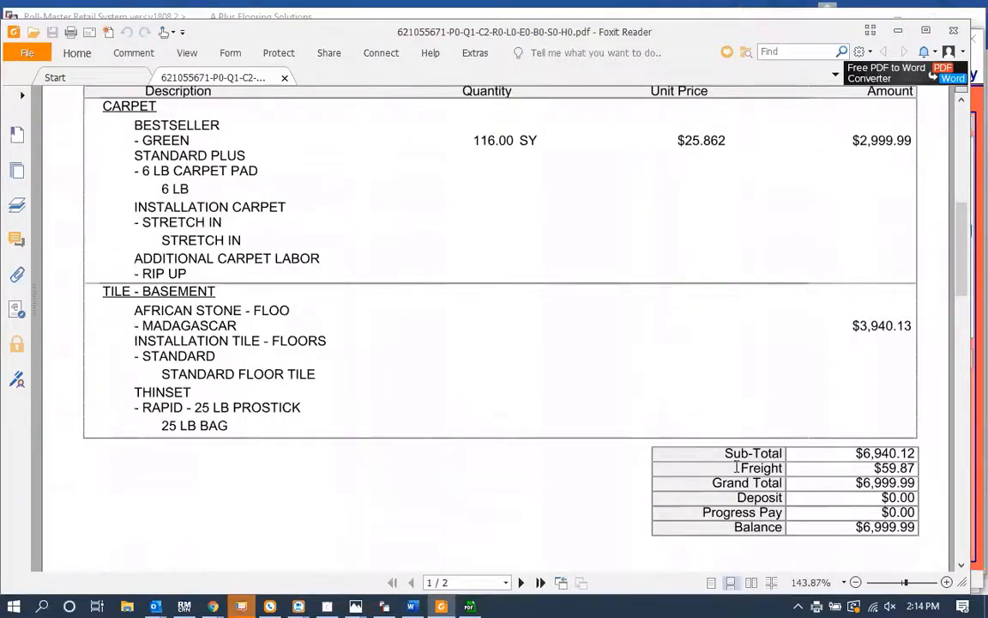
scroll(736, 466, "up", 3)
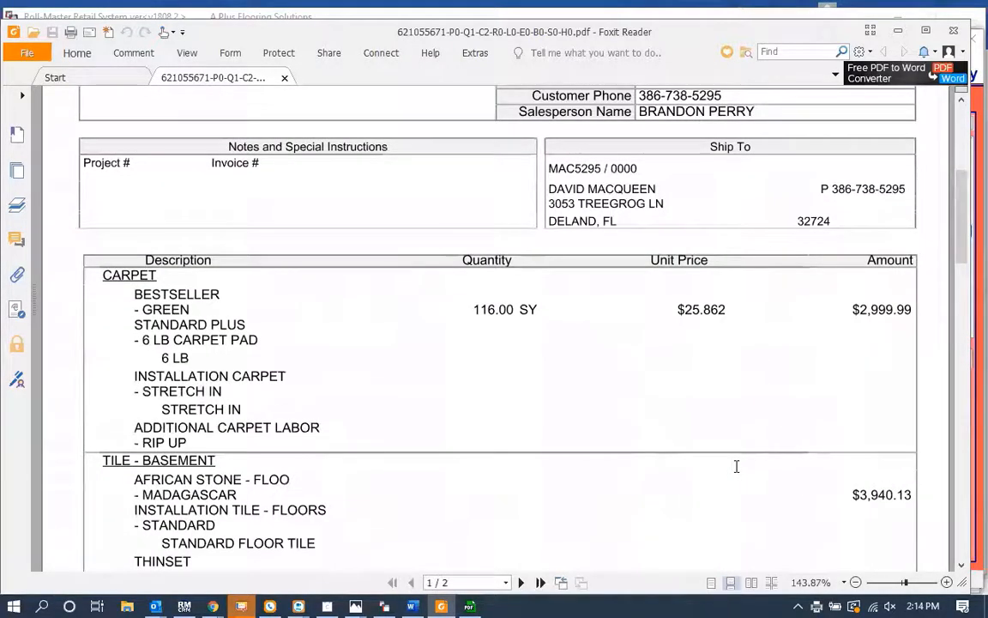
scroll(737, 466, "down", 1)
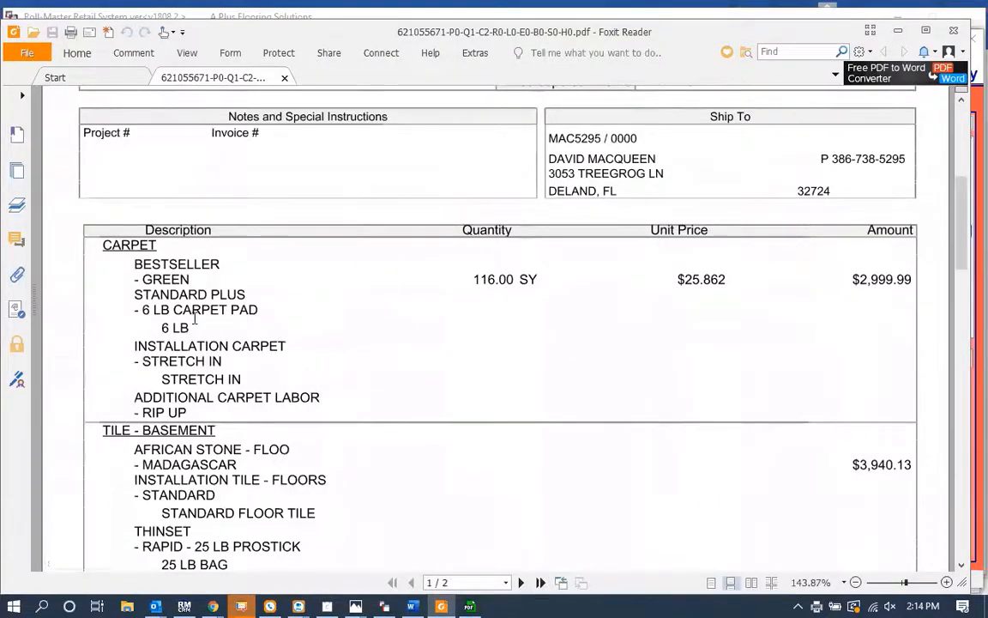
scroll(272, 229, "up", 6)
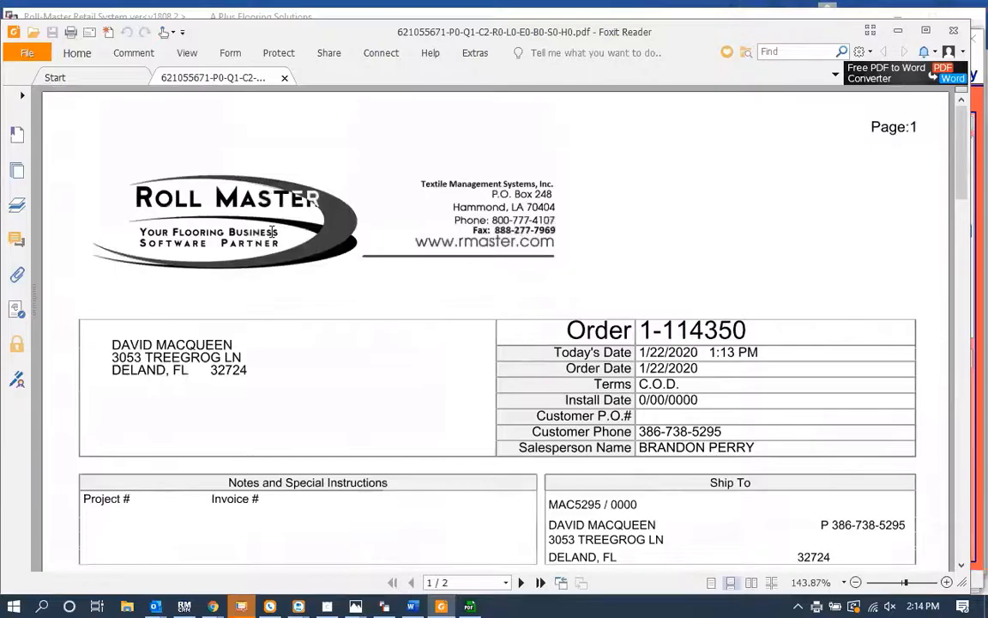
Step: Open the email order form for the agreement from the print options and close it without sending
key("alt+Tab")
key("Tab")
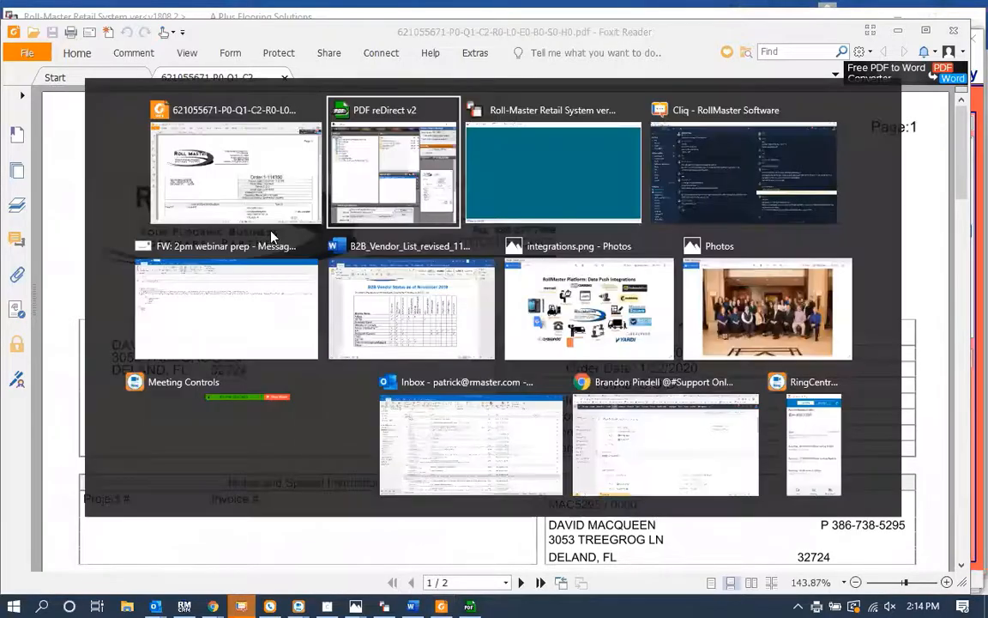
left_click(131, 56)
left_click(146, 74)
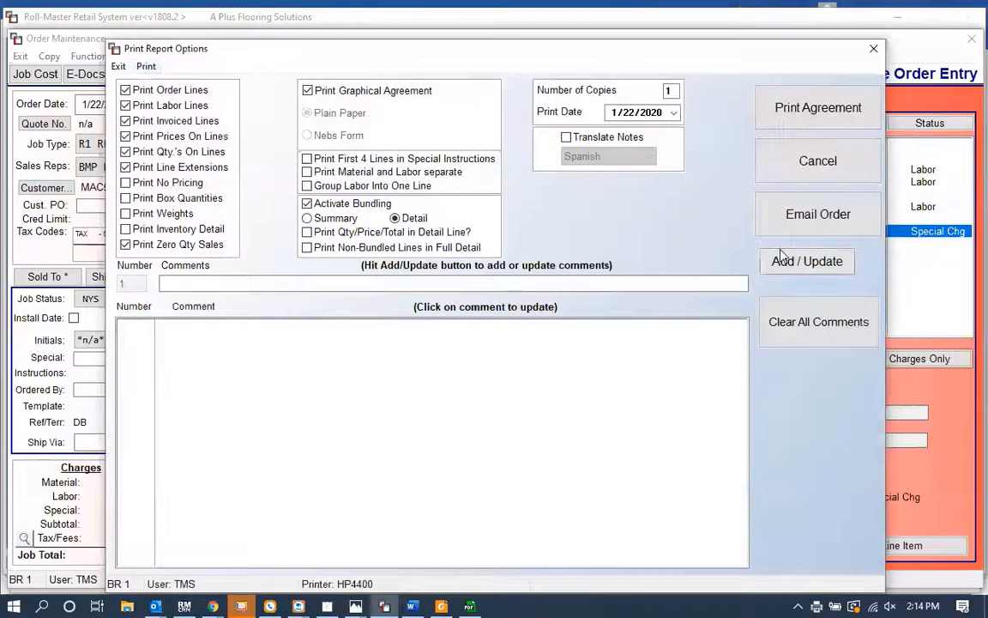
left_click(788, 223)
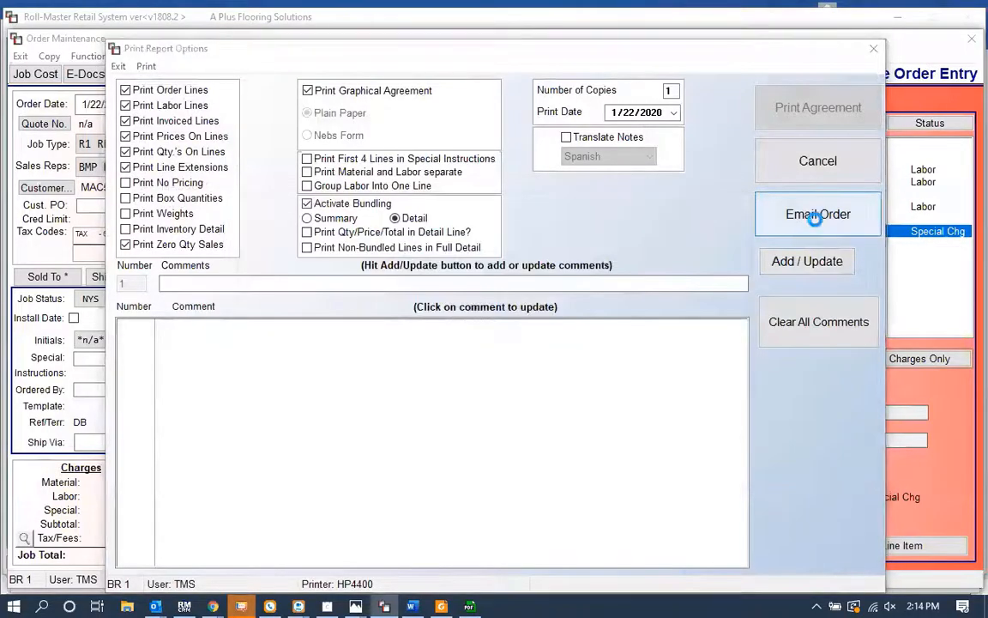
key("Return")
key("Return")
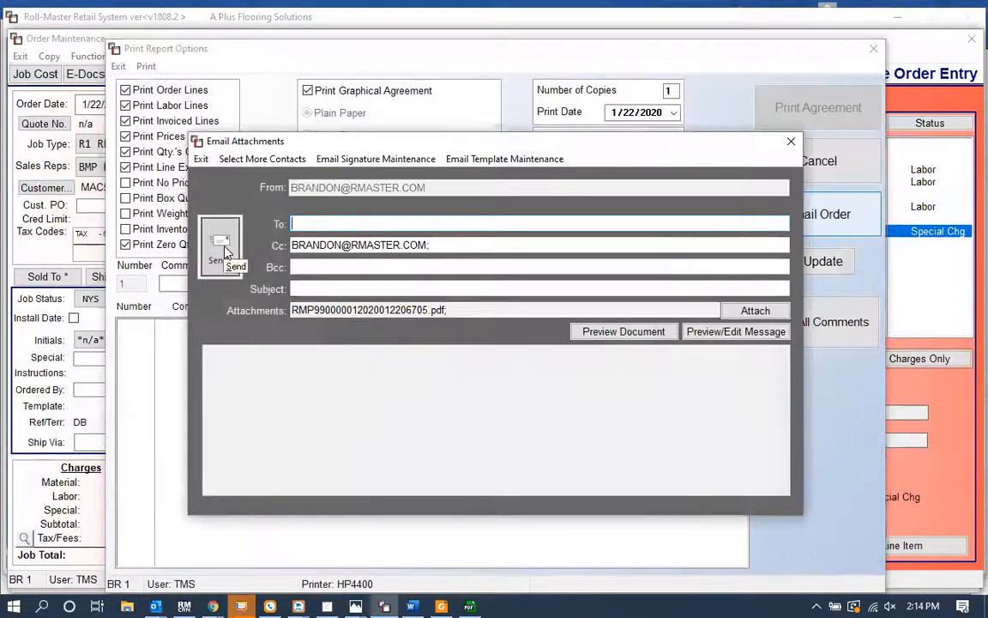
left_click(351, 244)
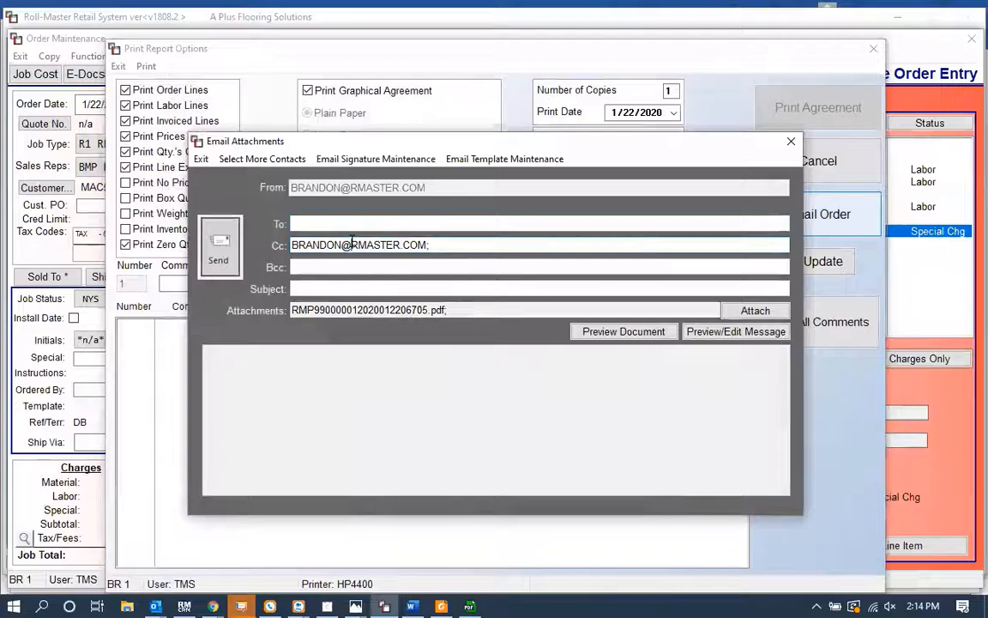
key("Escape")
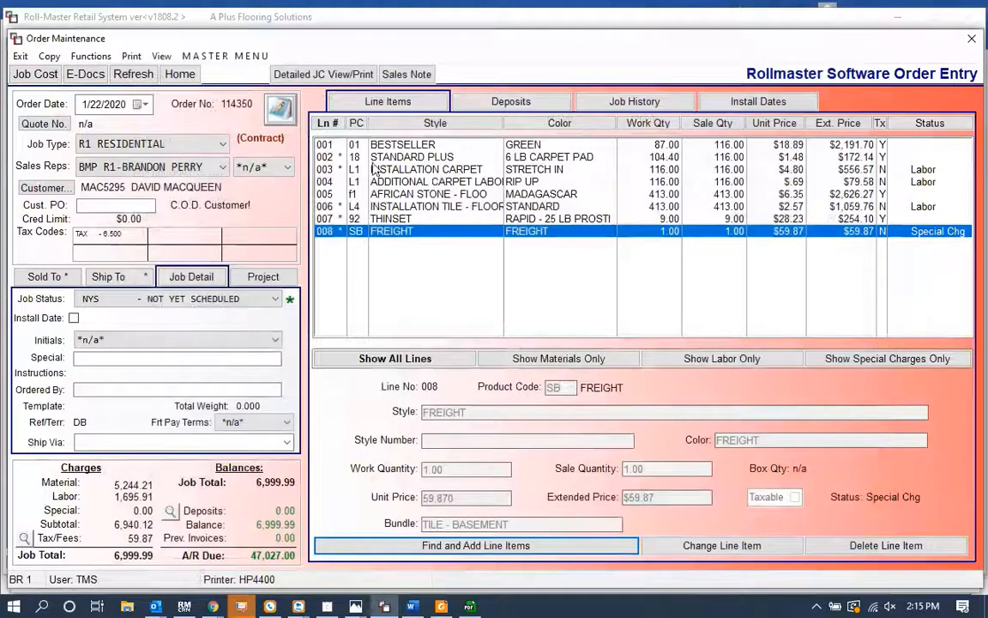
Step: Assign 87 of the BESTSELLER carpet line from inventory roll DGSDGSGG
left_click(401, 146)
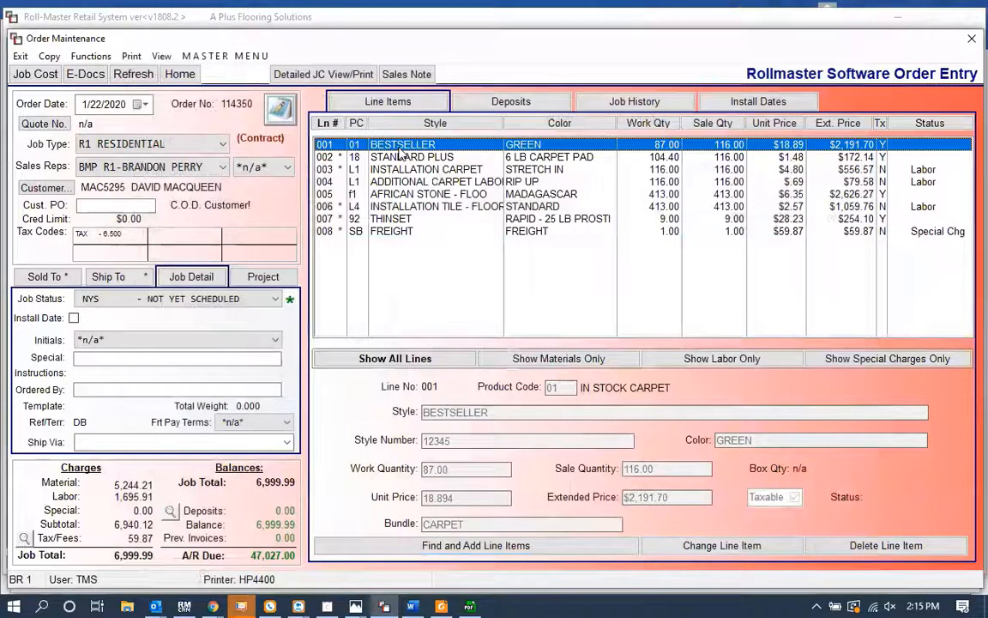
right_click(401, 147)
left_click(450, 223)
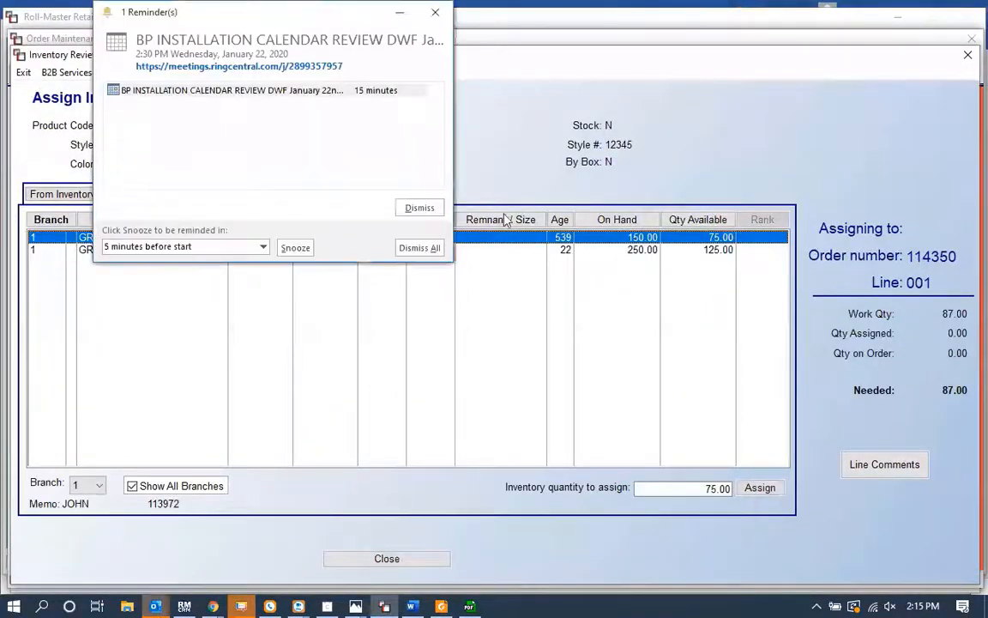
left_click(420, 249)
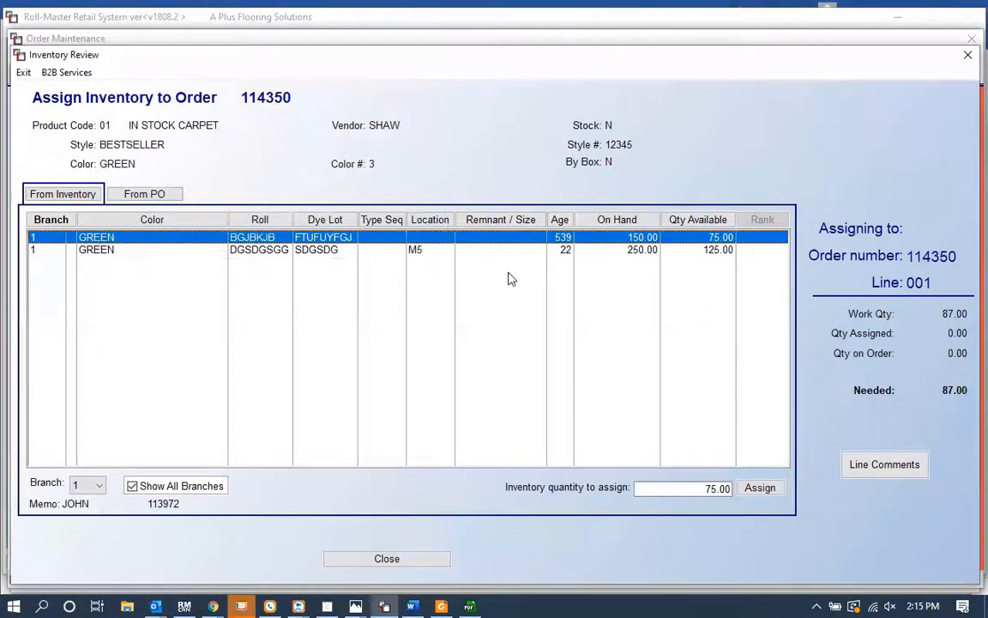
left_click(650, 254)
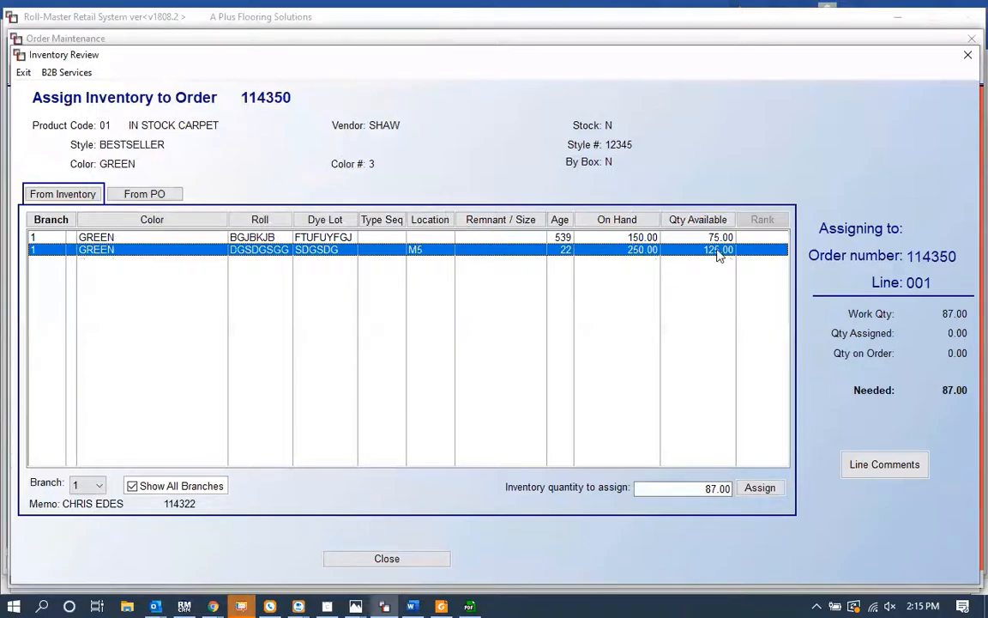
left_click(760, 488)
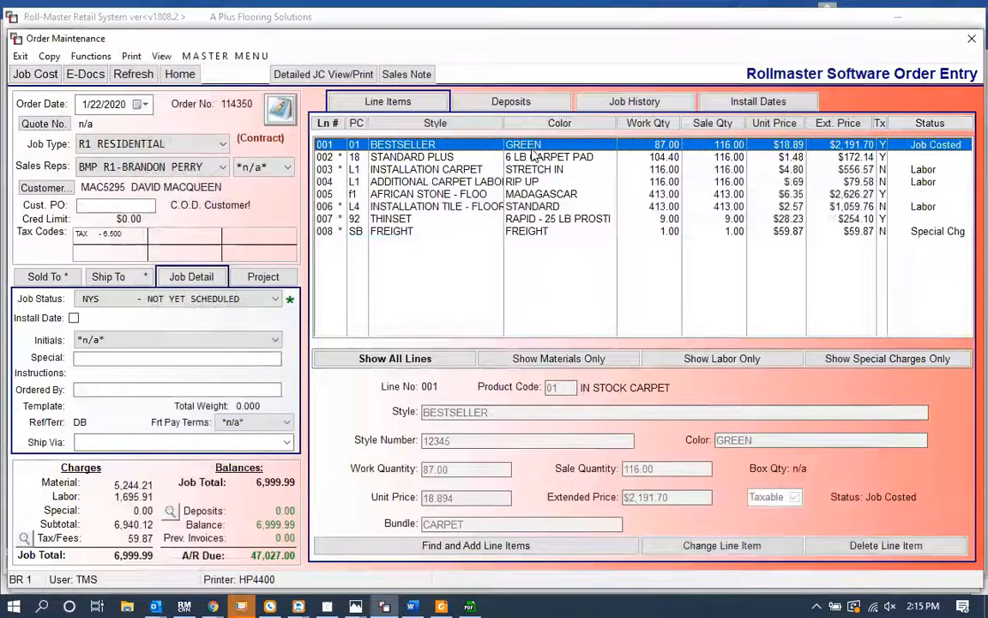
Step: Assign 104.40 of the STANDARD PLUS pad line from inventory
left_click(538, 162)
right_click(536, 160)
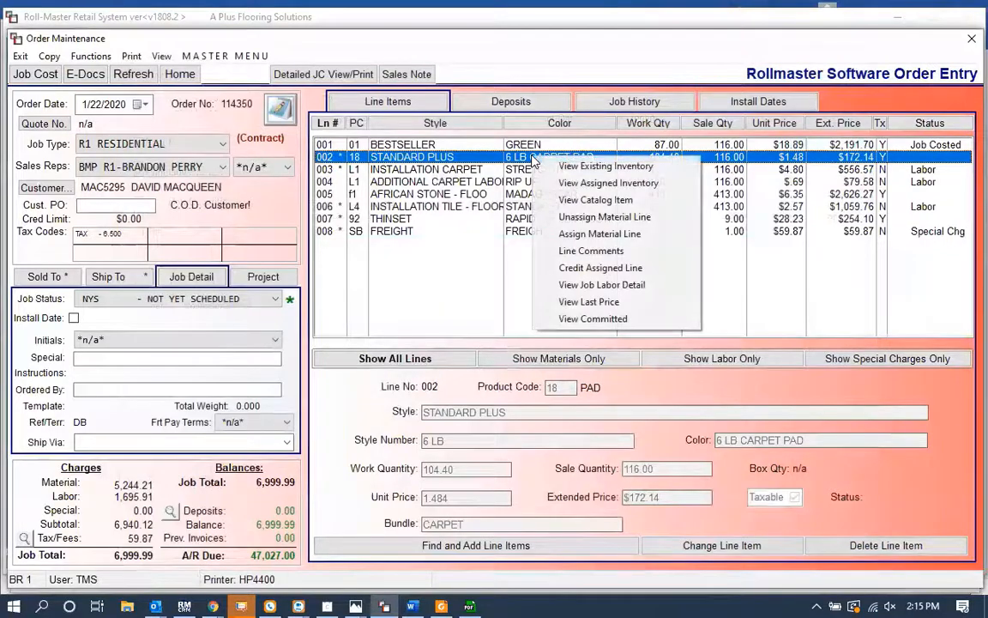
left_click(598, 233)
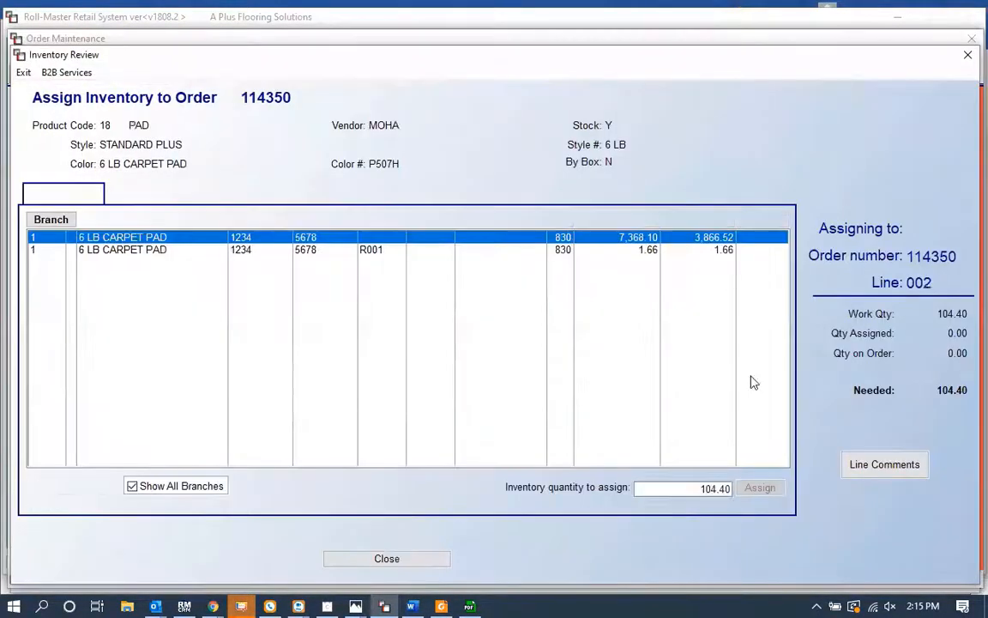
left_click(760, 488)
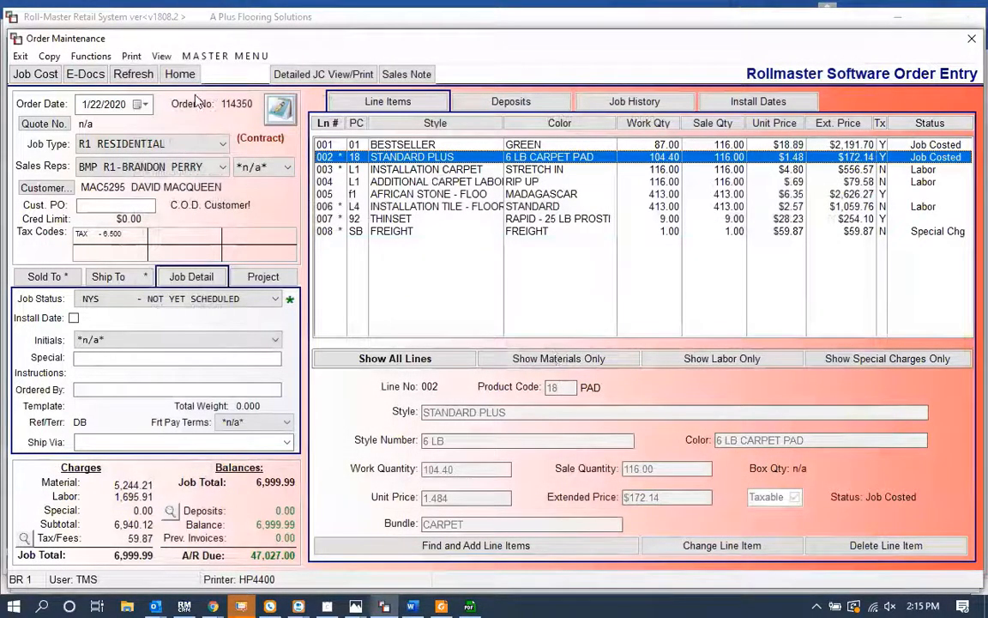
Step: Open a new graphical work order / pick ticket for the job and select all its lines
left_click(91, 55)
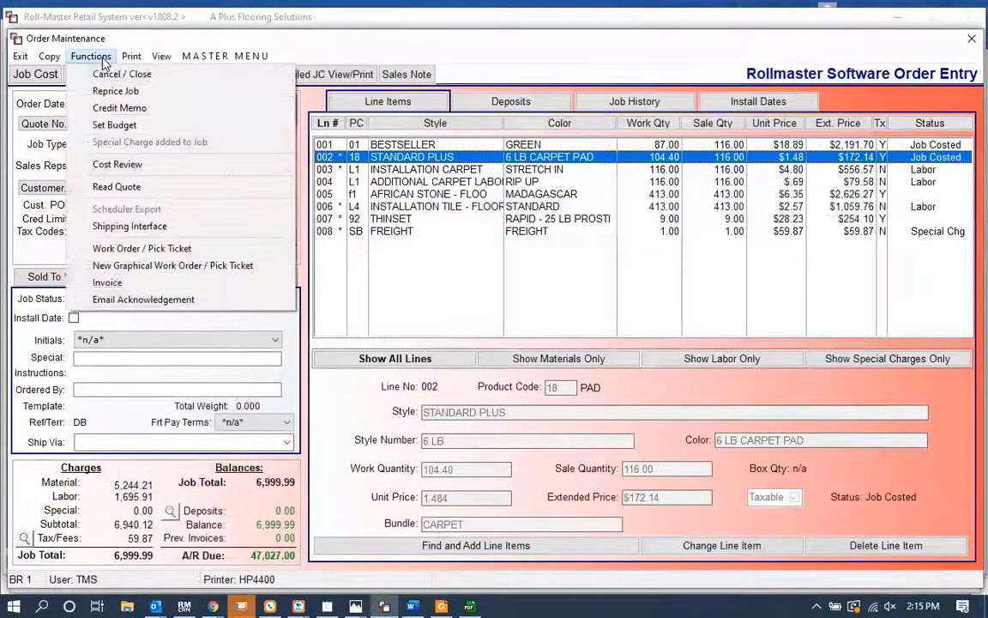
left_click(126, 271)
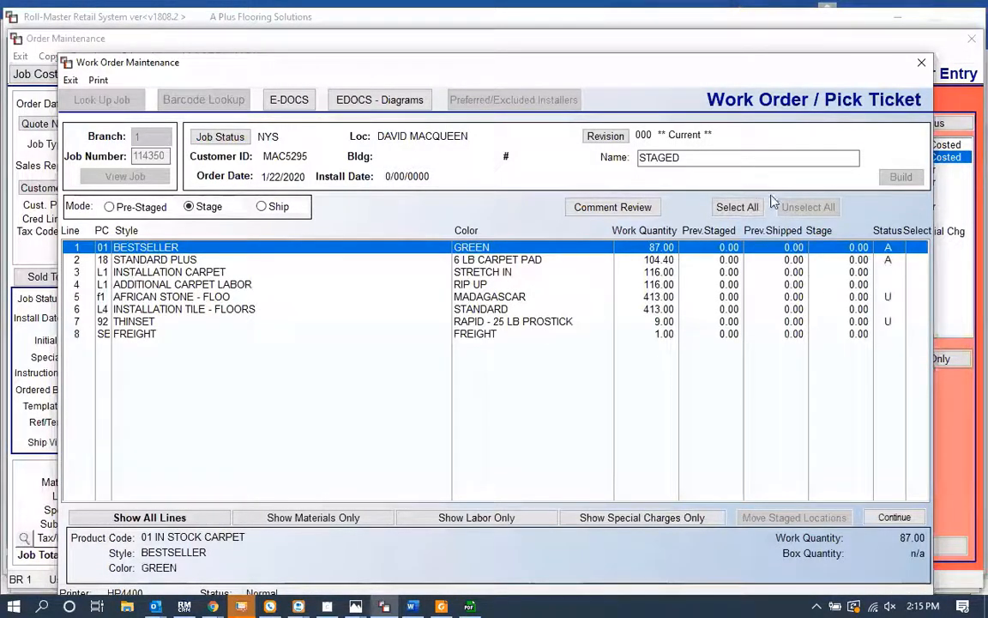
left_click(737, 207)
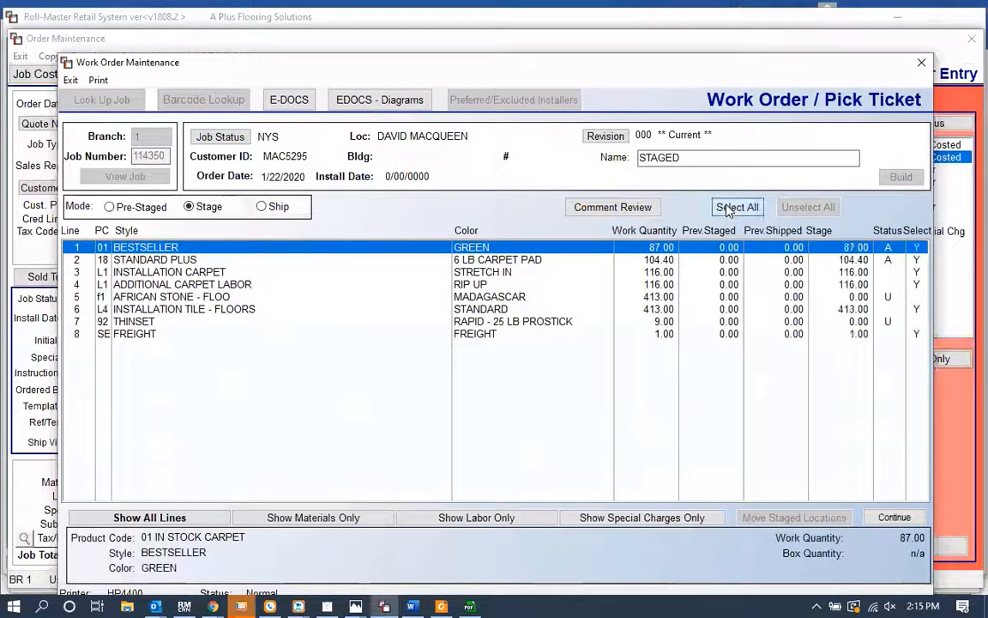
Step: Deselect the tile, thinset and freight lines so only the carpet, pad and carpet labor lines are staged, and continue
left_click(910, 284)
left_click(912, 319)
left_click(911, 309)
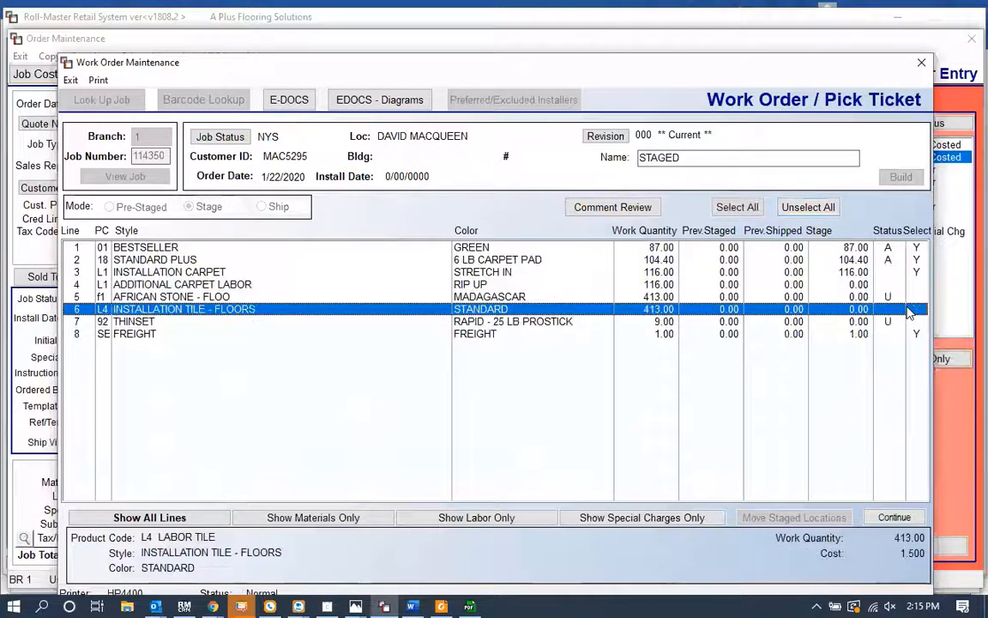
left_click(910, 334)
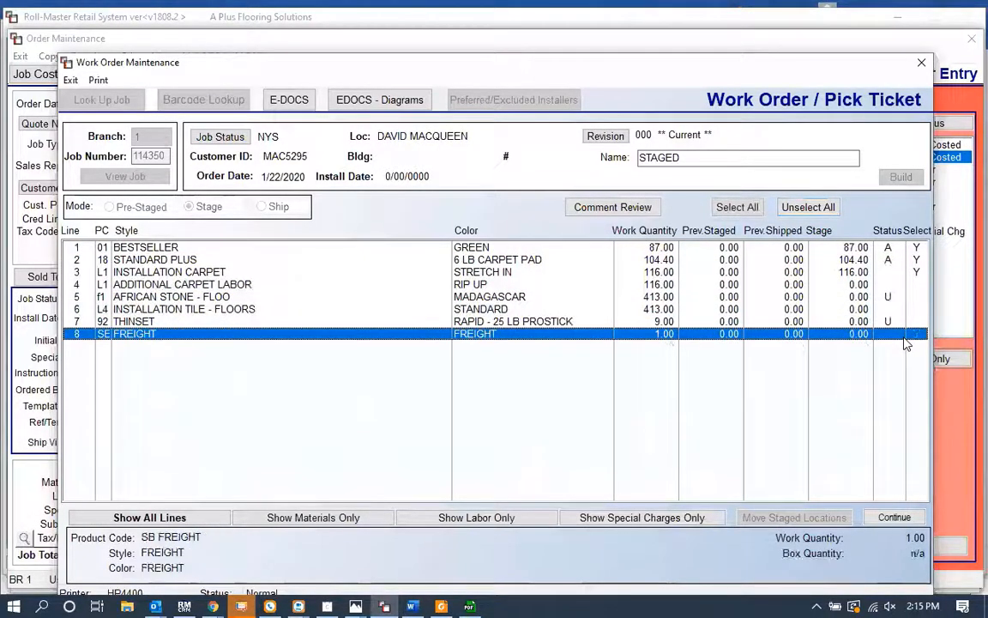
left_click(518, 272)
left_click(525, 284)
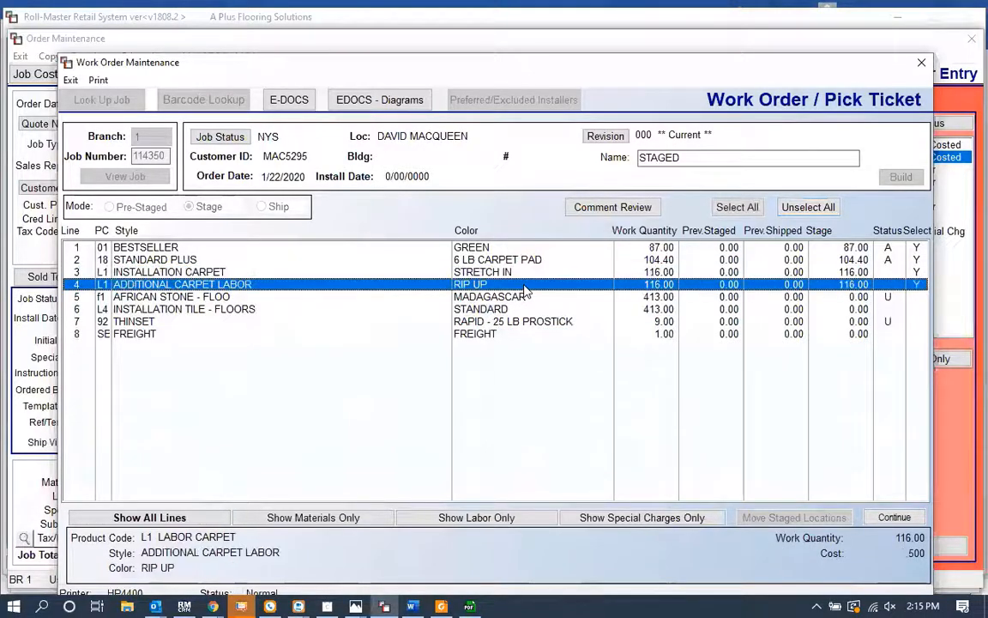
left_click(893, 515)
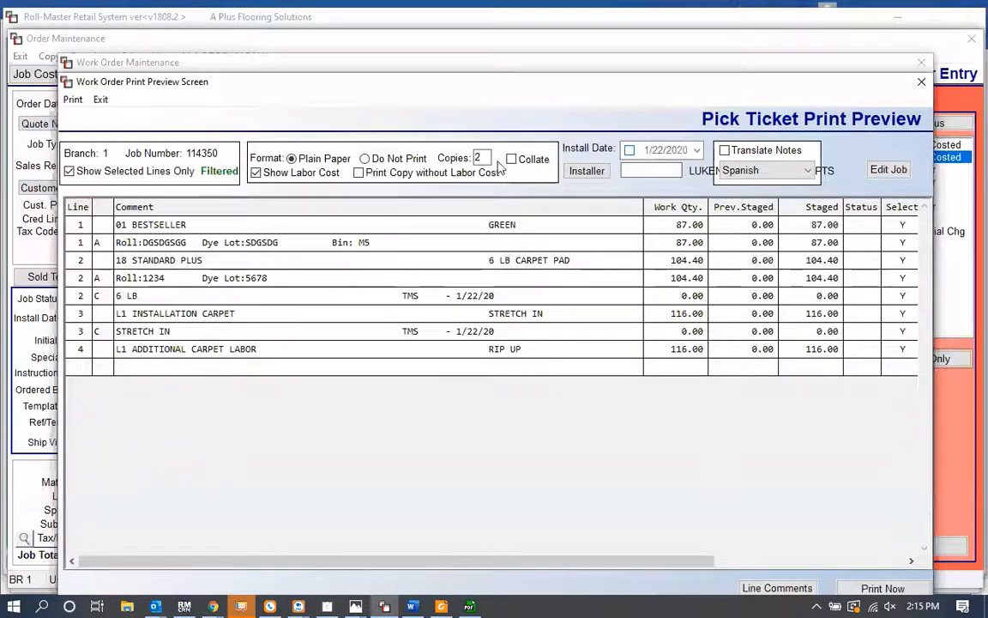
Step: Set the pick ticket copies to 1 and enable printing a copy without labor cost
left_click_drag(489, 158, 361, 170)
type("1")
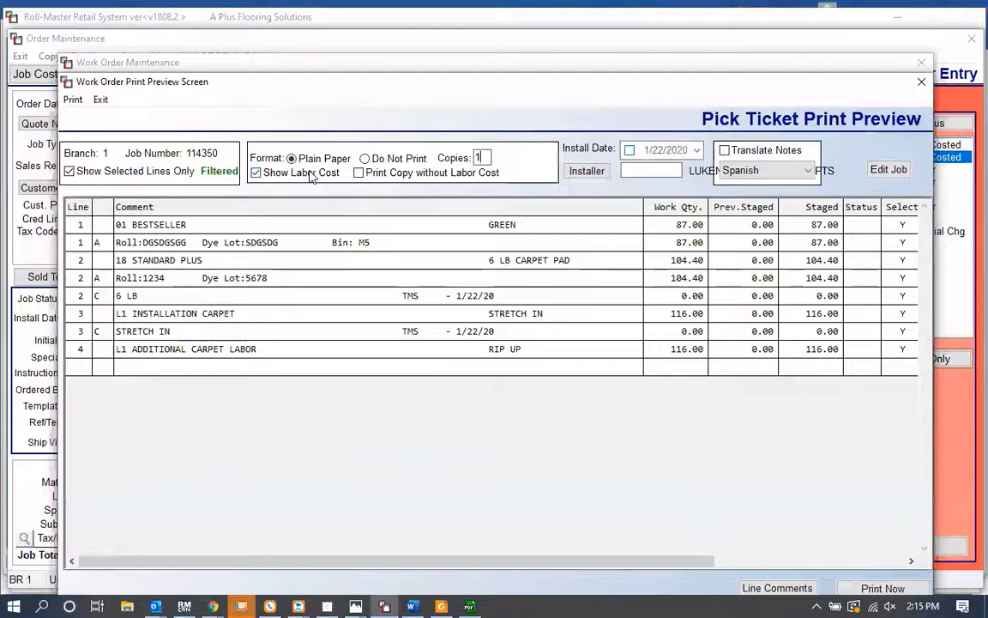
left_click(358, 173)
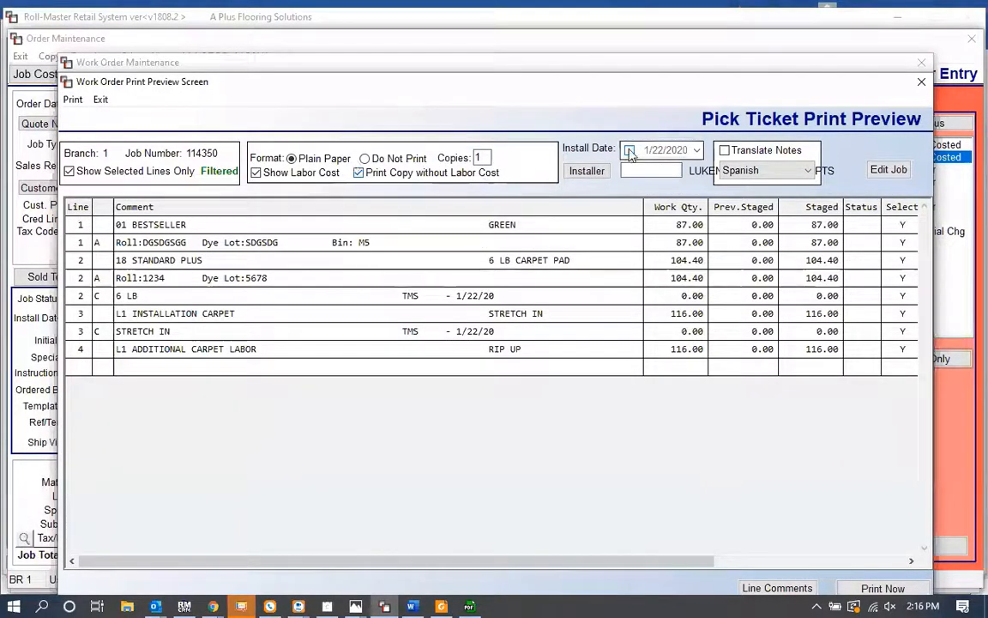
left_click(726, 152)
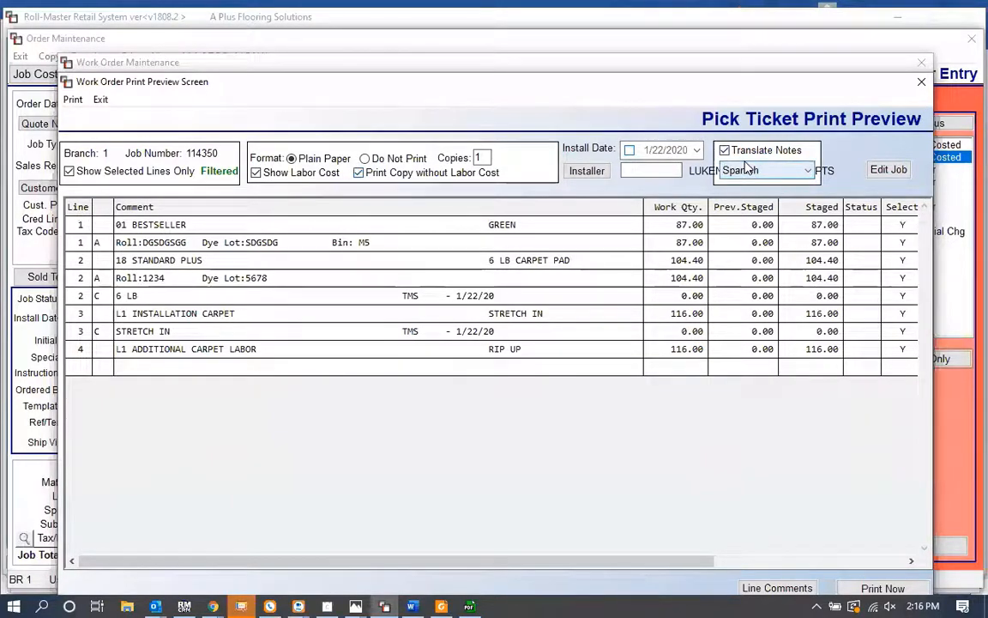
left_click(743, 171)
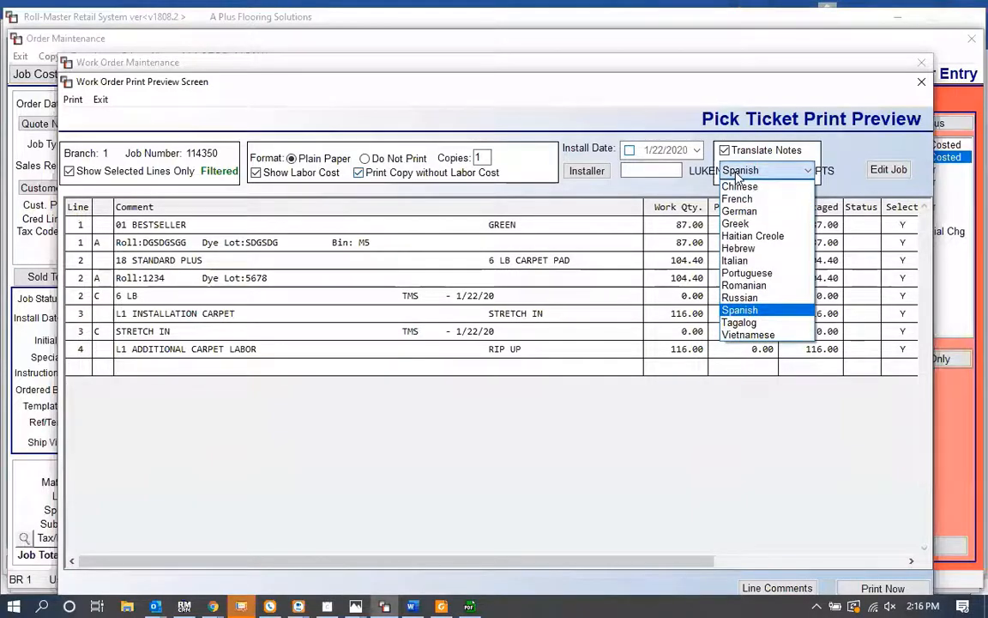
left_click(738, 175)
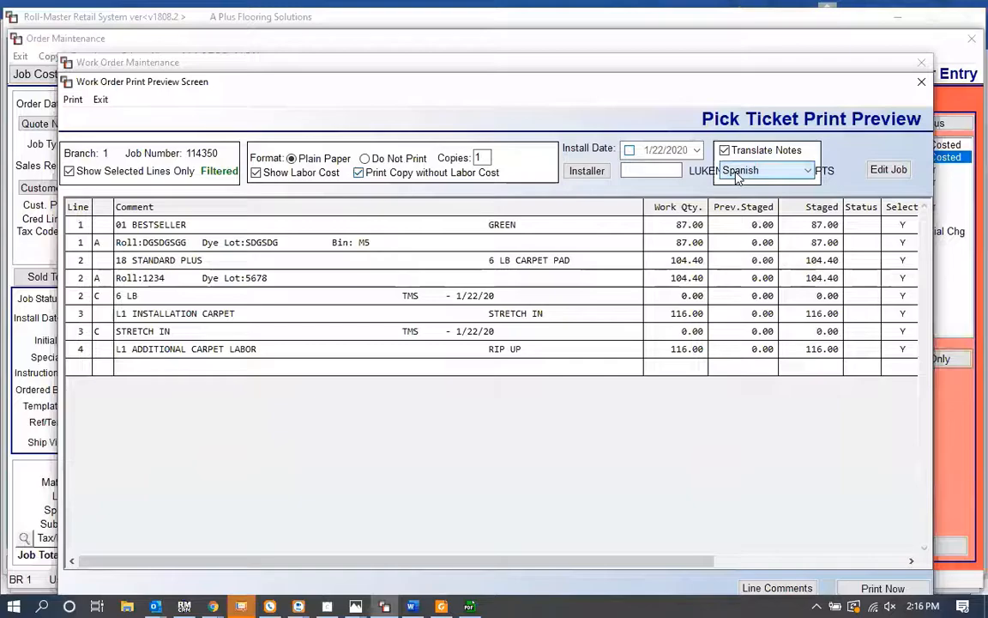
left_click(724, 150)
left_click(738, 176)
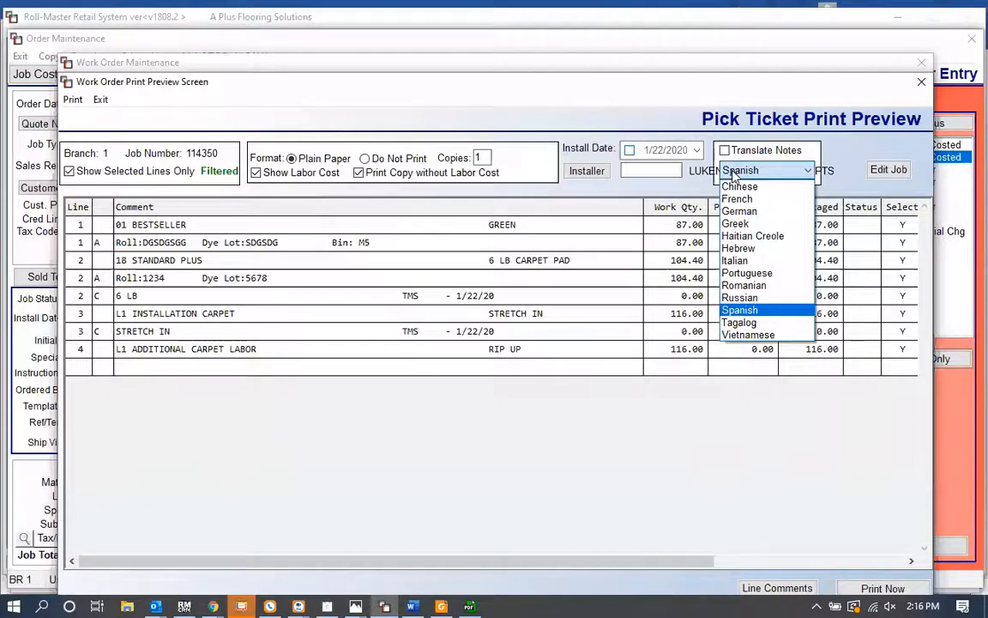
left_click(735, 171)
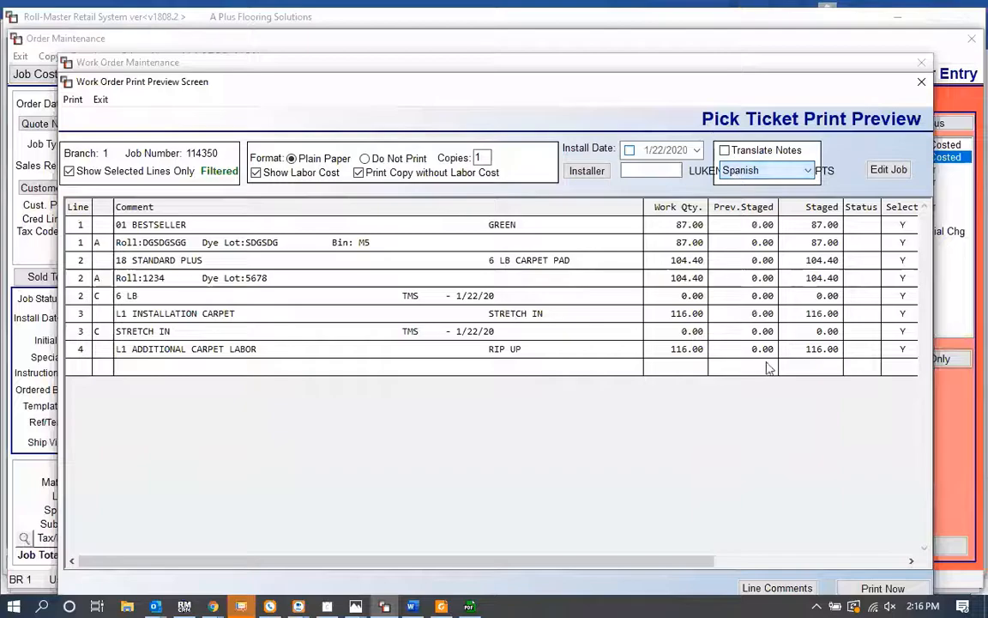
Step: Print the pick ticket and acknowledge the created revision
left_click(883, 587)
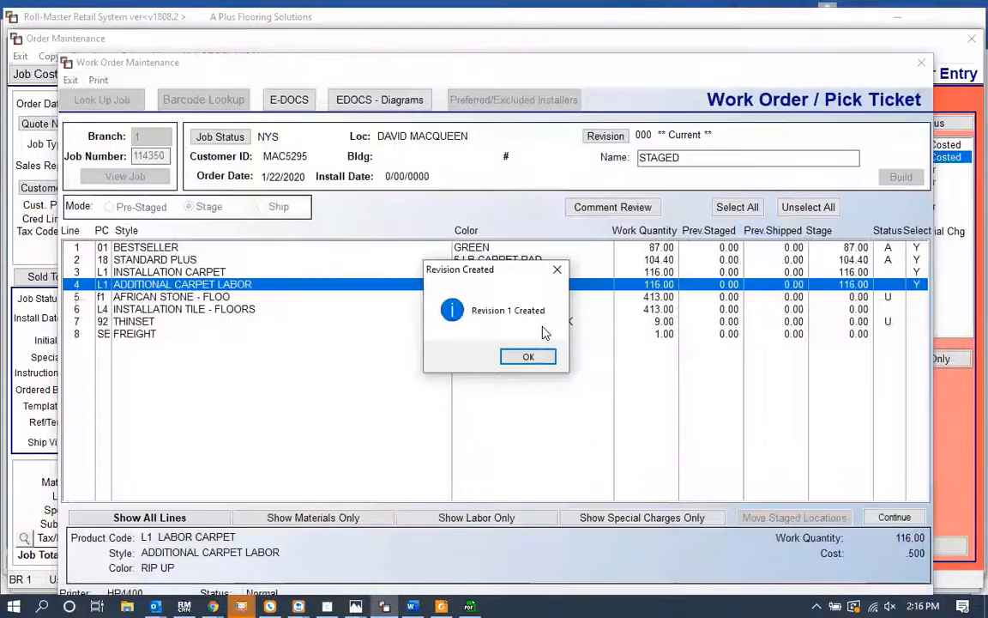
left_click(529, 357)
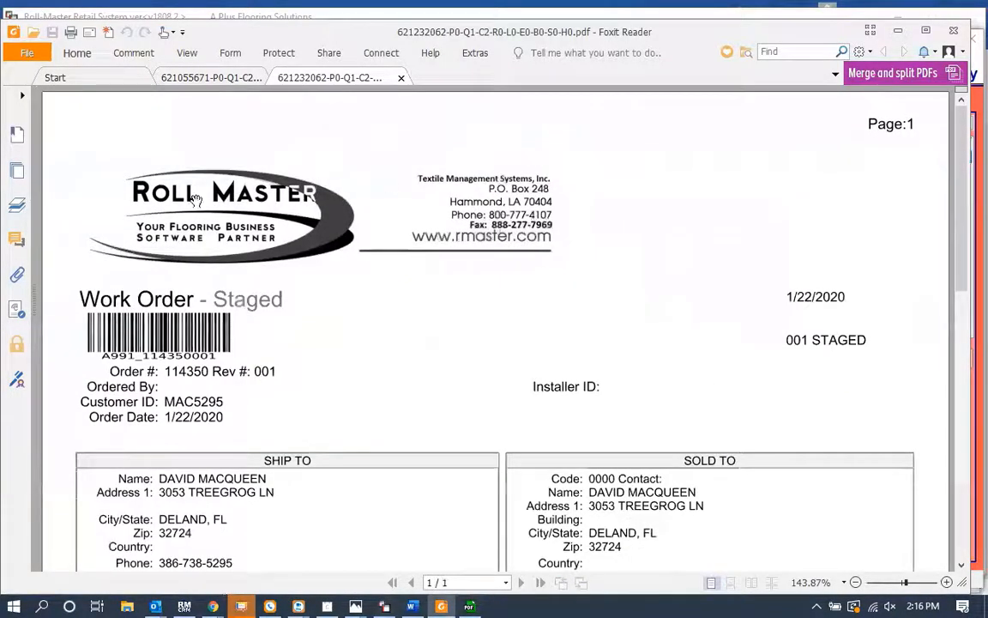
Step: Review the staged work order's material and labor sections in the printed PDF
scroll(514, 302, "down", 10)
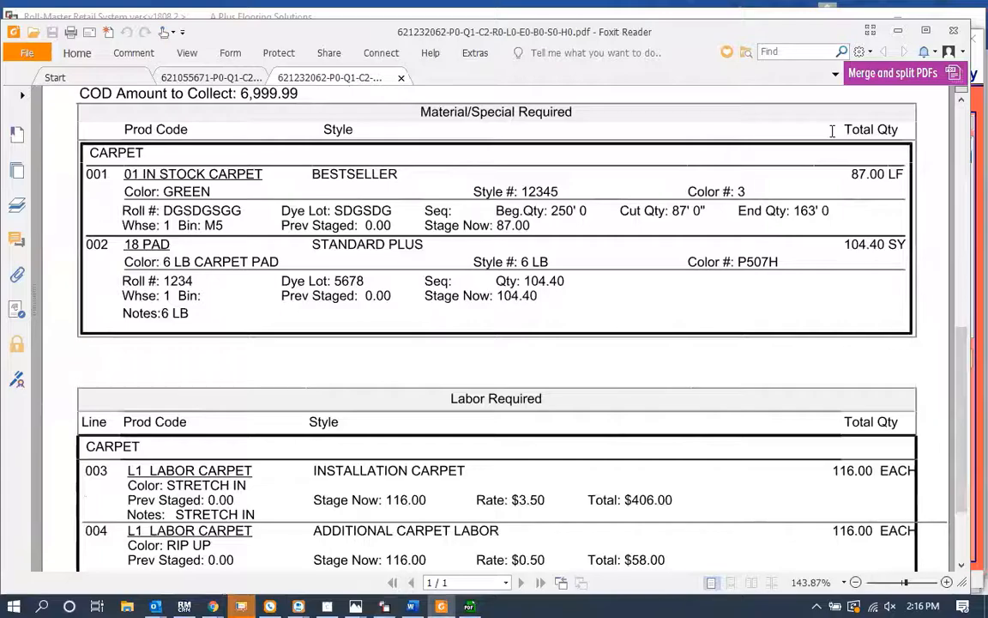
scroll(821, 240, "down", 3)
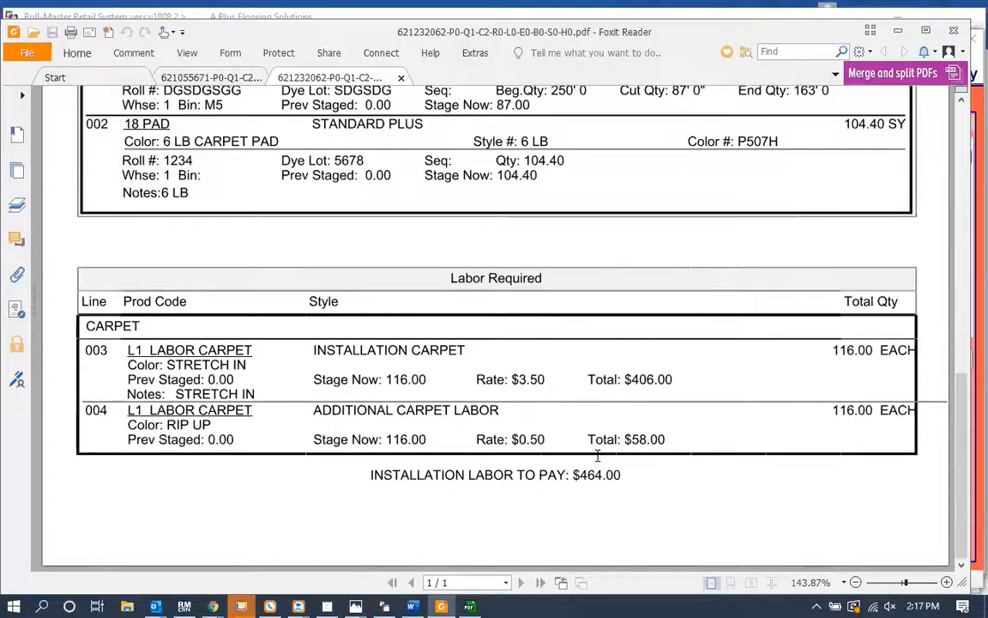
key("Home")
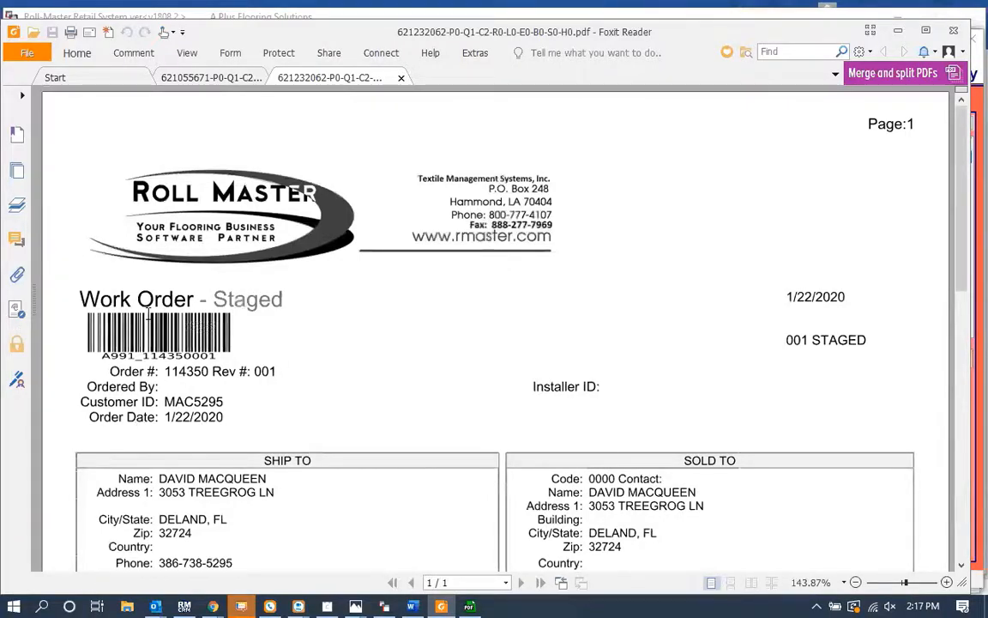
Step: View the barcode scanner photo, then return to the staged work order PDF
mouse_move(357, 603)
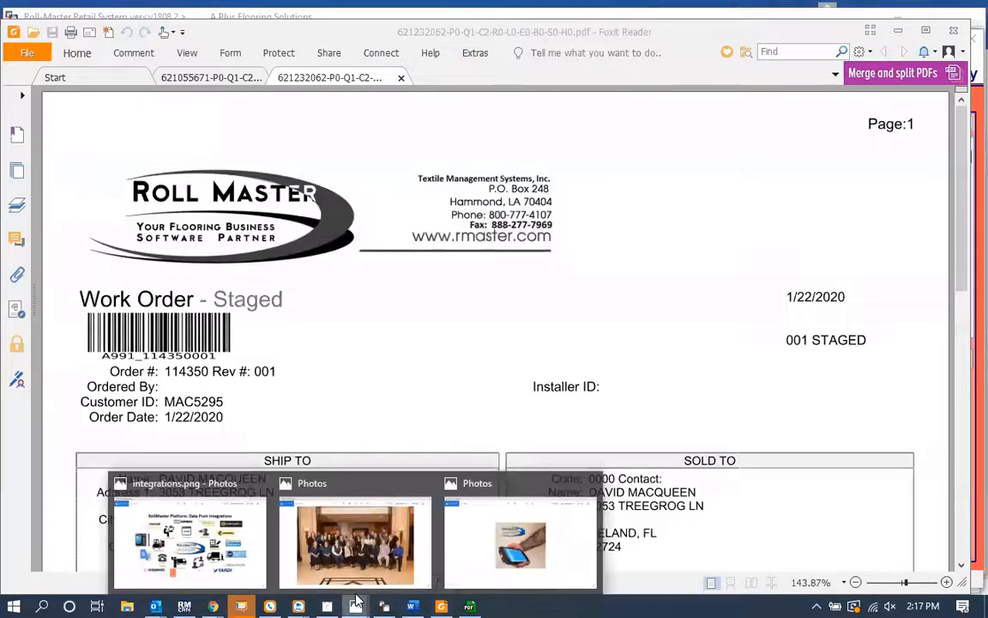
left_click(455, 566)
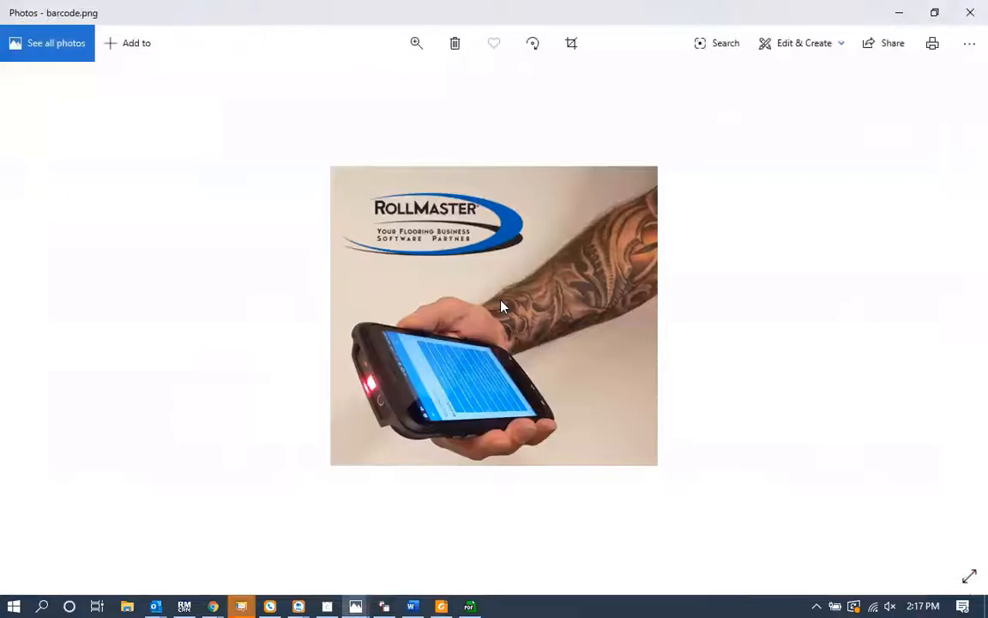
key("alt+Tab")
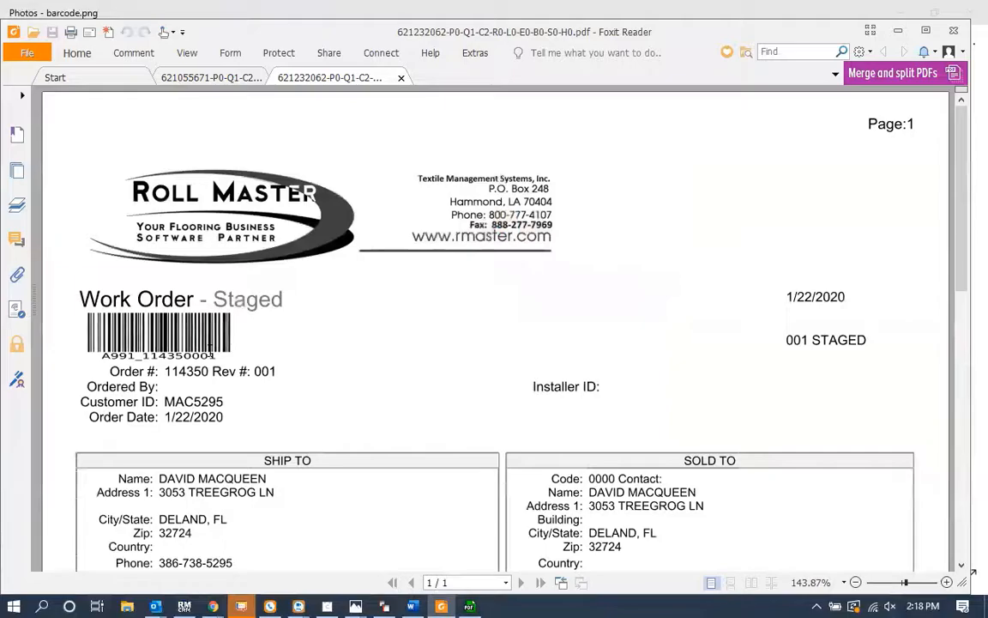
scroll(210, 347, "down", 10)
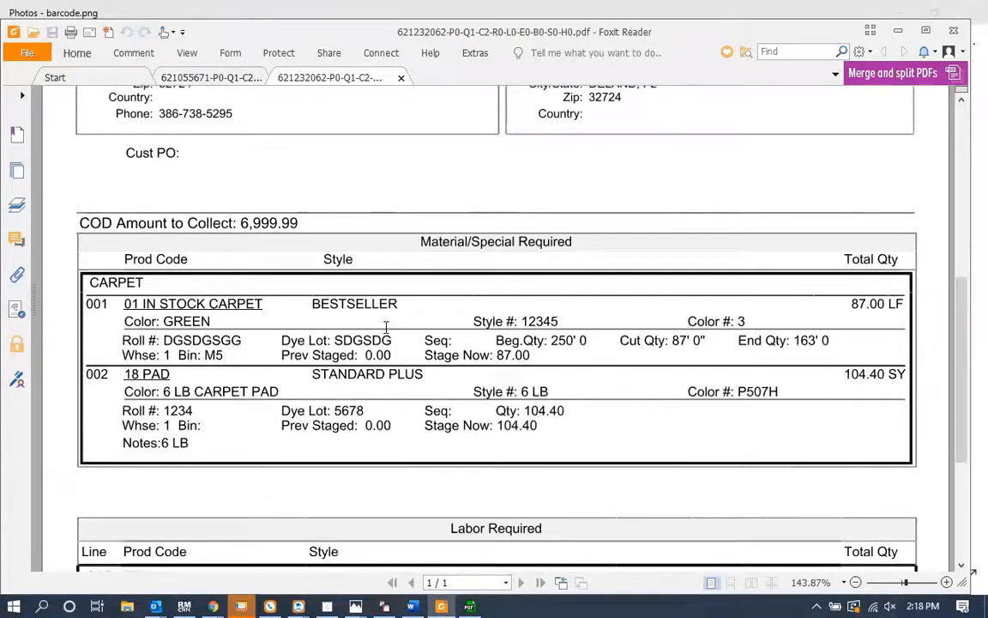
scroll(335, 273, "up", 5)
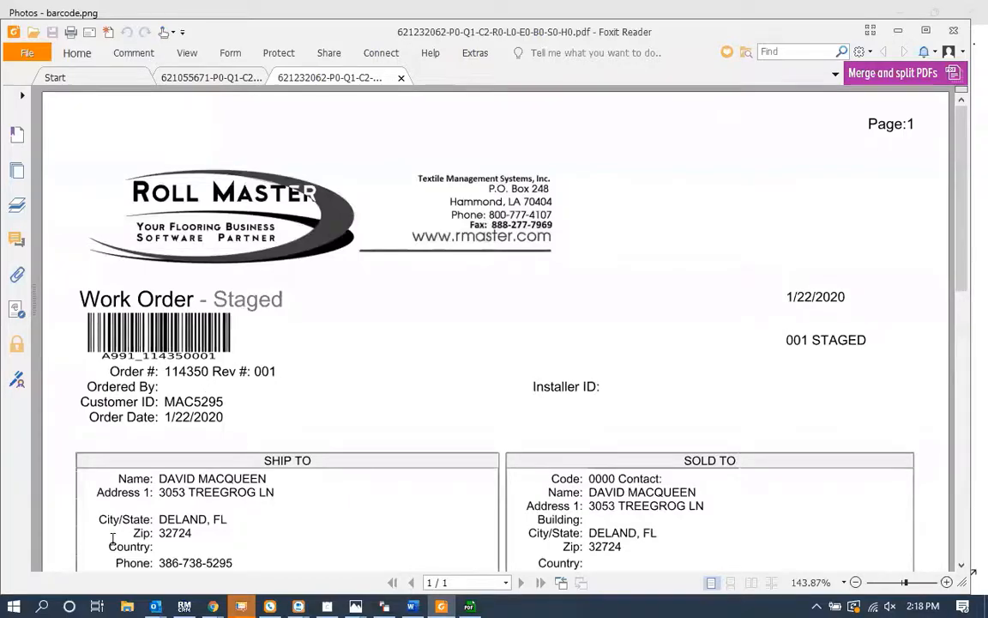
Step: Switch to the RollMaster web portal in Chrome and open the Install Calendar
left_click(214, 606)
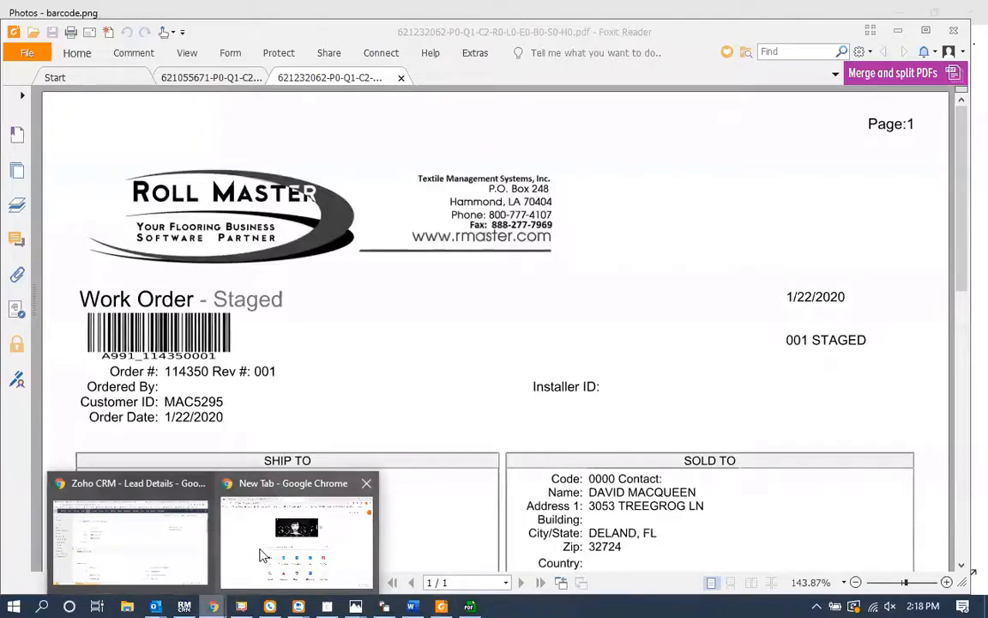
left_click(263, 555)
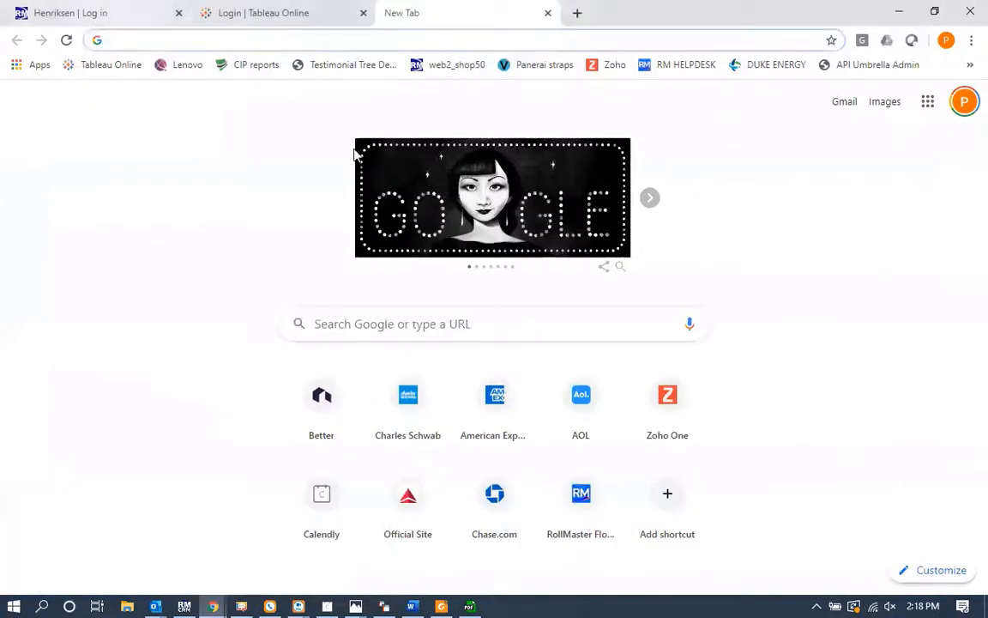
left_click(99, 15)
left_click(584, 345)
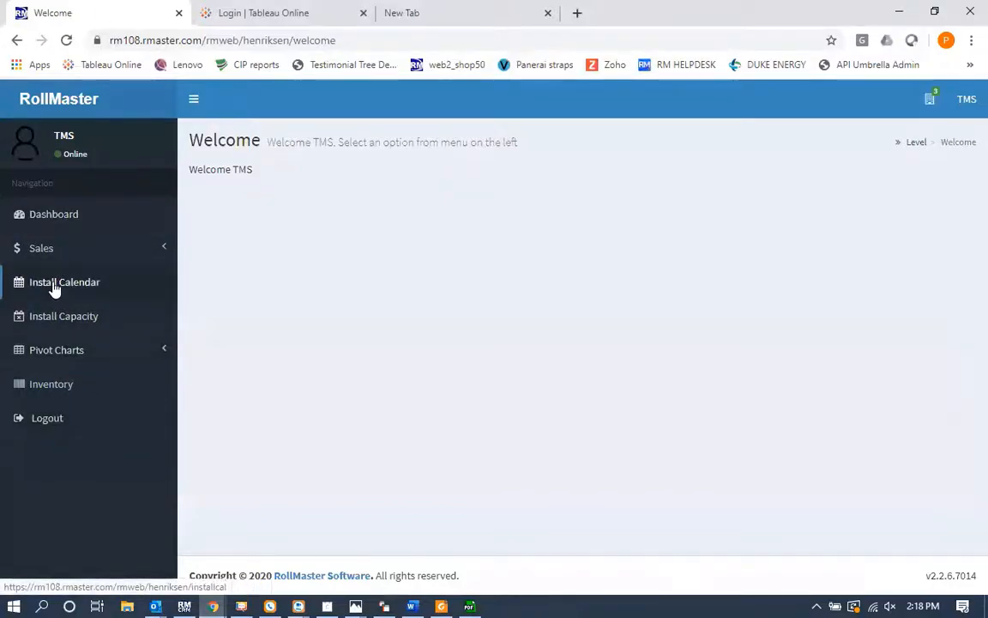
left_click(53, 287)
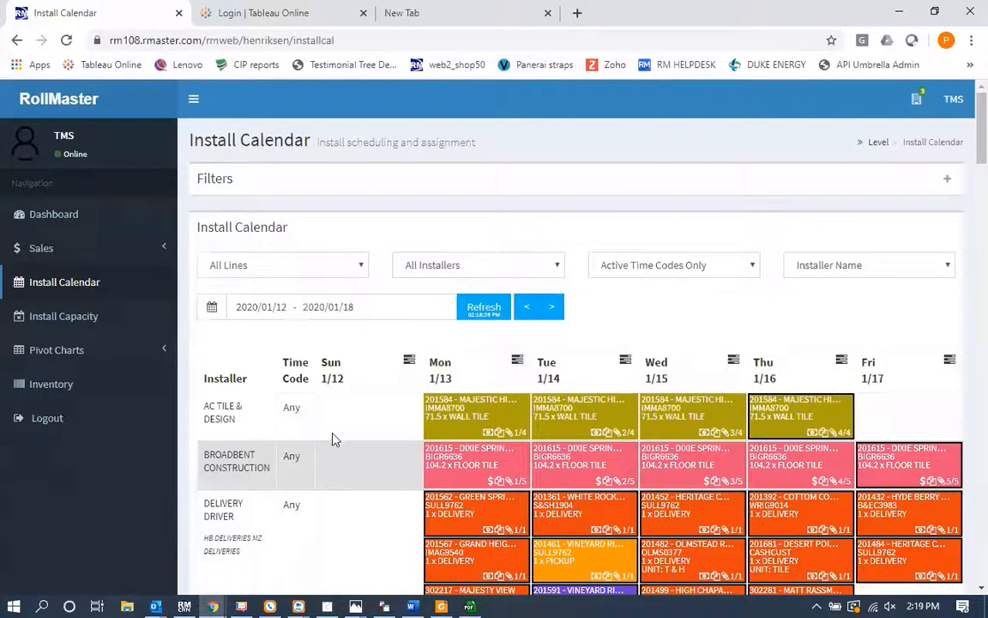
Step: Open the install detail for order 201224 from the Install Calendar
scroll(333, 438, "down", 2)
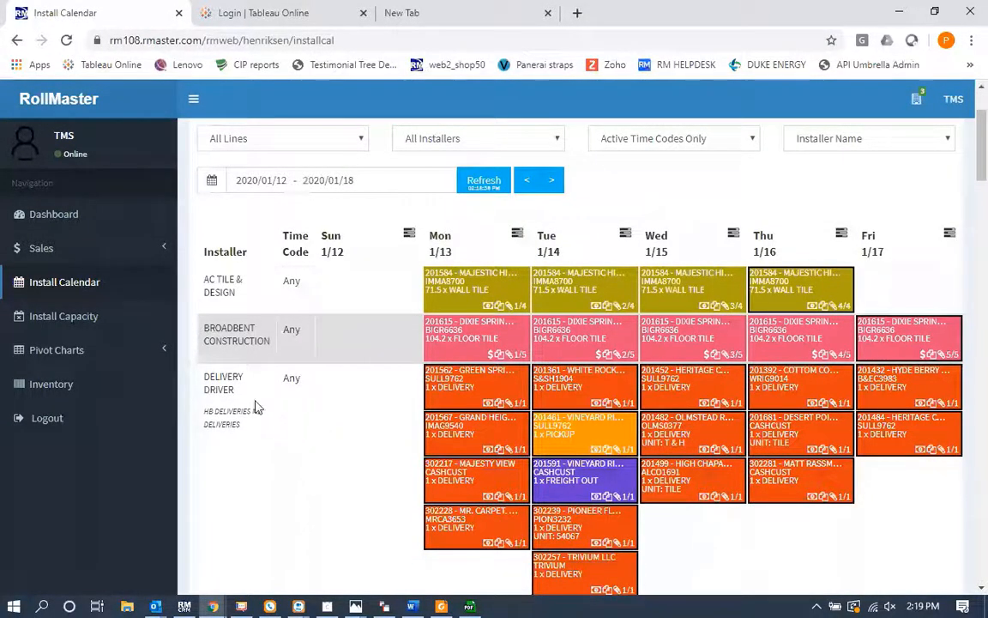
scroll(361, 436, "down", 4)
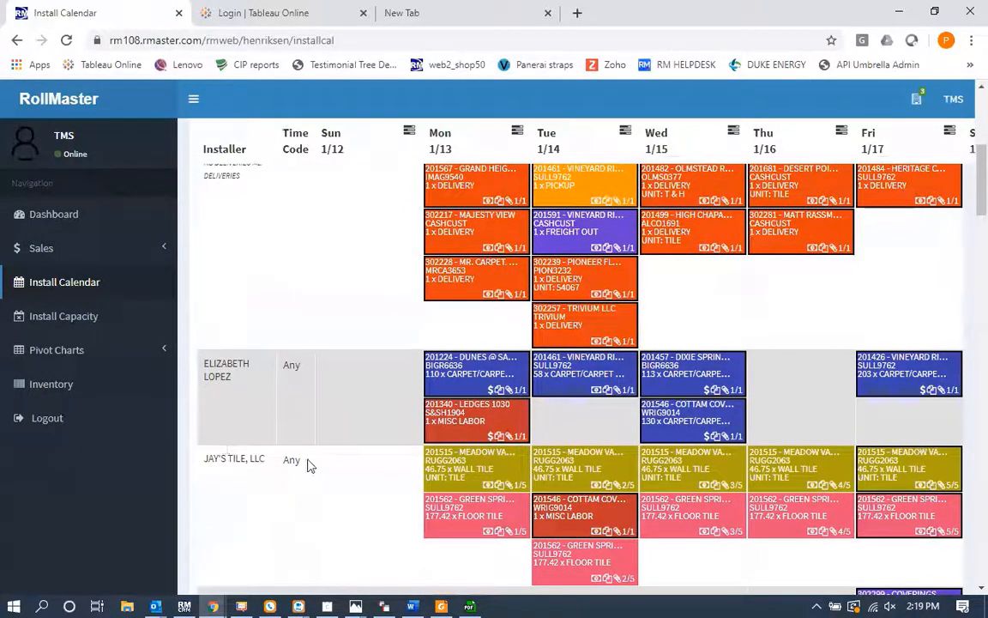
mouse_move(455, 389)
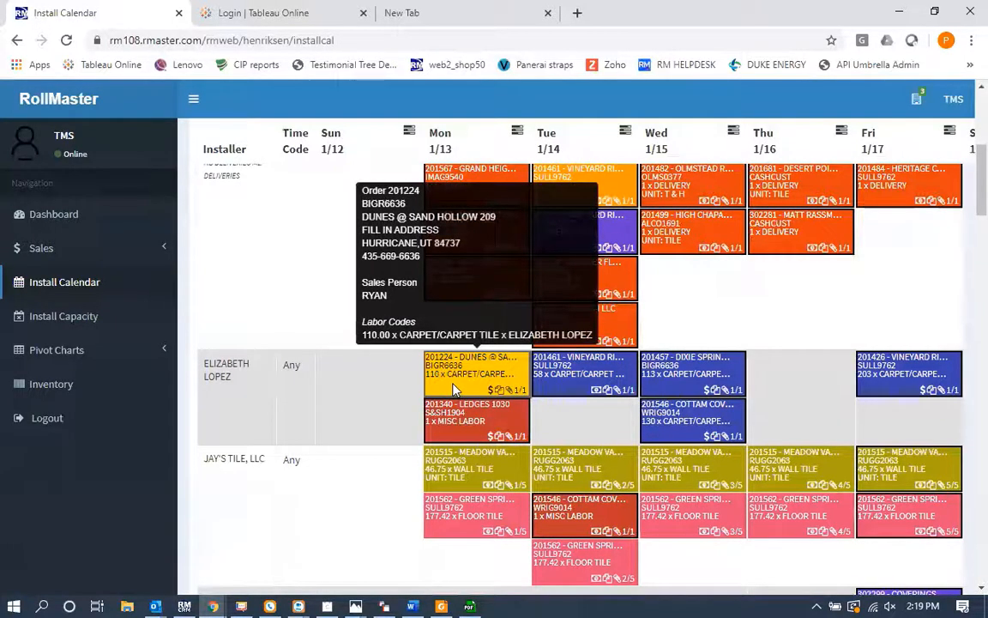
left_click(455, 389)
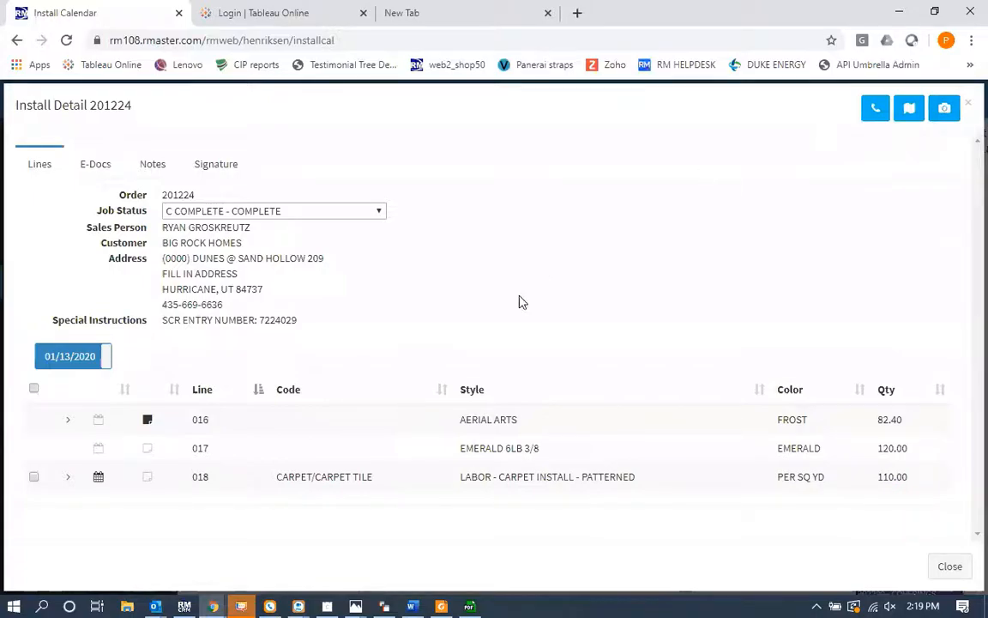
Step: Browse the install detail's E-Docs list, then return to its lines
left_click(96, 167)
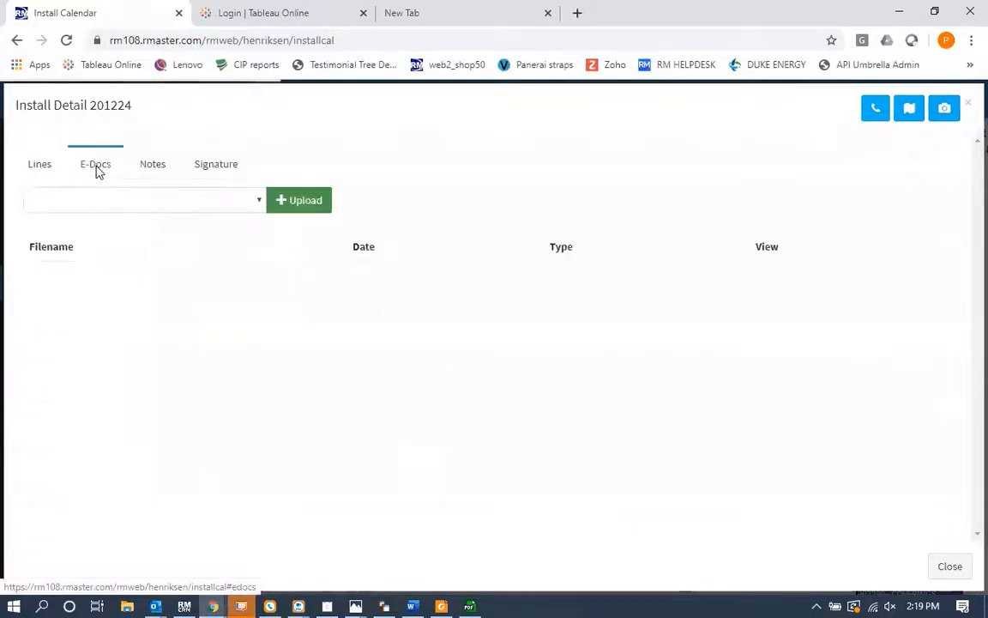
scroll(375, 473, "down", 3)
scroll(375, 475, "up", 3)
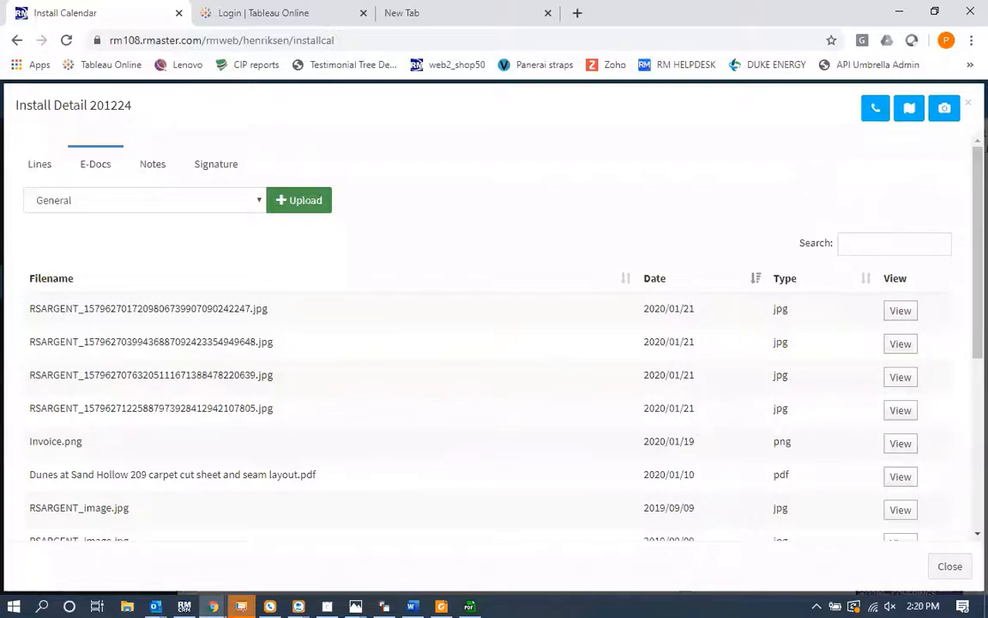
left_click(44, 166)
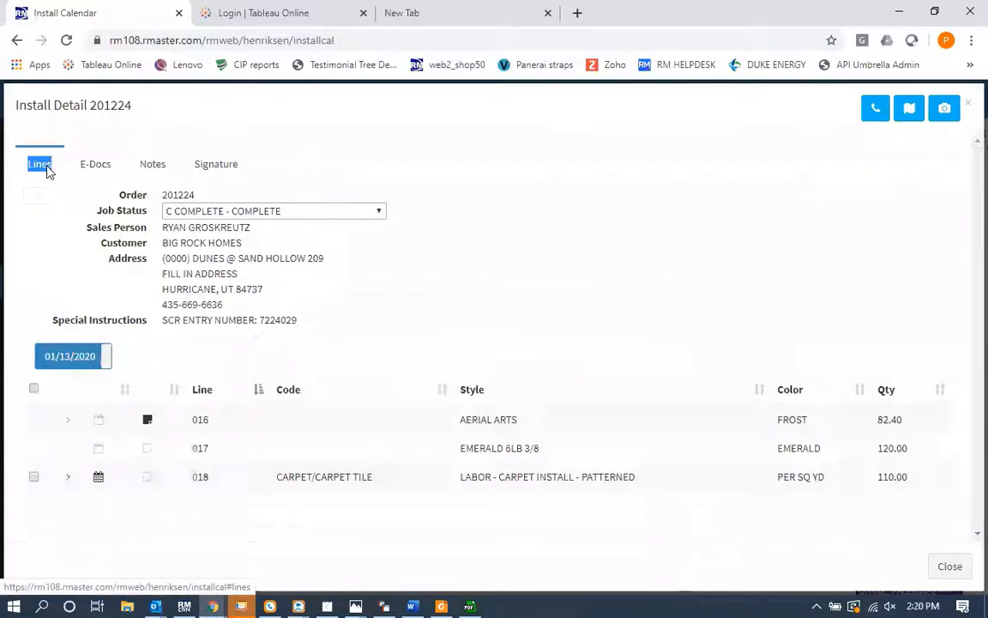
Step: Review the job status options for order 201224, then close the install detail
left_click(230, 212)
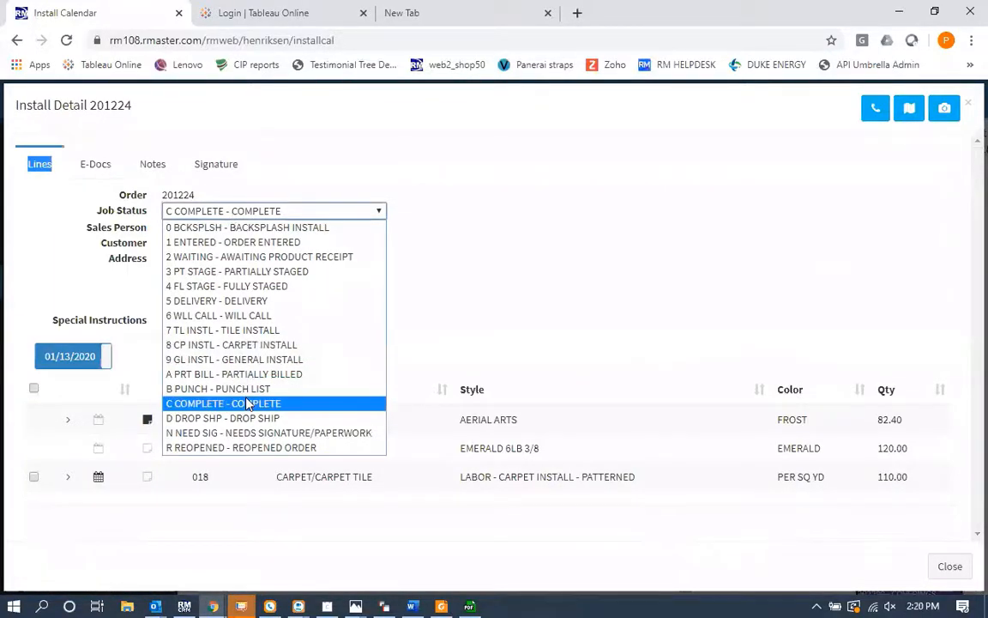
left_click(455, 336)
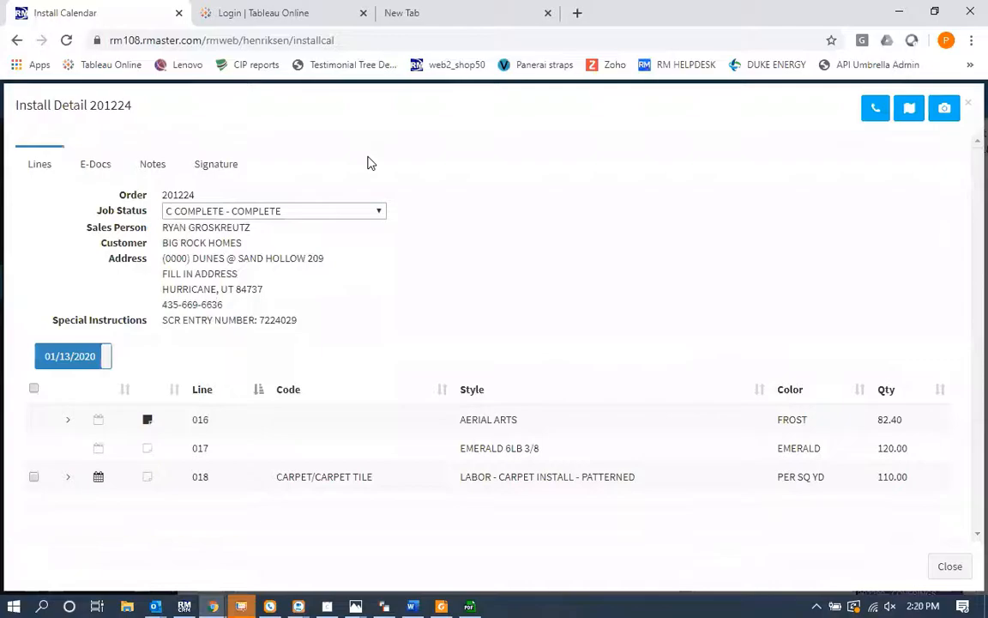
left_click(967, 105)
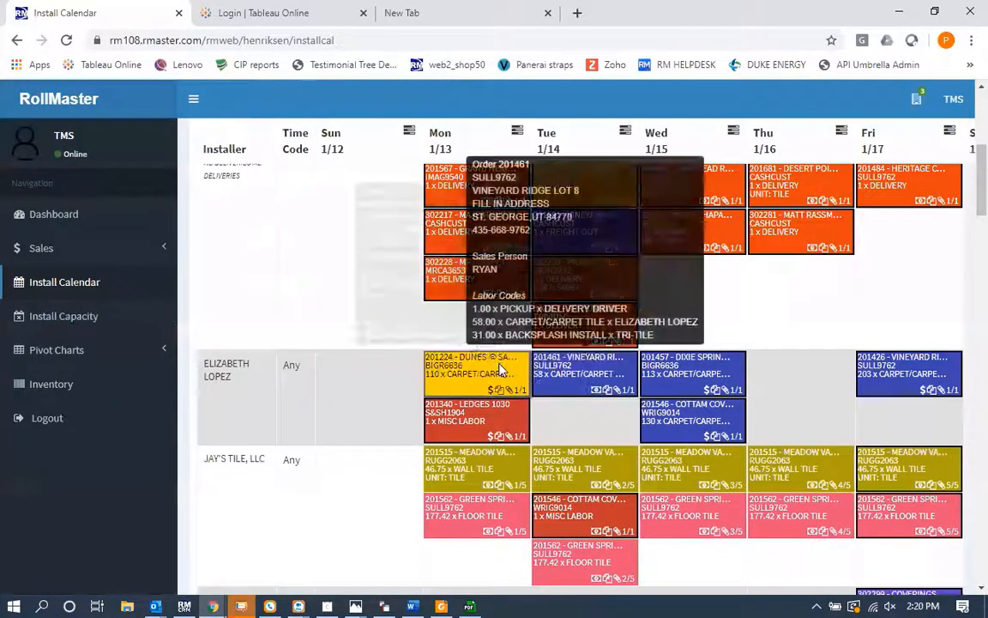
Step: Reopen order 201224's install detail and draw a new signature on its Signature tab
left_click(467, 376)
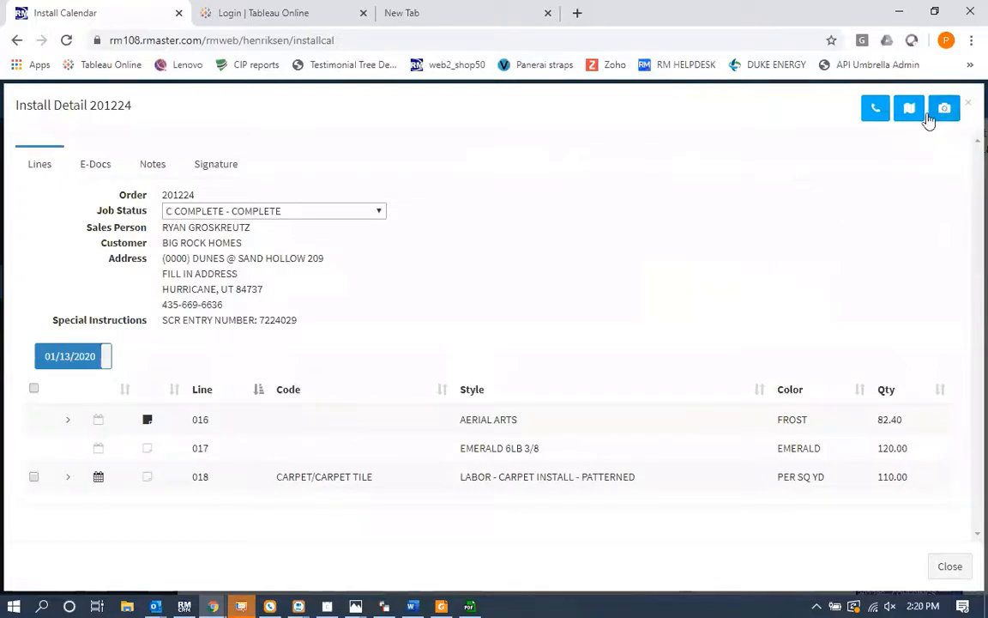
left_click(237, 172)
left_click(97, 215)
left_click_drag(96, 302, 127, 253)
left_click_drag(335, 306, 375, 299)
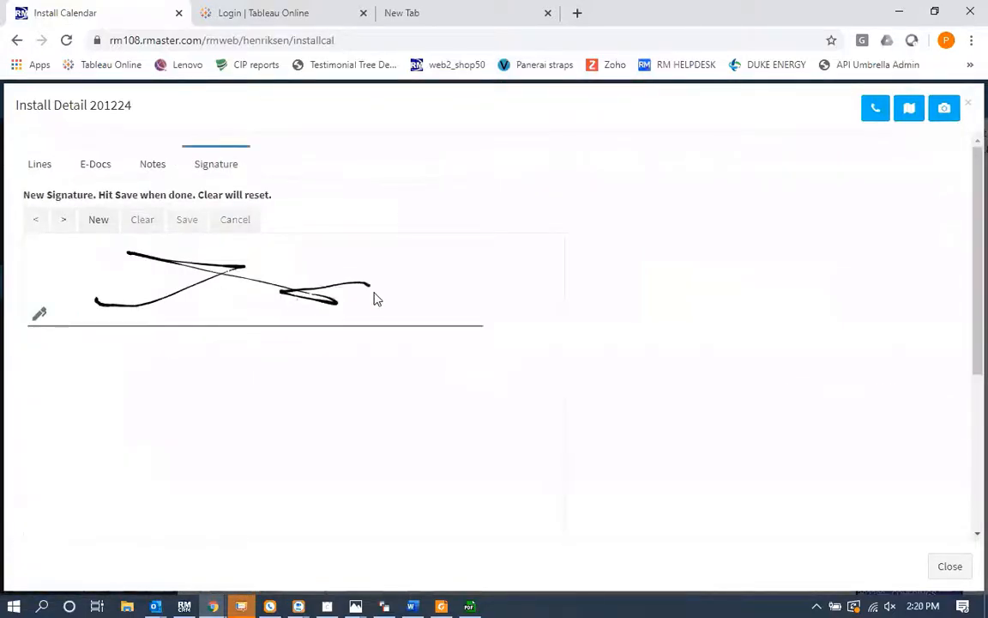
Step: Open the Invoice.png e-doc from the install detail, scroll through it, then close it and the install detail
left_click(96, 165)
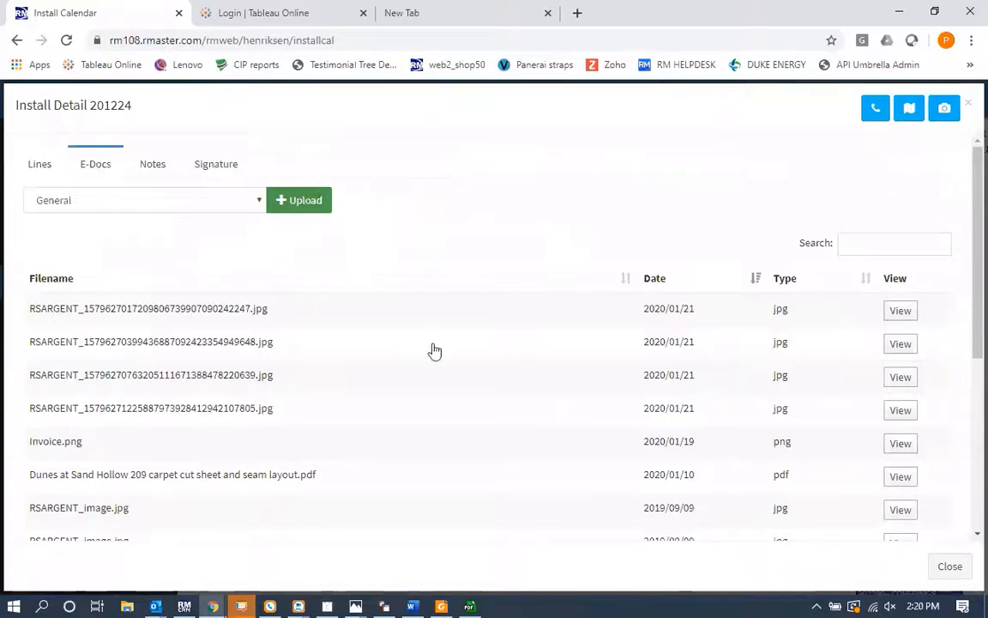
left_click(900, 444)
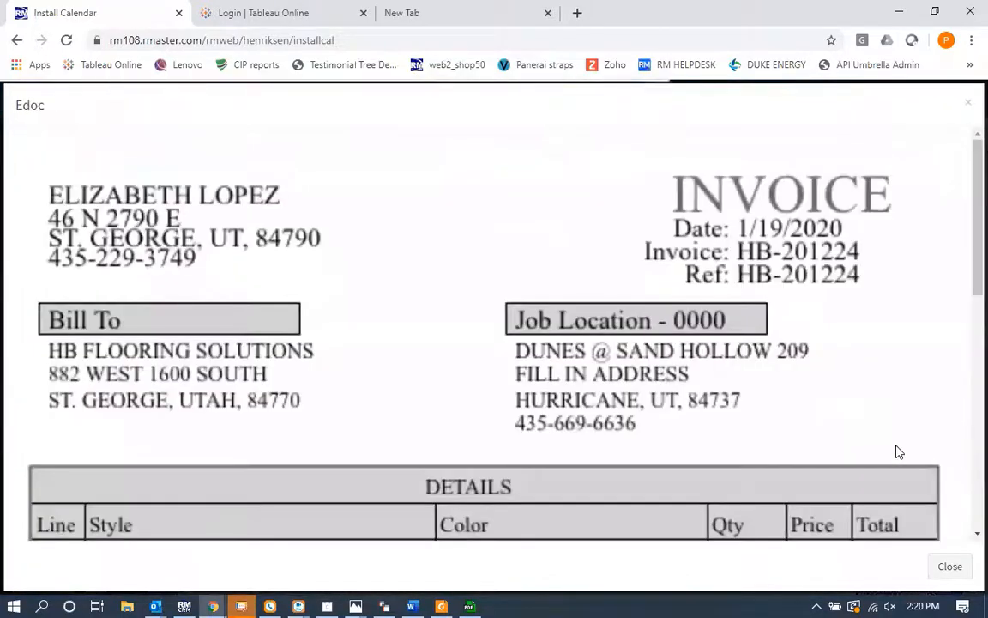
scroll(602, 343, "down", 4)
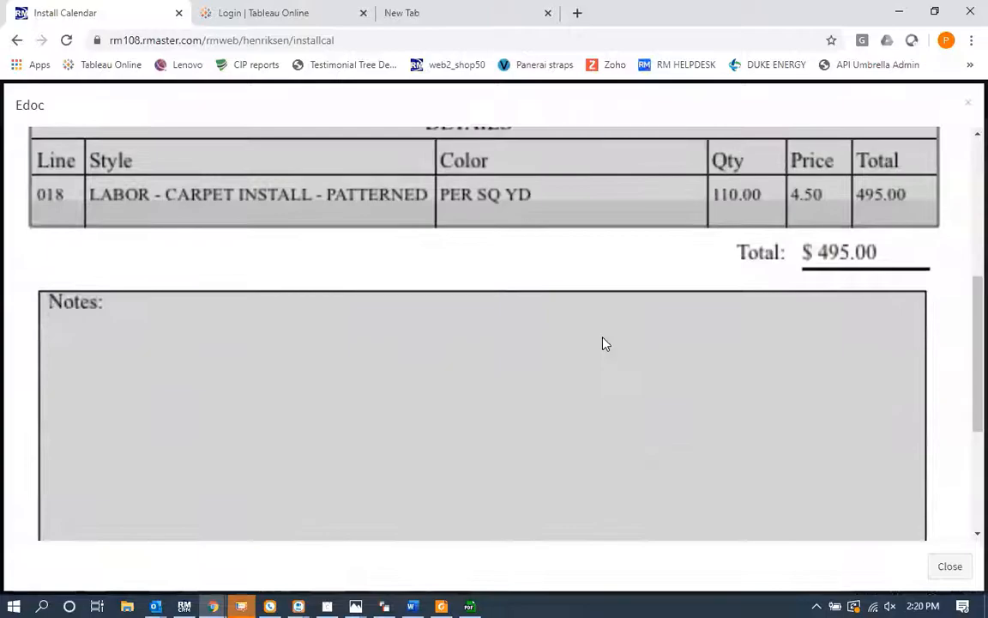
scroll(510, 297, "up", 1)
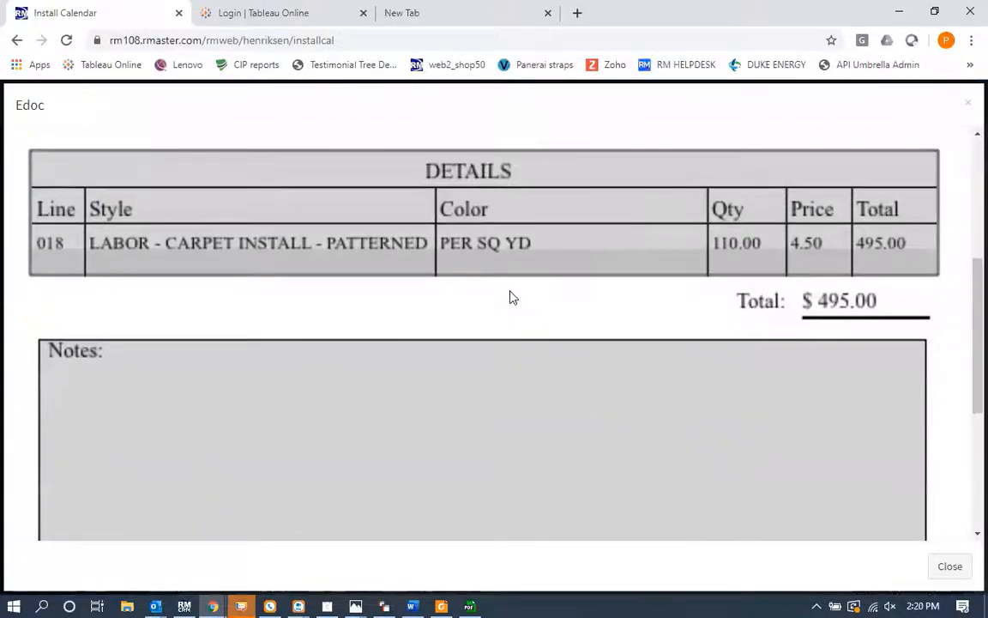
scroll(390, 409, "down", 2)
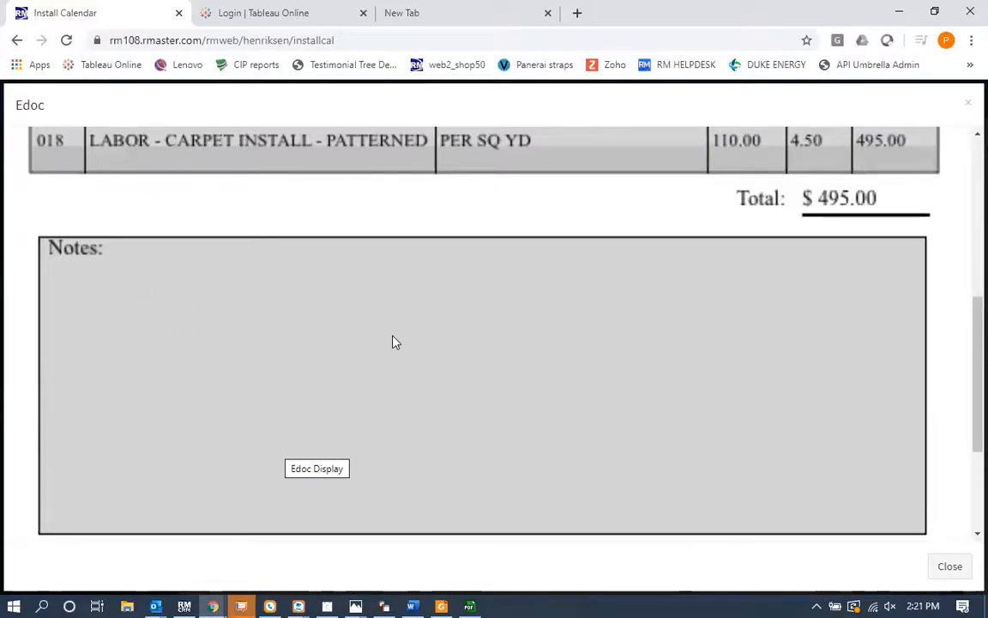
scroll(712, 265, "up", 8)
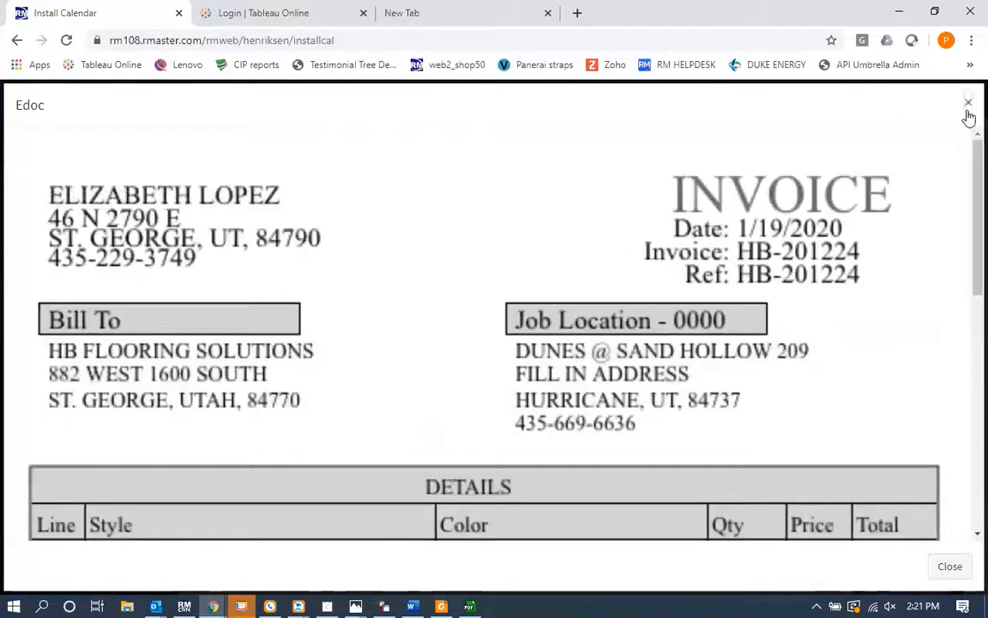
left_click(968, 110)
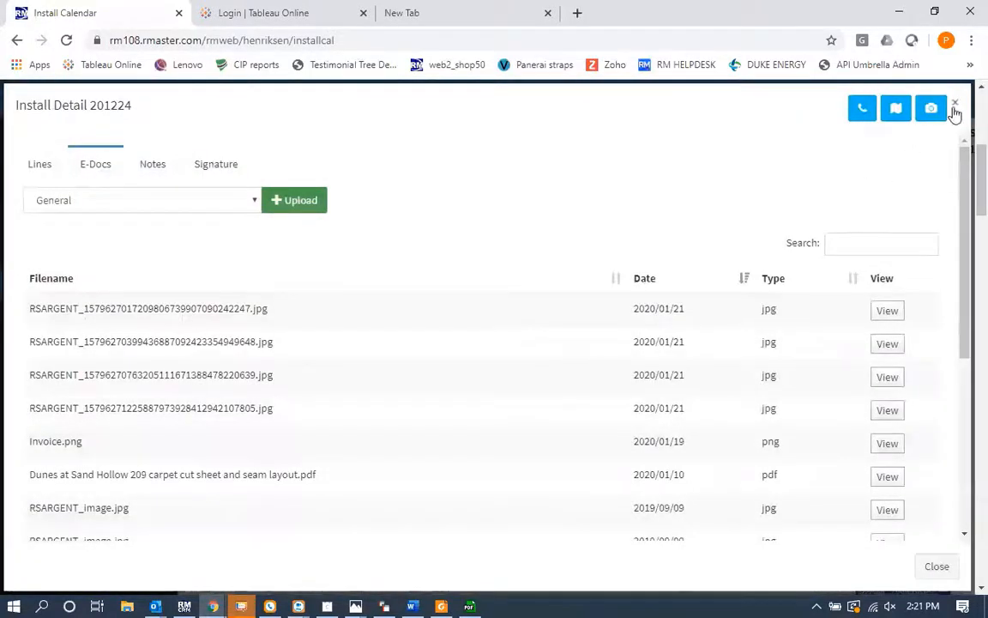
left_click(955, 108)
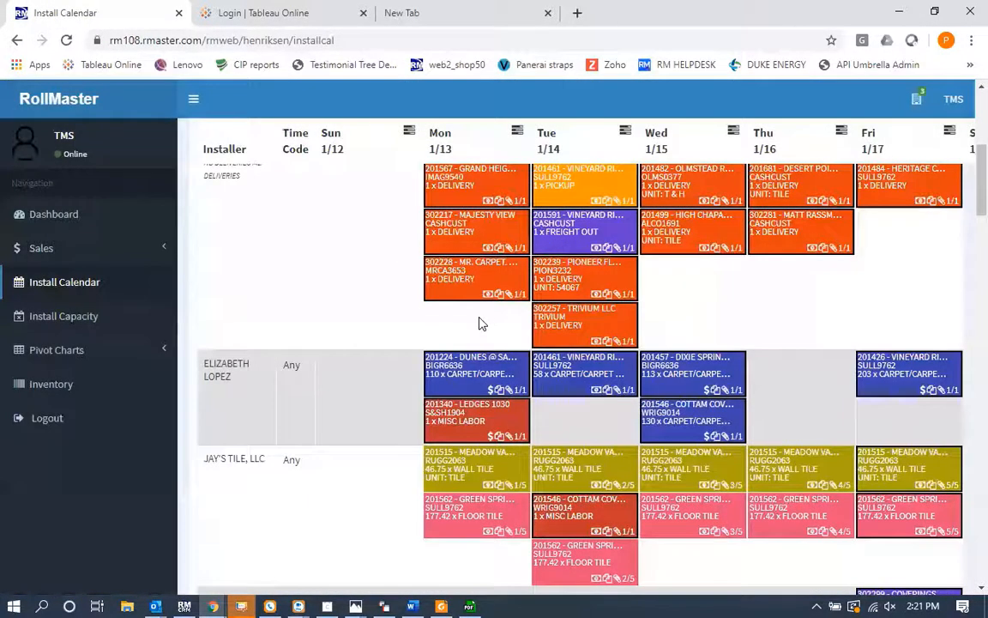
Step: Switch back to the Roll Master desktop app and exit the work order pick ticket screens
key("alt+Tab")
key("alt+Tab")
key("alt+Tab")
key("alt+Tab")
key("alt+Tab")
key("alt+Tab")
key("Escape")
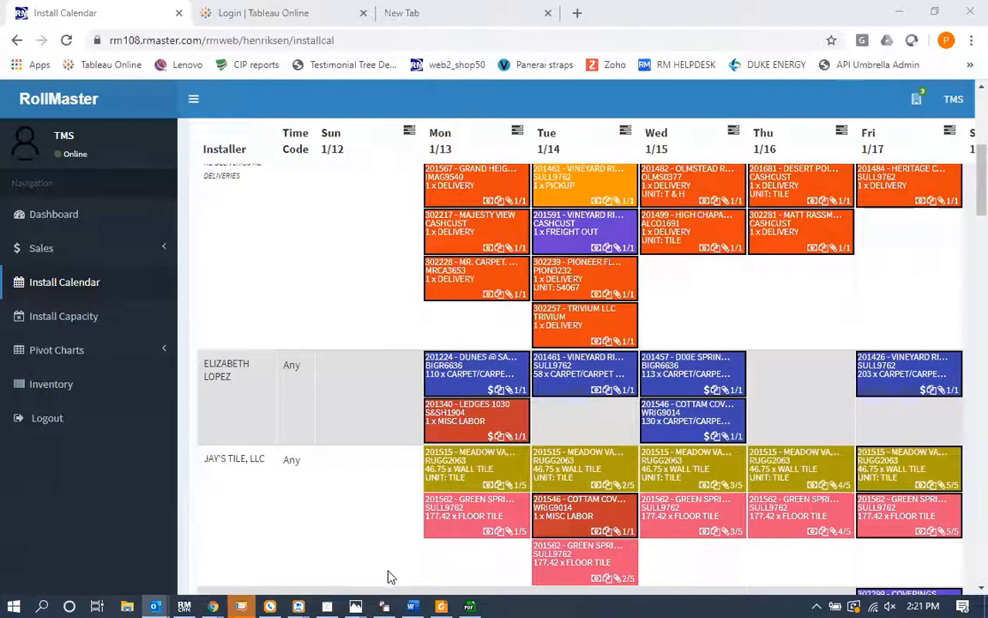
left_click(386, 605)
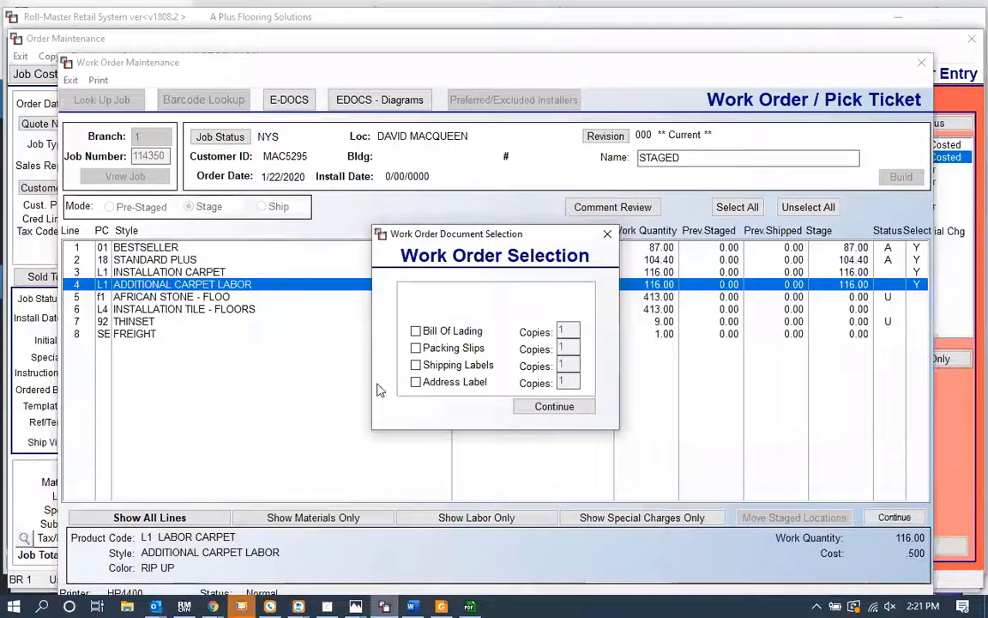
key("Return")
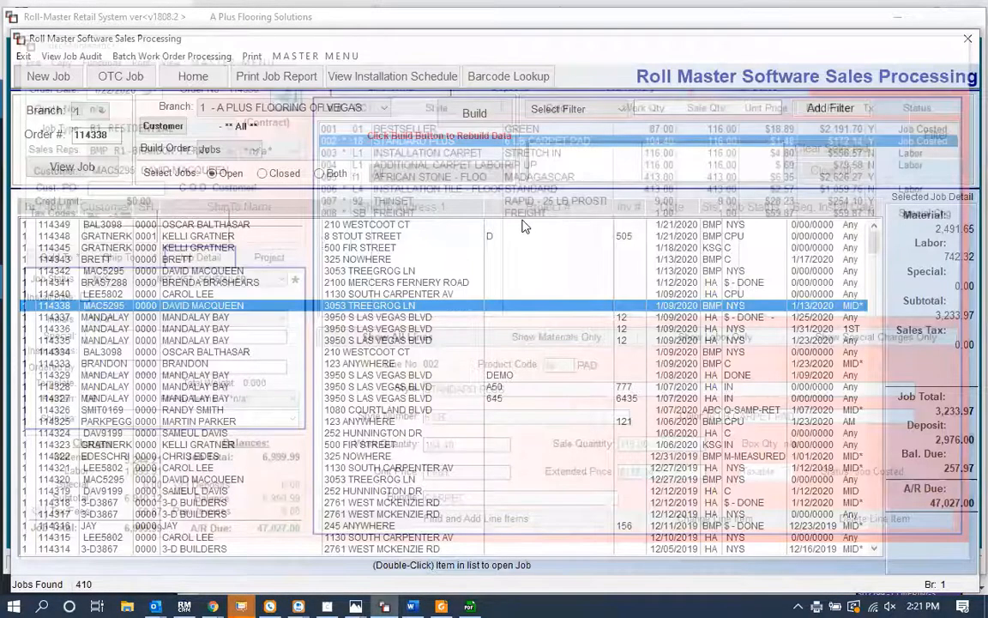
key("Escape")
Step: Open Sales Analysis on the HP4400 printer and set Selection Level 1 to Sales Person
left_click(610, 238)
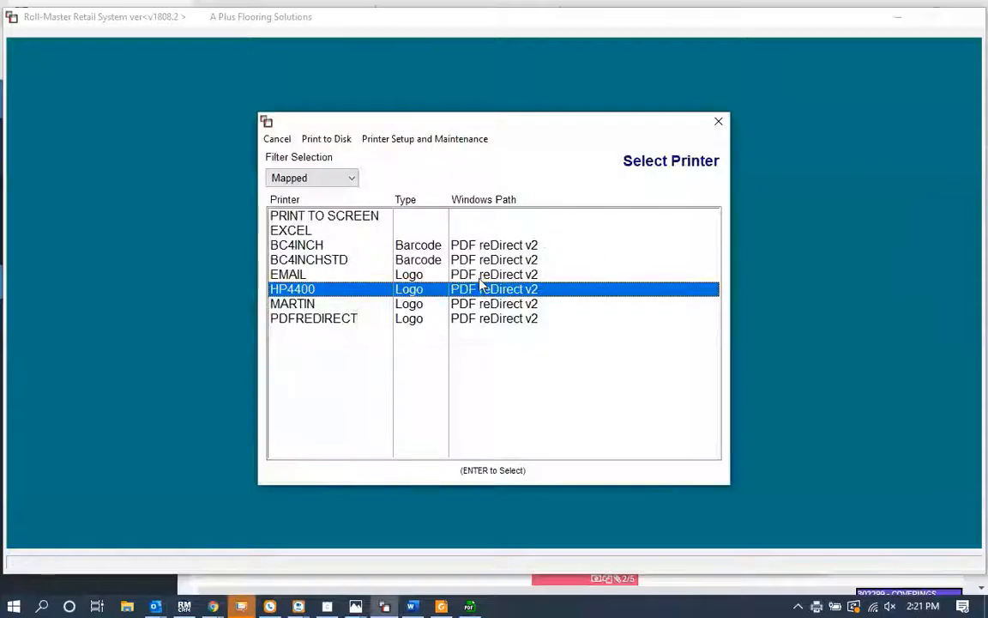
double_click(486, 290)
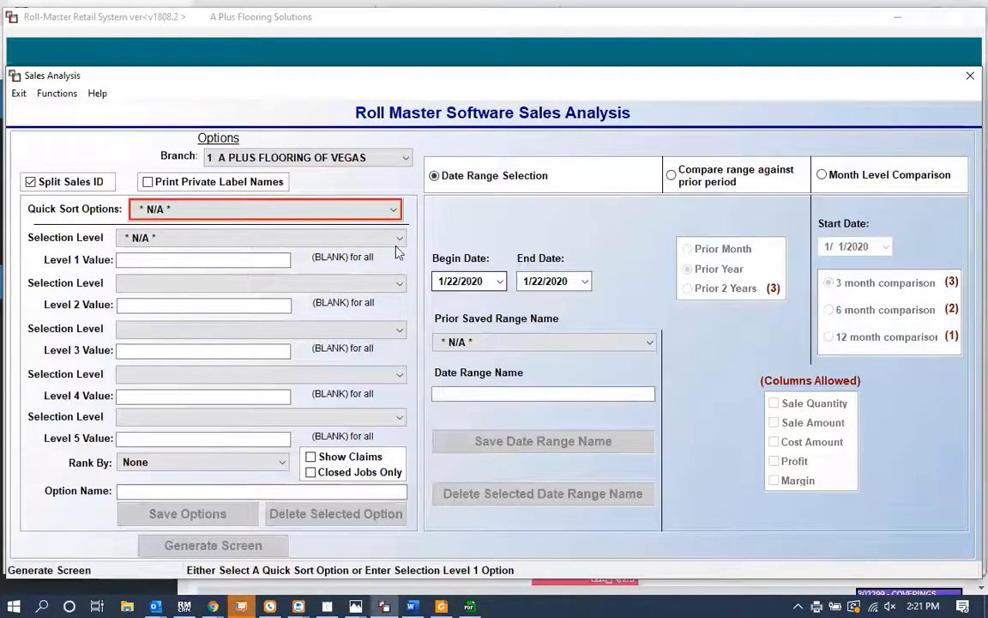
left_click(313, 236)
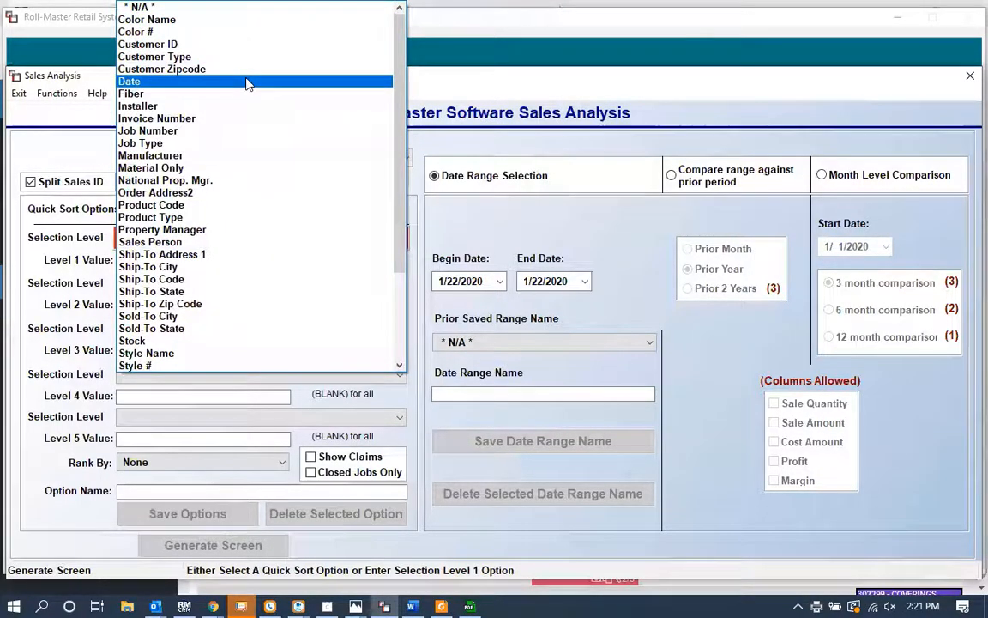
key("s")
key("Return")
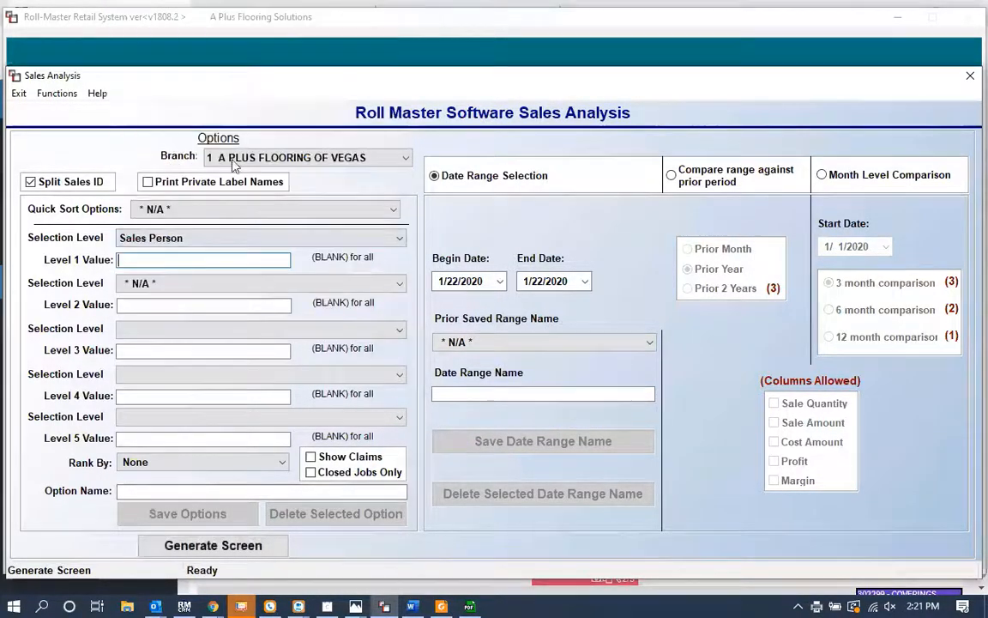
Step: Set Selection Level 2 to Customer ID and Selection Level 3 to Product Type
left_click(211, 284)
key("Down")
key("Down")
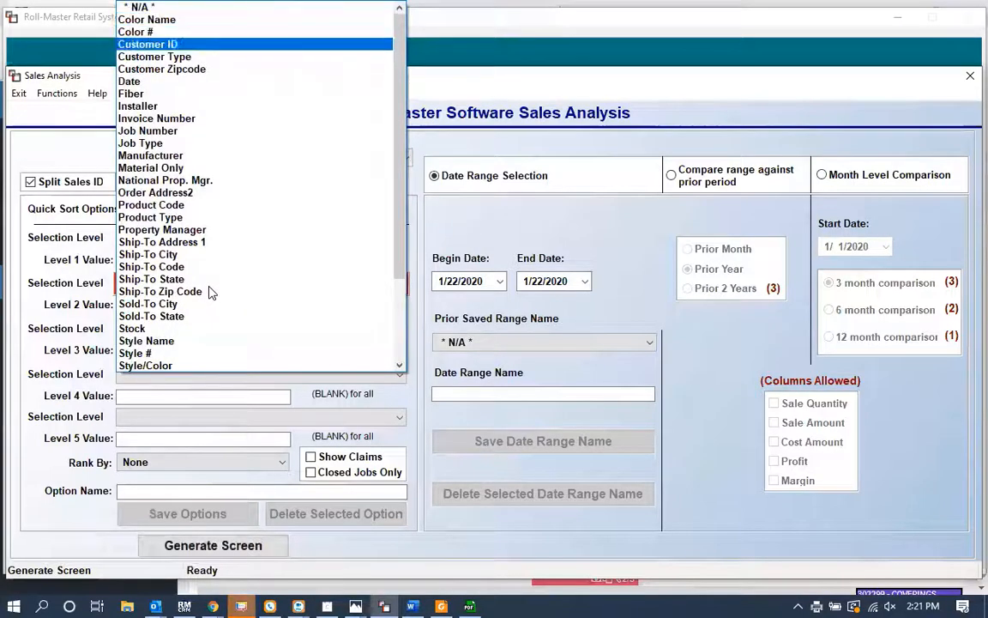
key("Return")
left_click(275, 330)
key("p")
key("p")
key("p")
key("p")
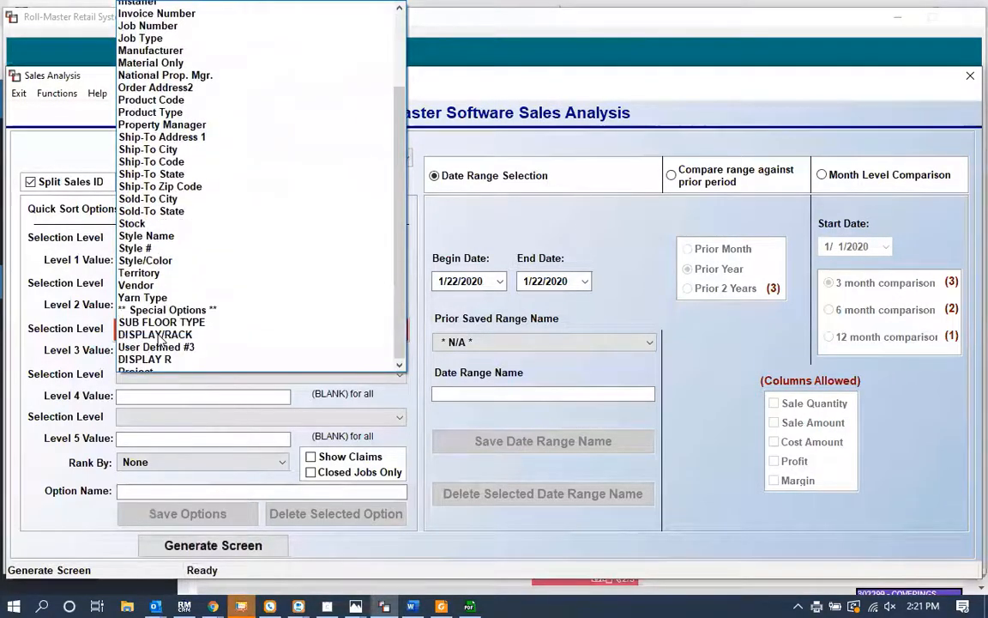
key("p")
key("p")
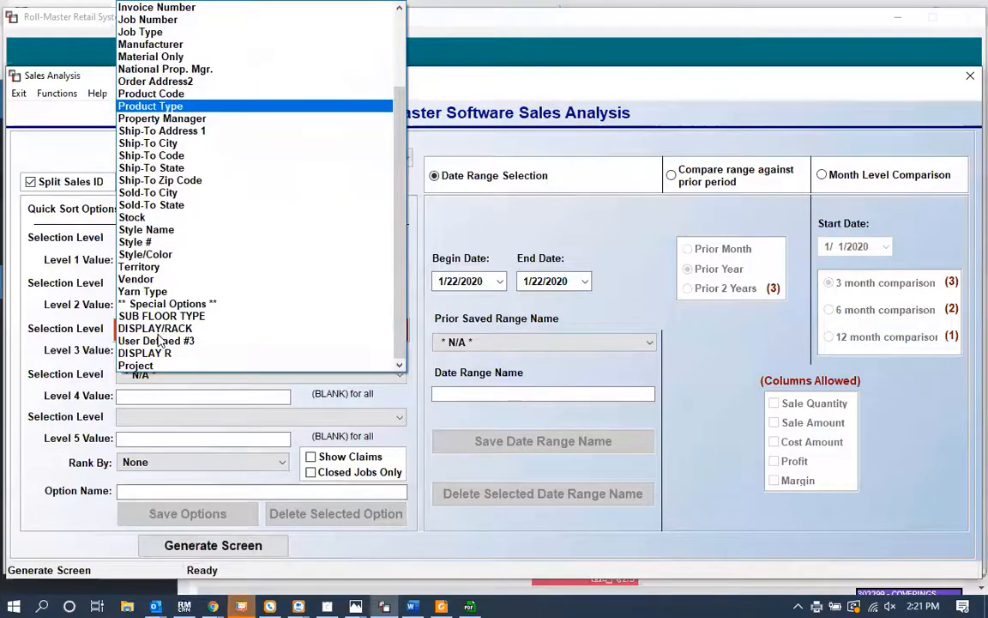
key("Return")
Step: Set the sales analysis begin date to 1/1/2011
left_click(451, 283)
type("1")
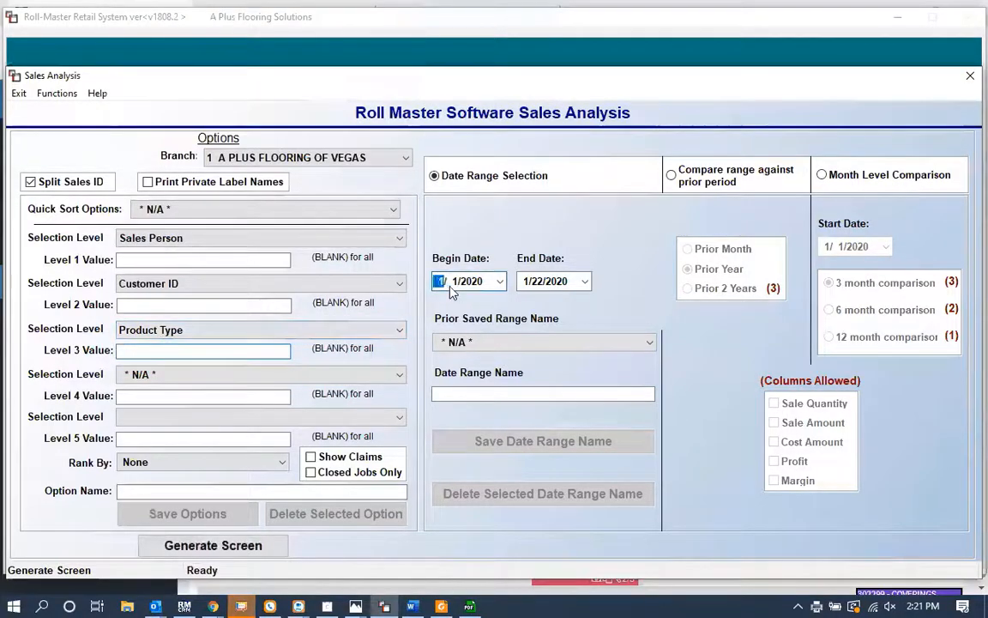
key("Right")
type("2015")
key("Down")
key("Down")
key("Up")
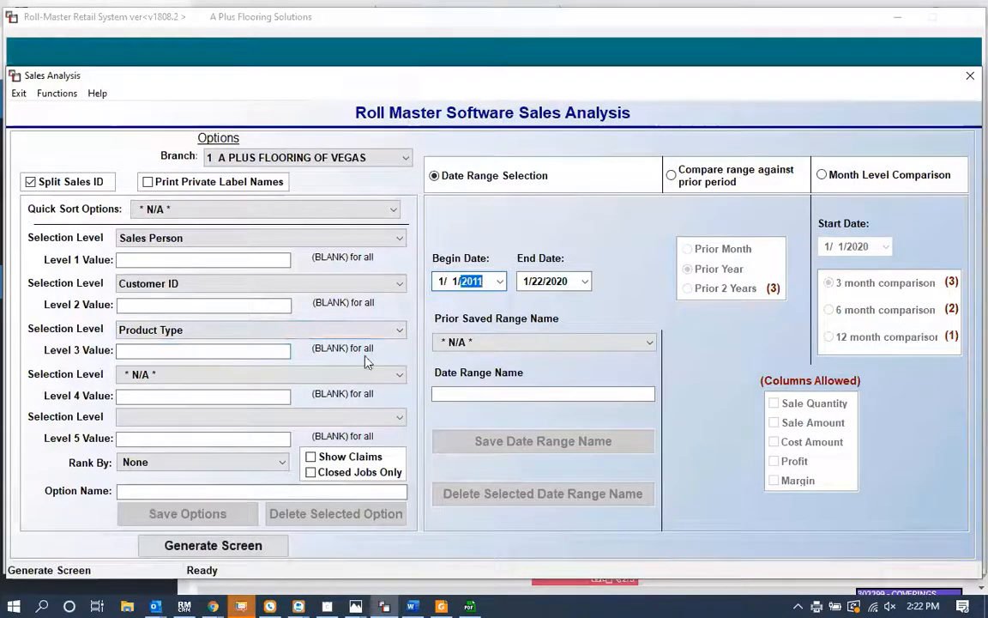
Step: Rank by Sales and generate the sales analysis results screen
left_click(190, 463)
left_click(172, 490)
left_click(206, 546)
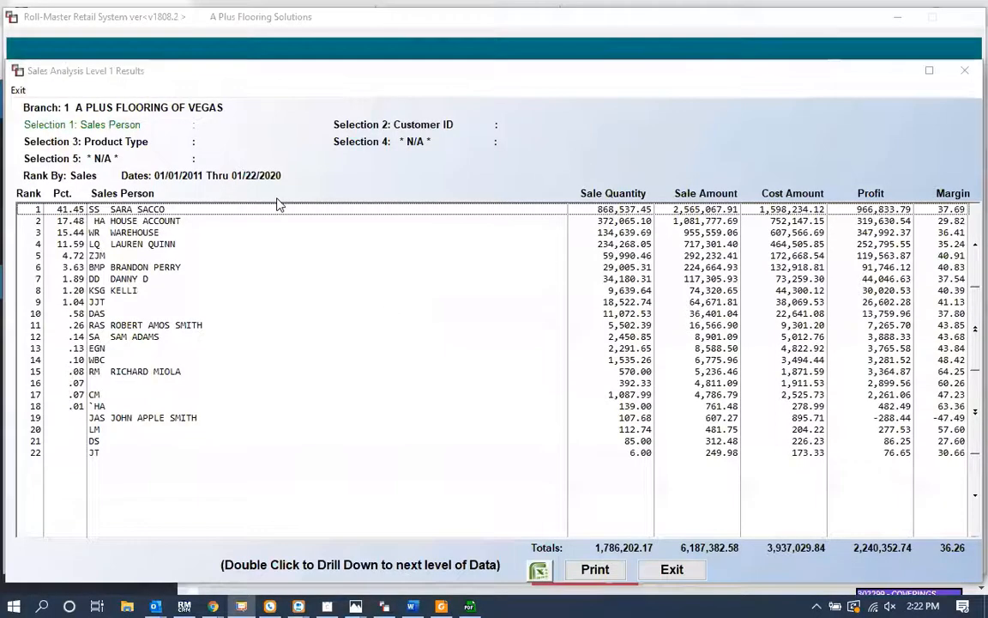
Step: Drill down from the top-ranked sales person to their top customer's product types, then back out to level 1
left_click(172, 210)
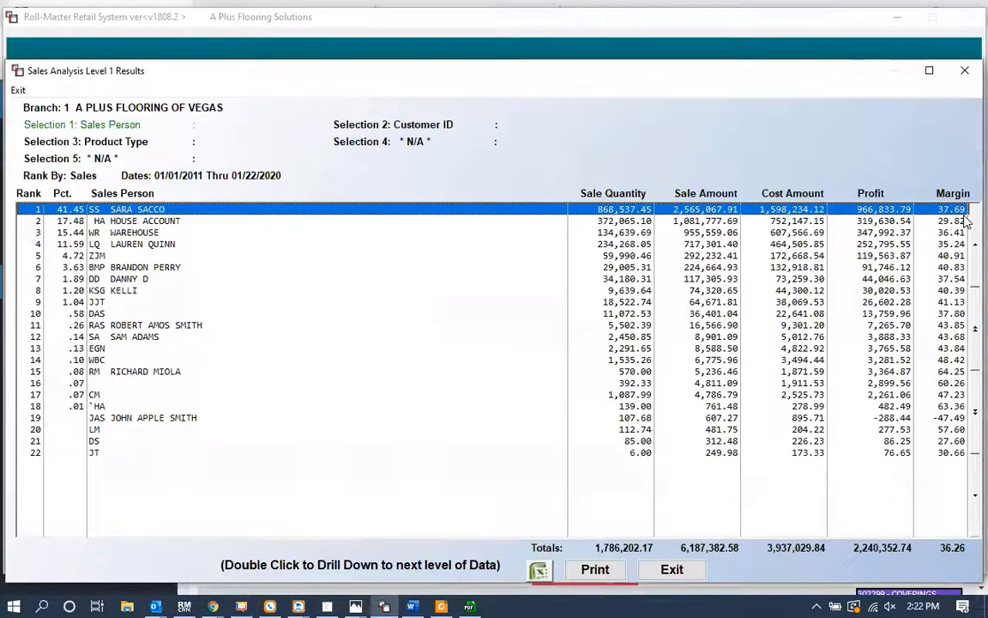
double_click(698, 211)
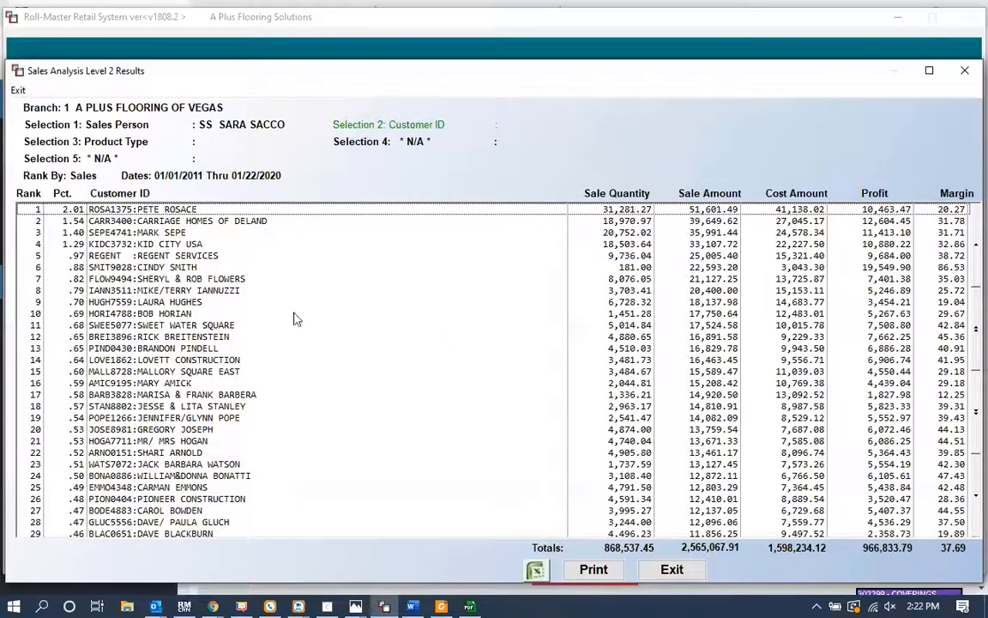
left_click_drag(955, 212, 933, 273)
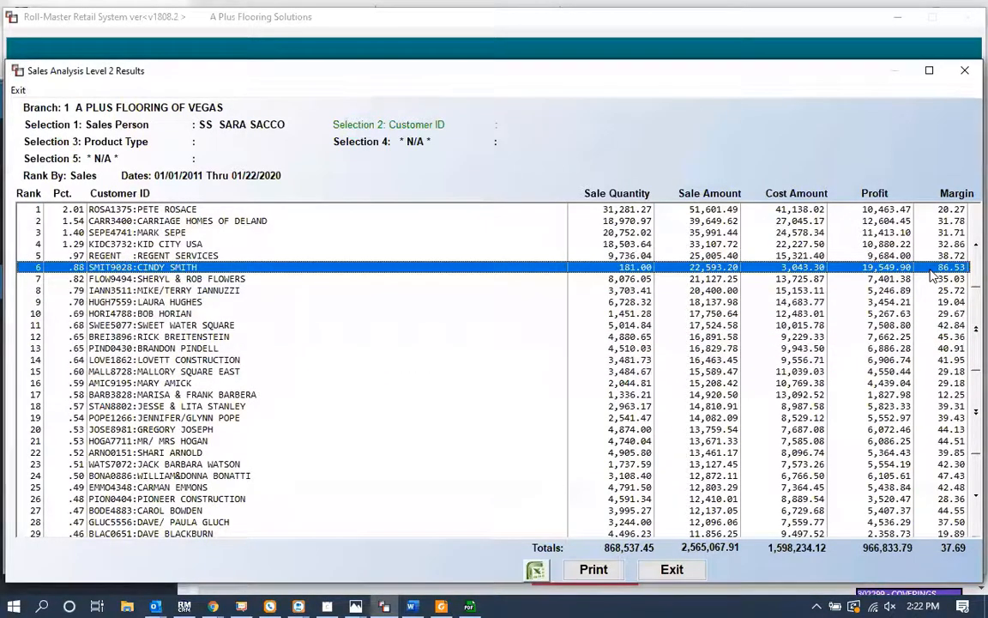
double_click(743, 211)
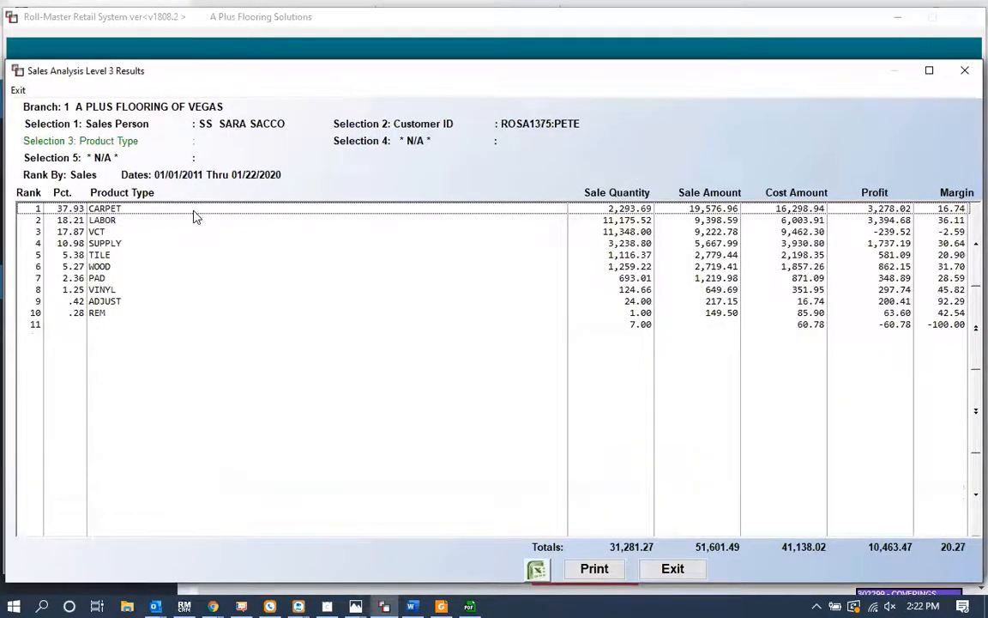
key("Escape")
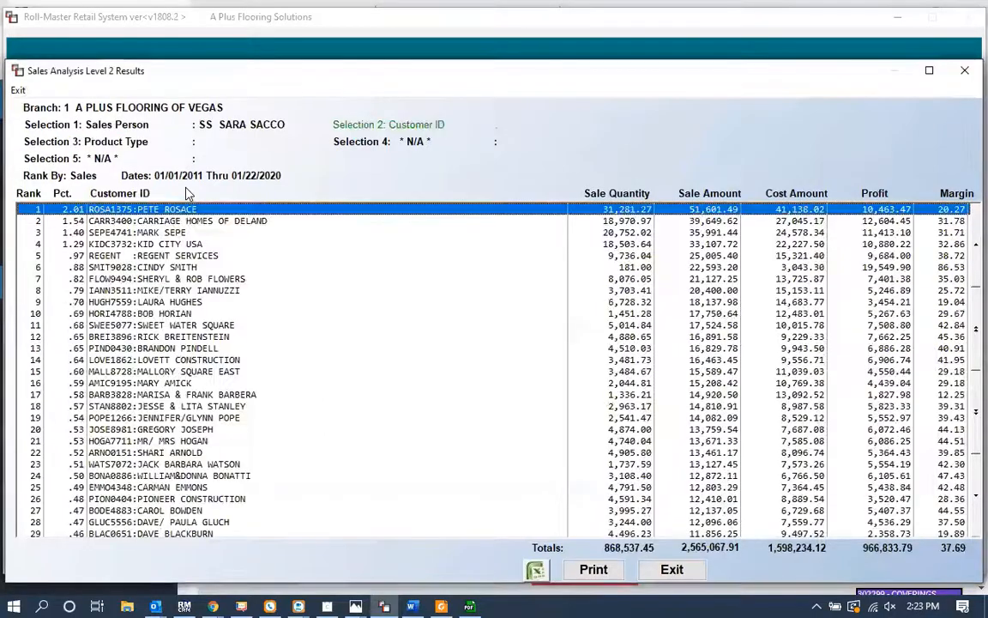
key("Escape")
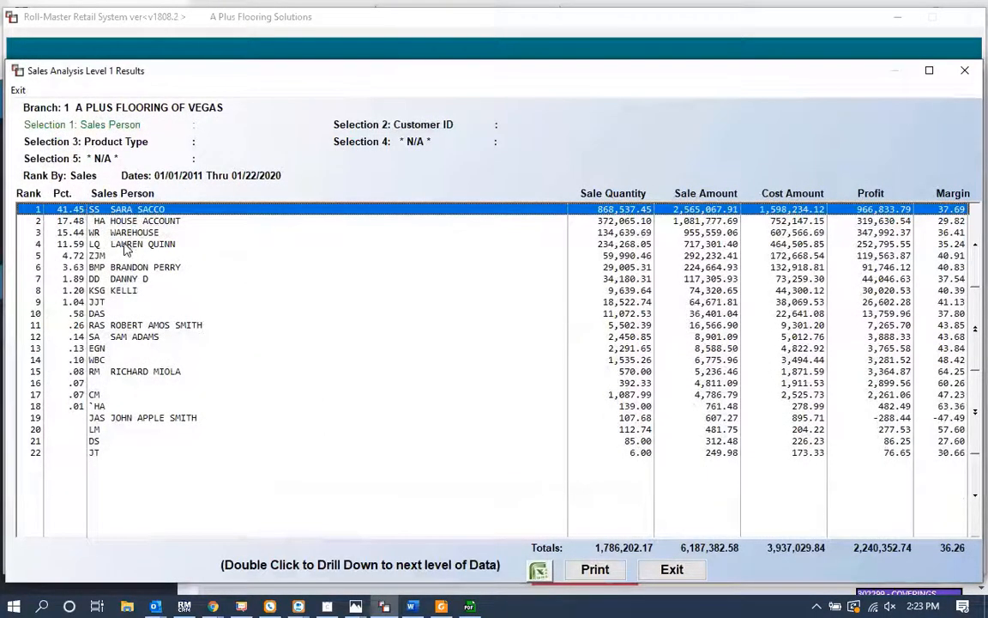
Step: Drill into the fourth-ranked sales person's top customer by product type, then return to level 1
double_click(126, 247)
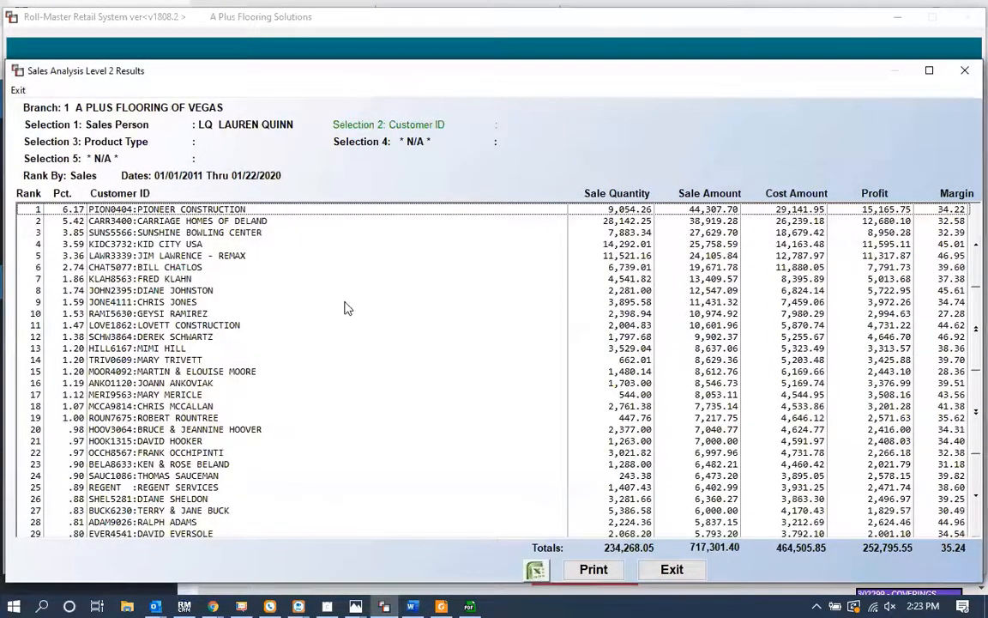
double_click(200, 209)
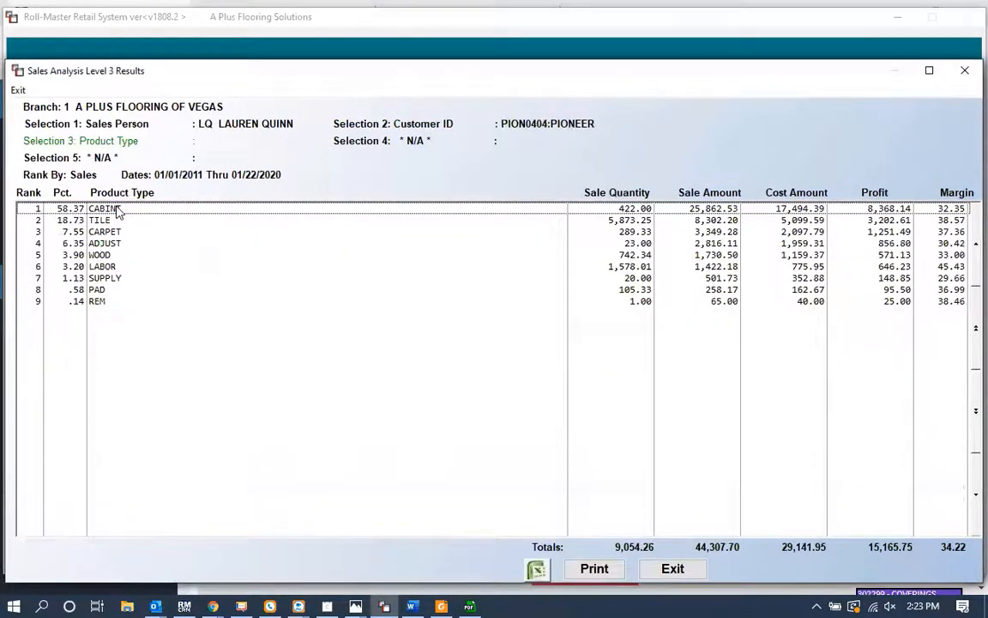
key("Escape")
key("Escape")
key("Escape")
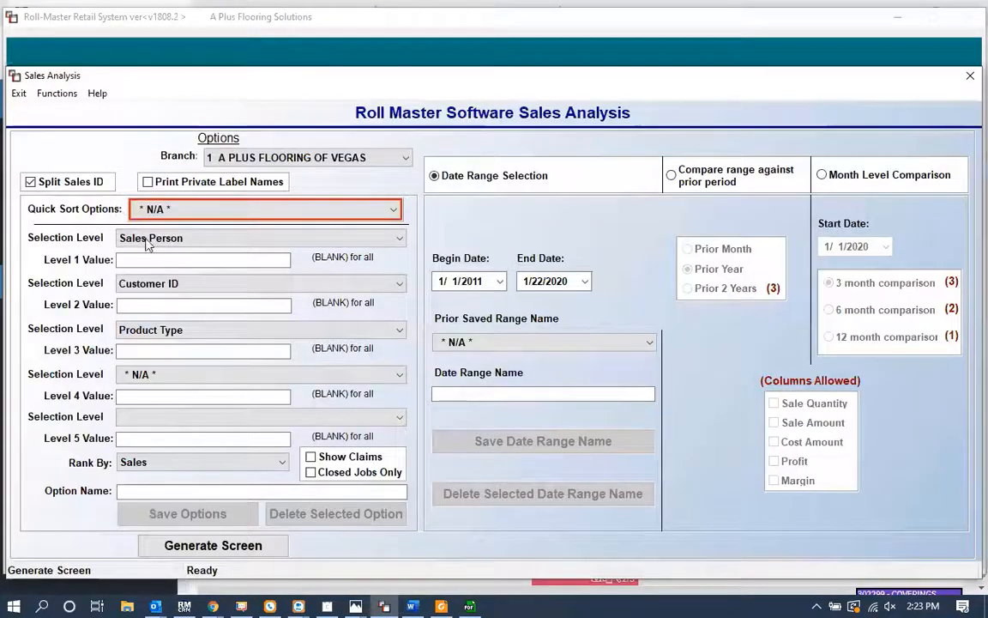
Step: Set sales analysis selection level 1 to Product Type and selection level 2 to Vendor
left_click(167, 242)
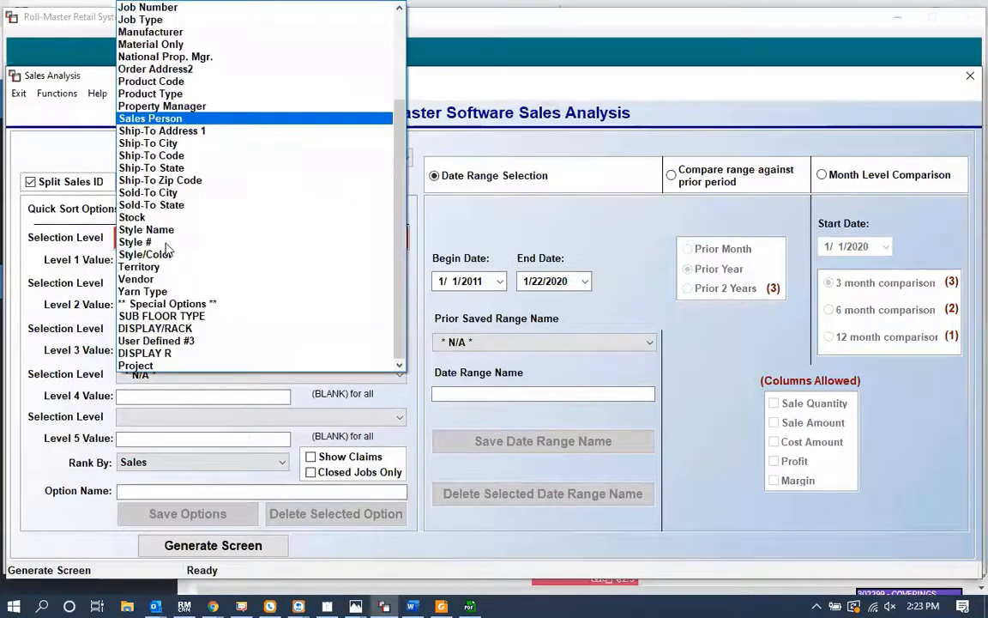
key("p")
key("p")
key("p")
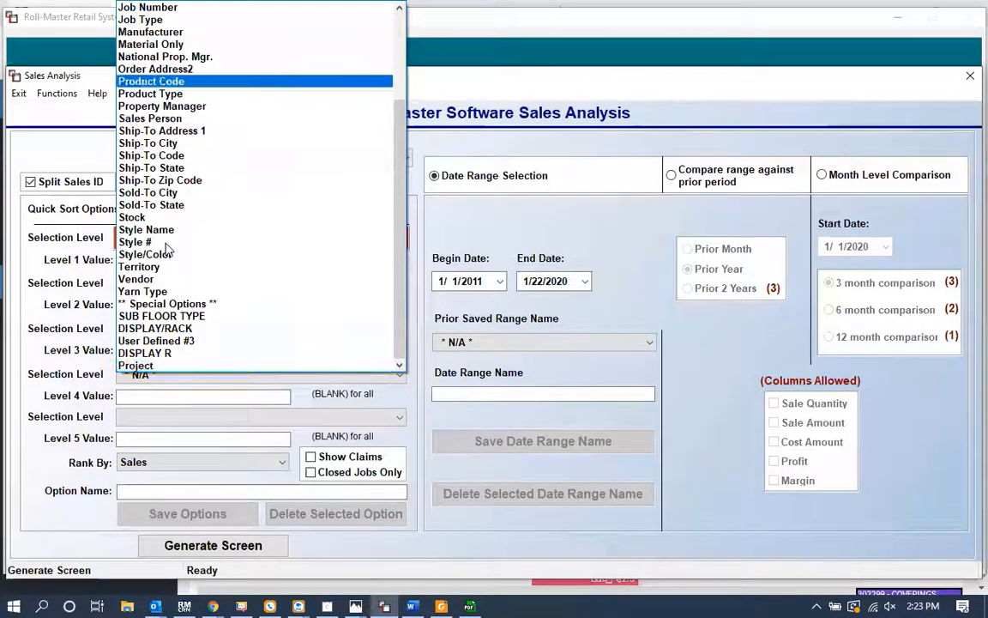
key("Return")
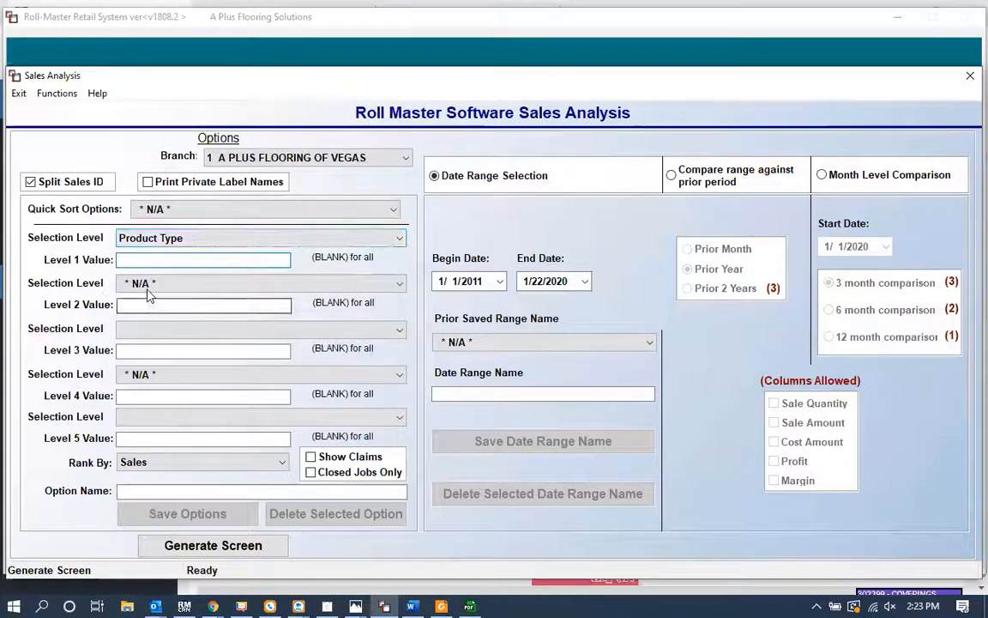
left_click(149, 292)
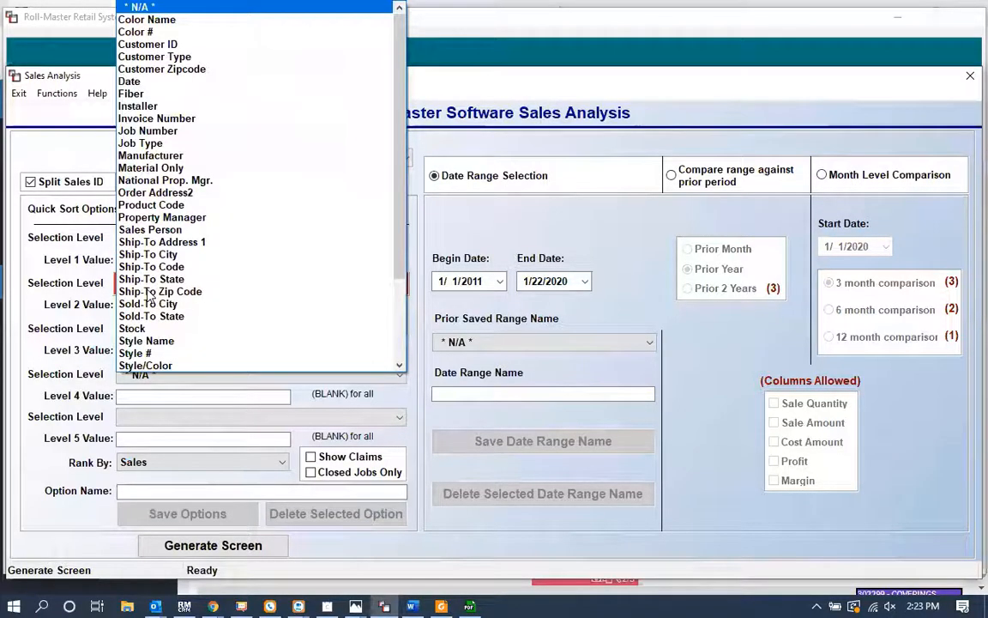
key("v")
key("Return")
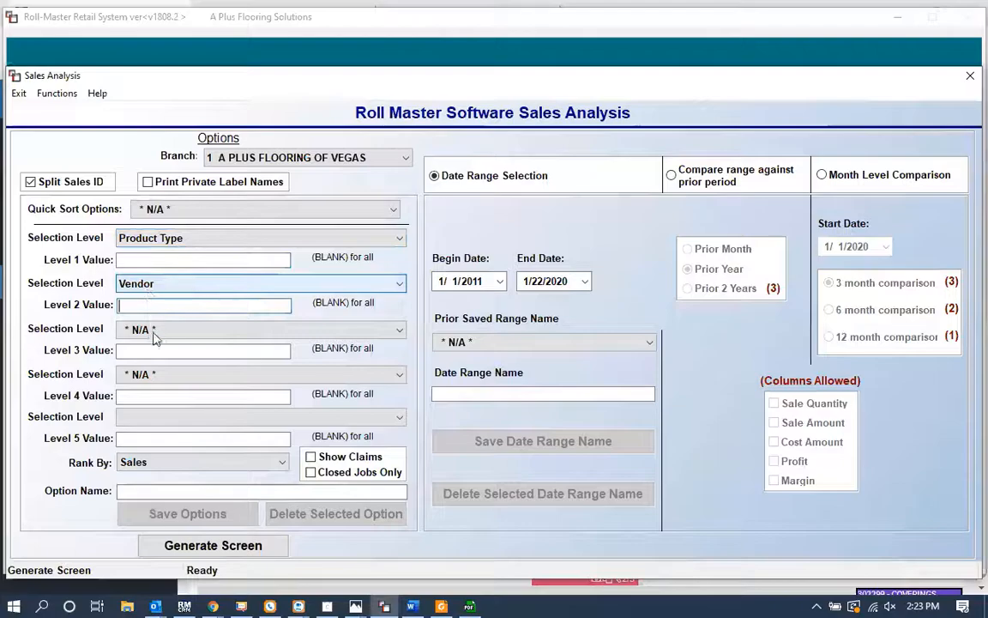
Step: Set selection level 3 to Style/Color and generate the sales analysis results screen
left_click(155, 331)
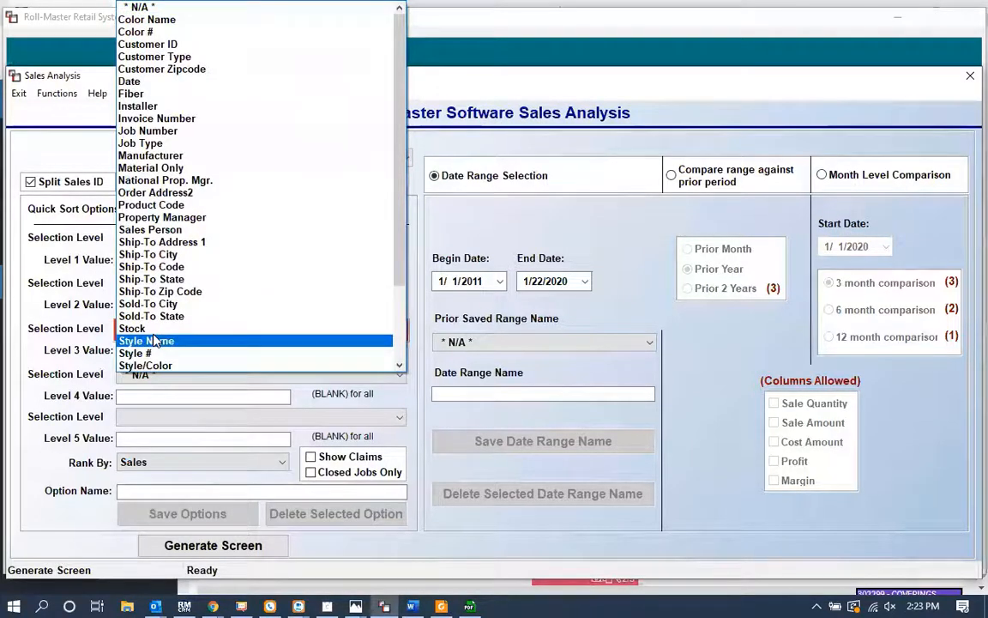
left_click(155, 366)
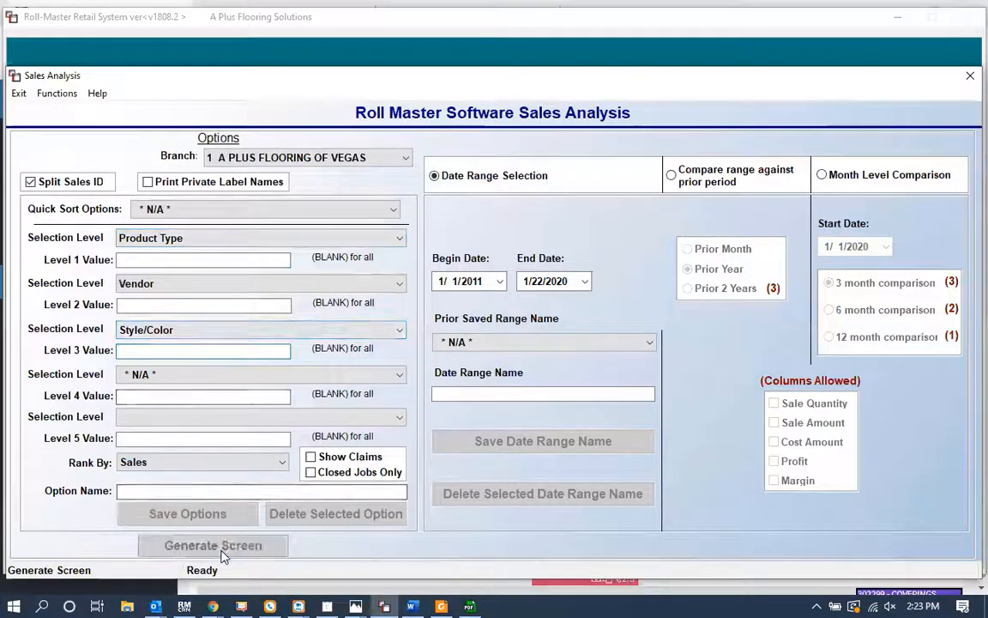
left_click(222, 550)
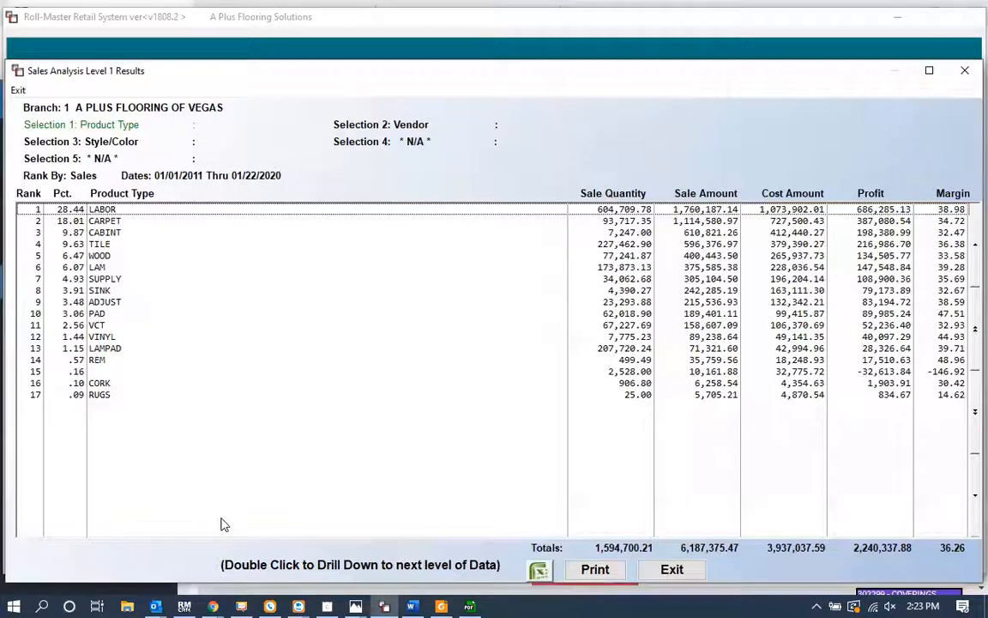
Step: Browse the product type rows and drill down into Carpet to see its vendors
left_click(105, 211)
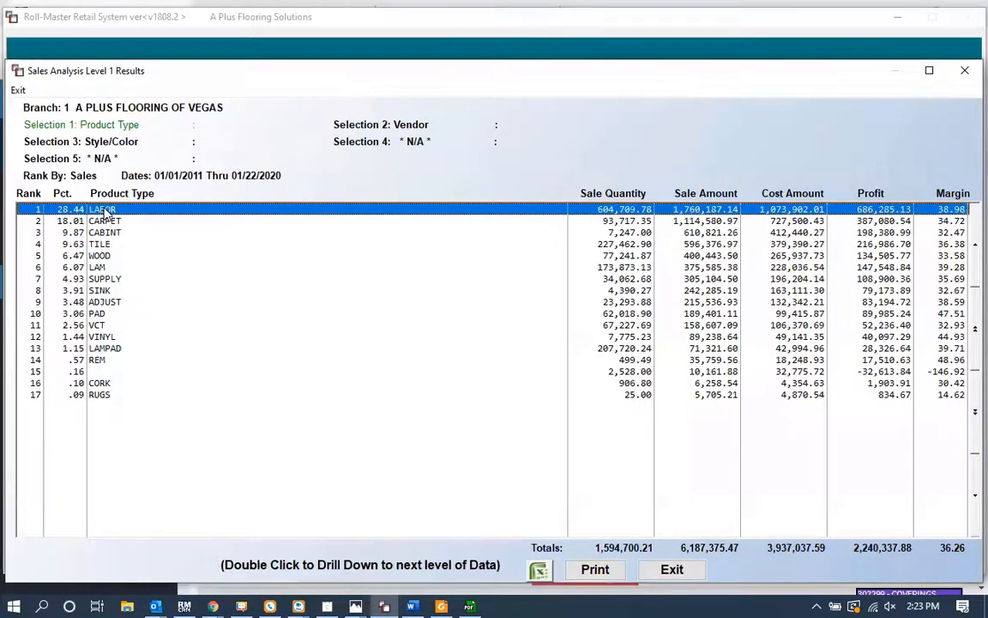
left_click(108, 221)
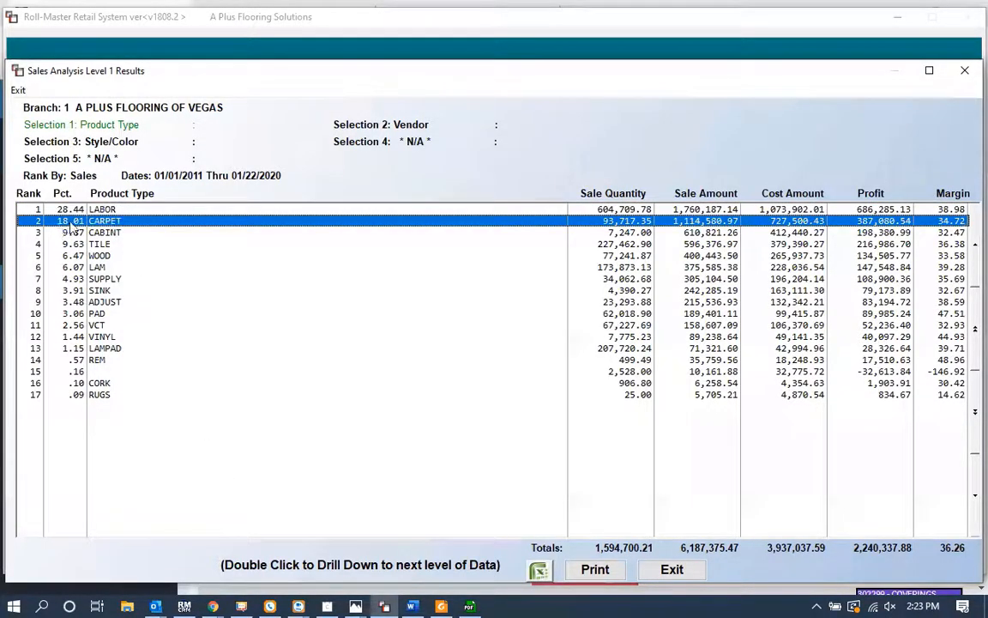
left_click(952, 235)
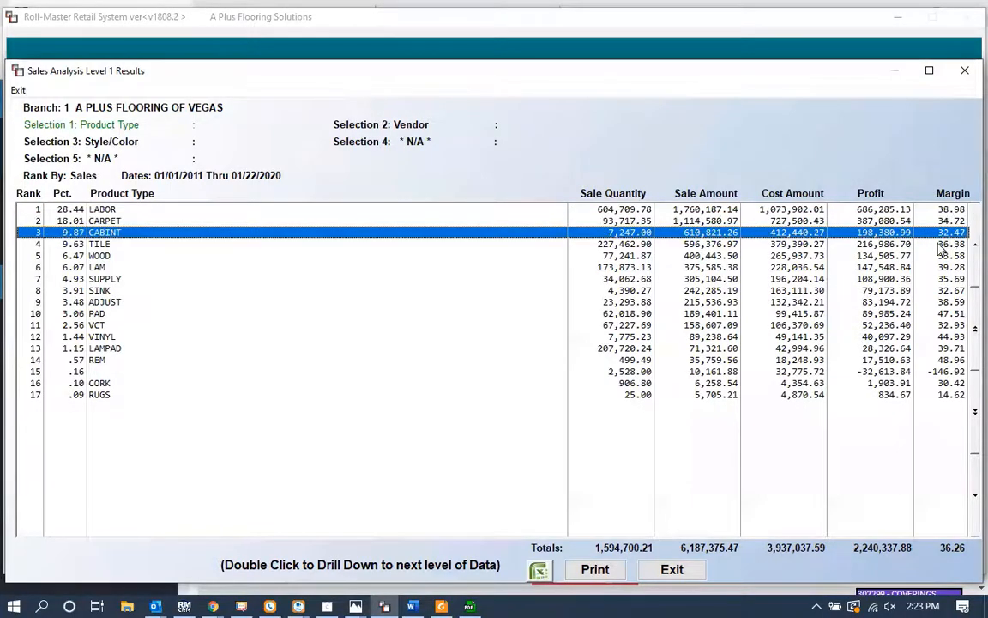
left_click(952, 245)
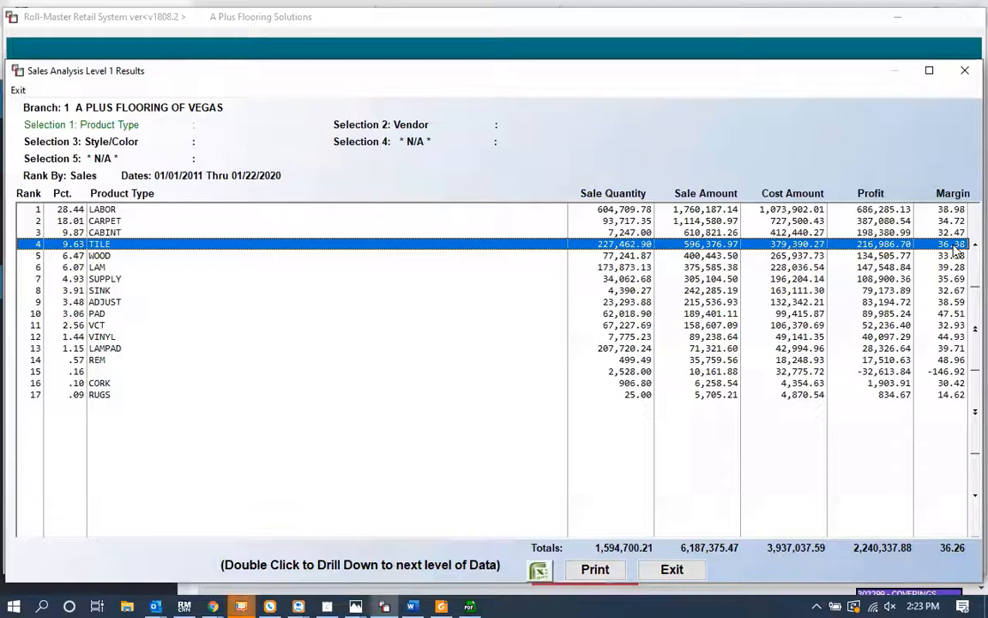
left_click(943, 222)
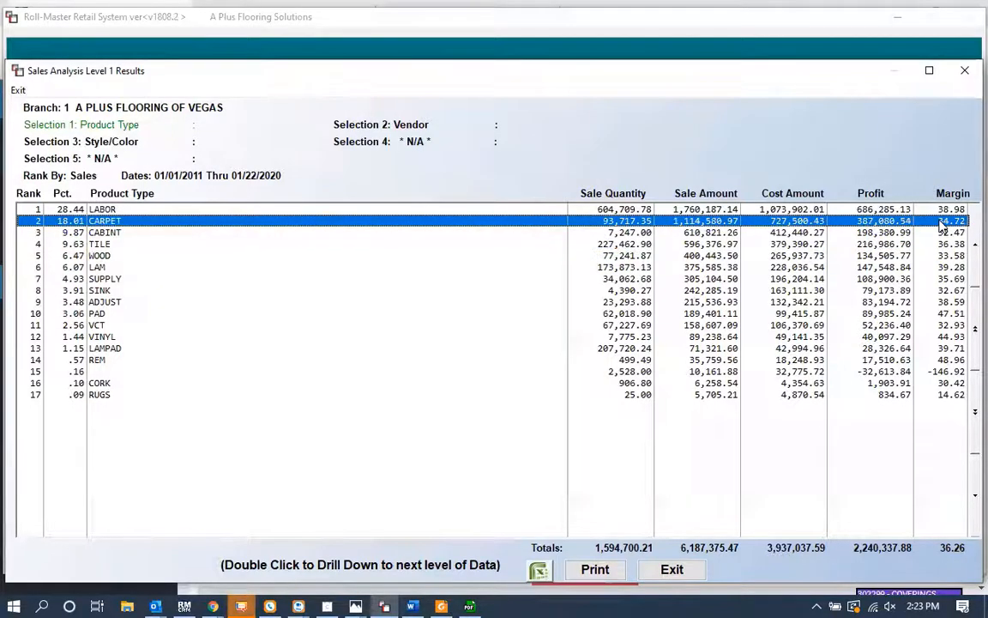
double_click(943, 222)
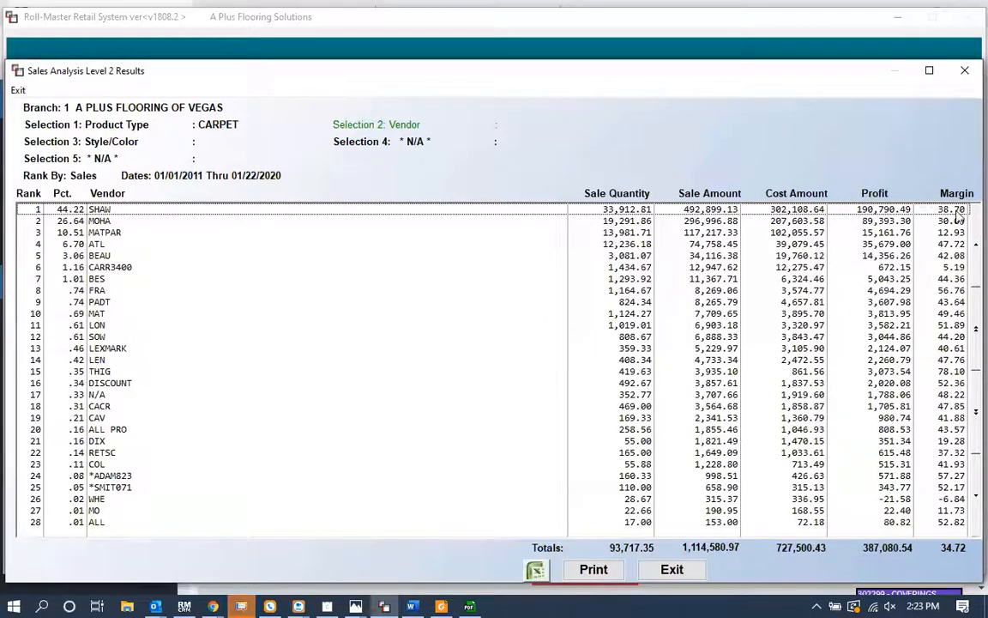
Step: Drill into the SHAW vendor's carpet styles and colors, then back out to level 1
left_click_drag(933, 208, 965, 240)
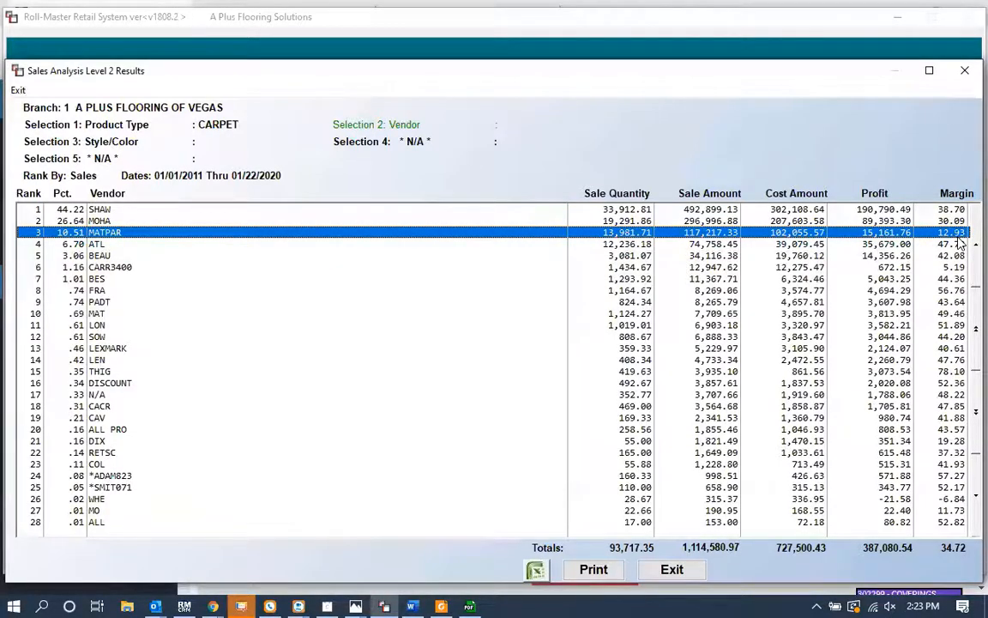
left_click(373, 210)
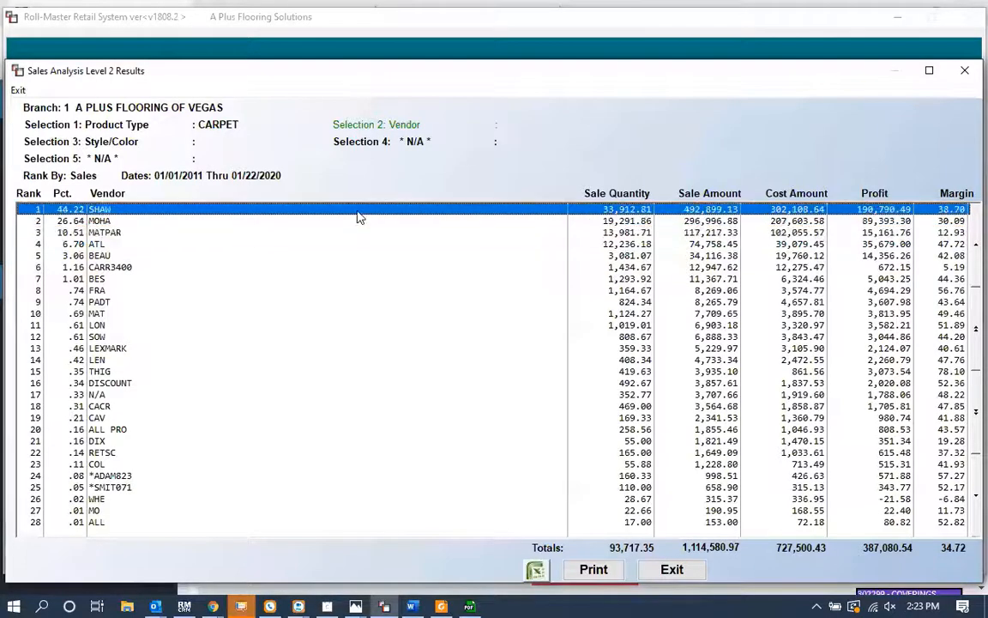
double_click(381, 216)
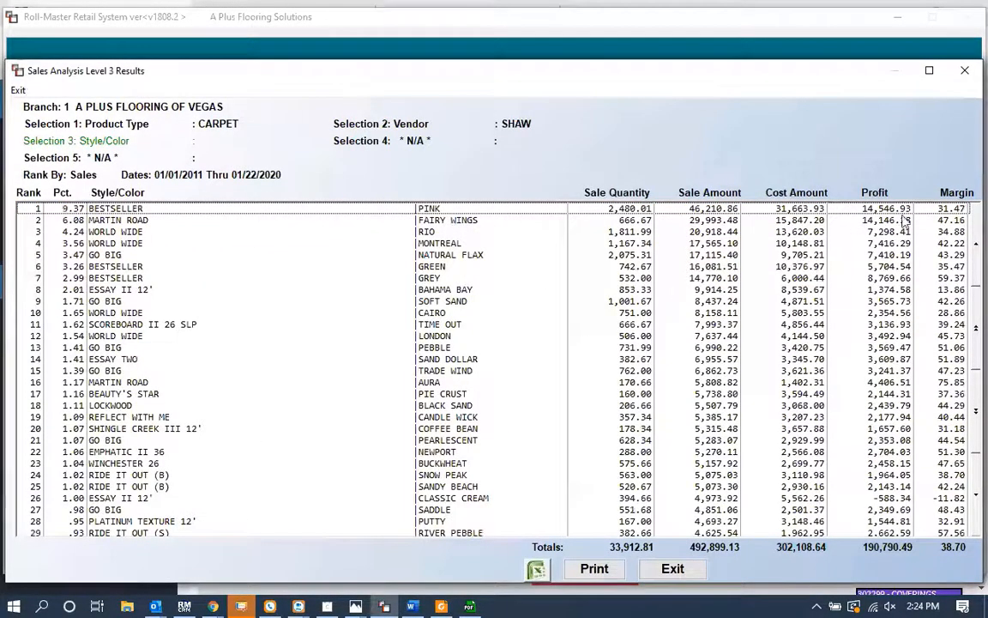
left_click(942, 292)
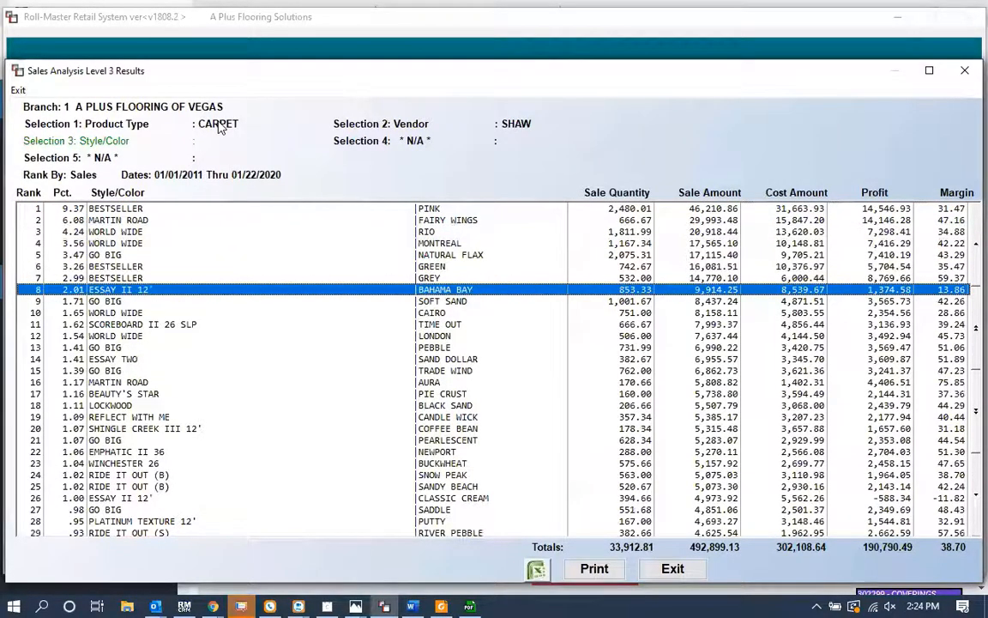
key("Escape")
key("Escape")
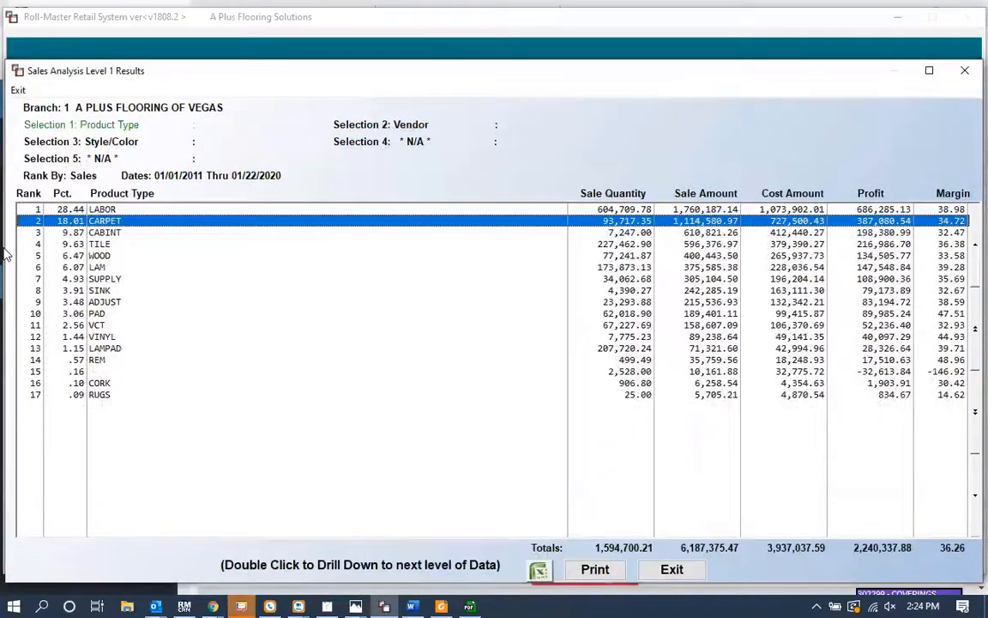
Step: Drill into Tile vendors and then MOHA's styles and colors, and exit back to the analysis options
double_click(101, 243)
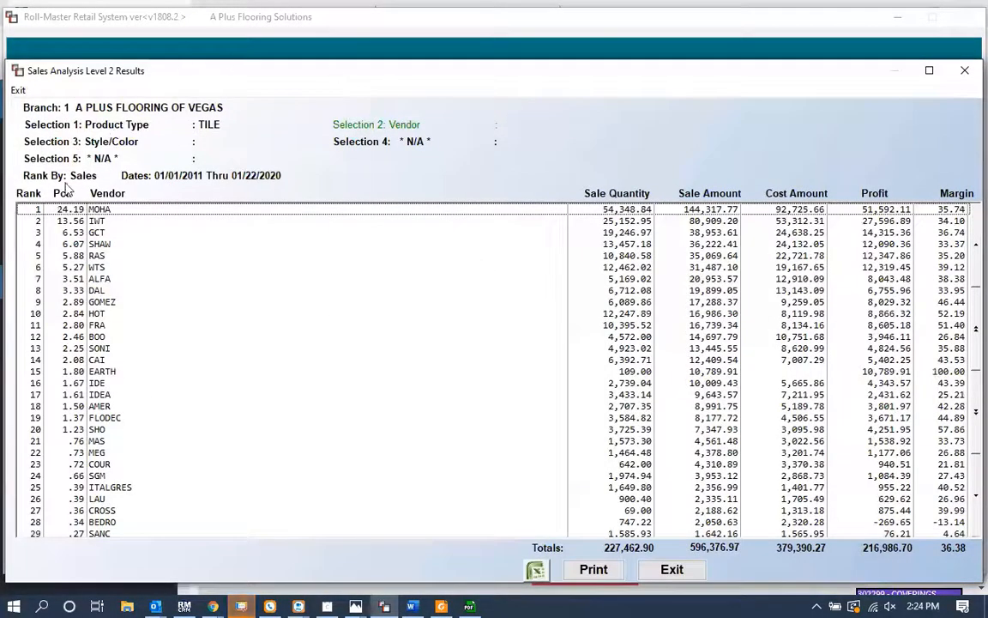
left_click(948, 211)
left_click_drag(946, 211, 925, 213)
double_click(925, 215)
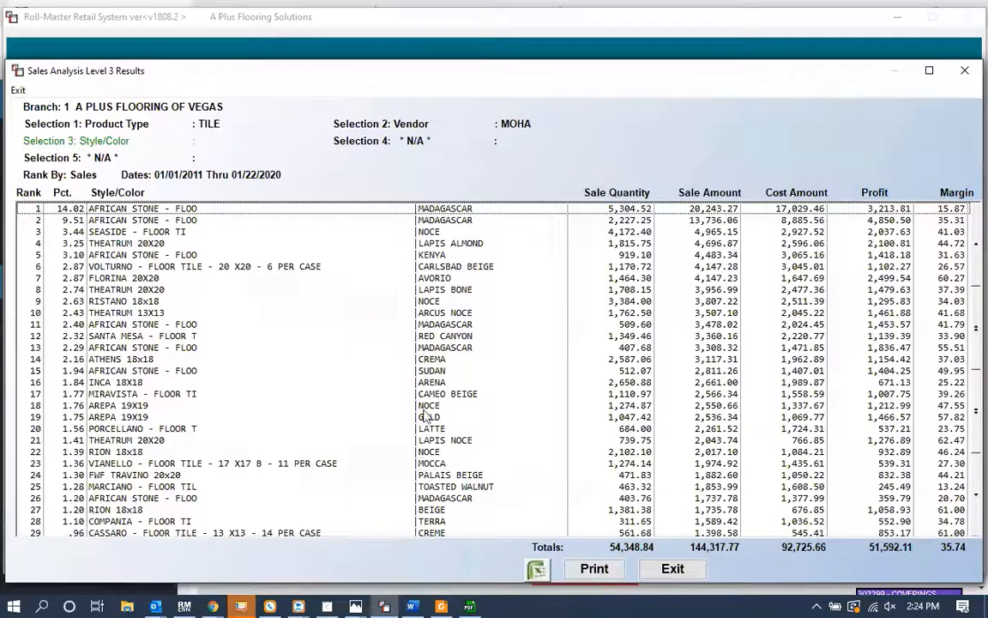
left_click(269, 312)
key("Escape")
key("Escape")
key("Escape")
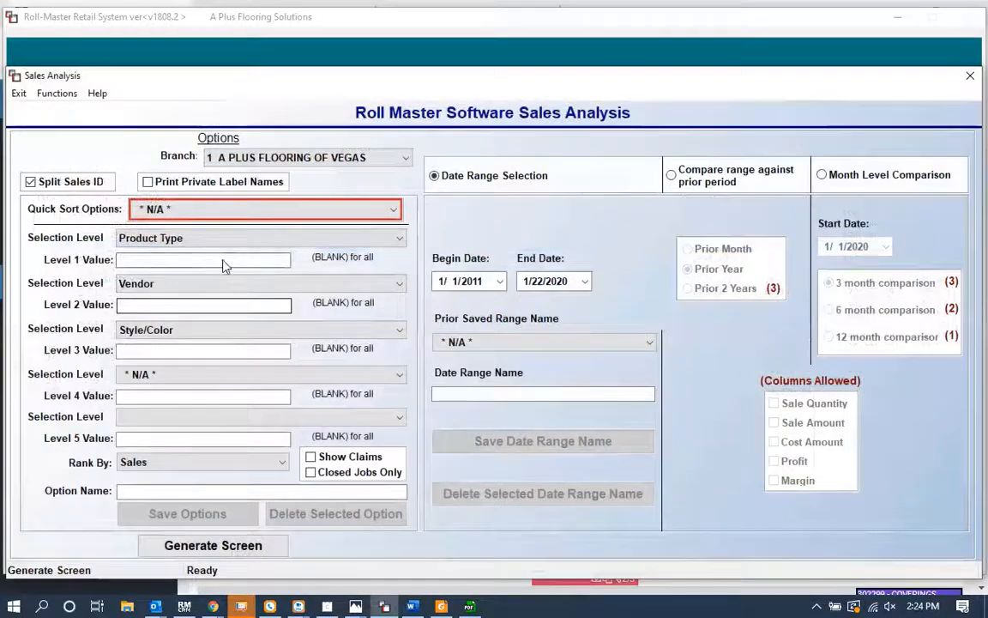
left_click(208, 239)
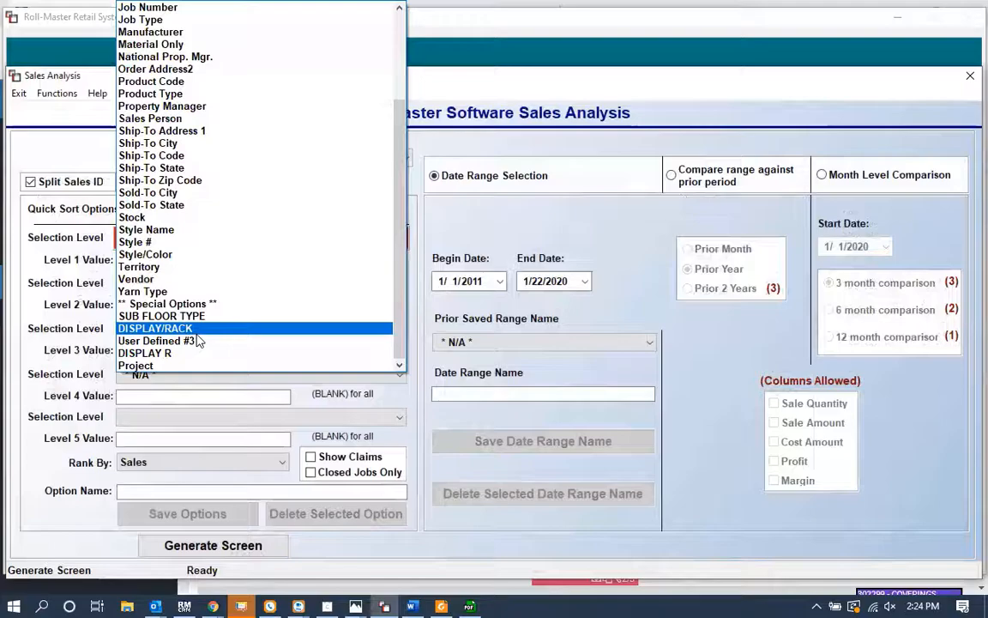
scroll(197, 341, "up", 3)
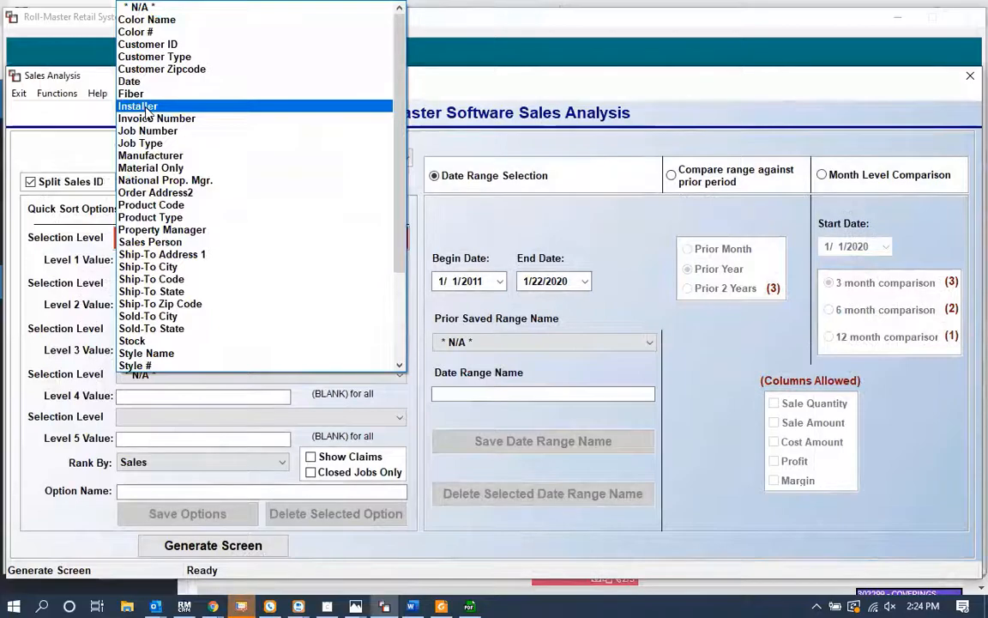
left_click(34, 237)
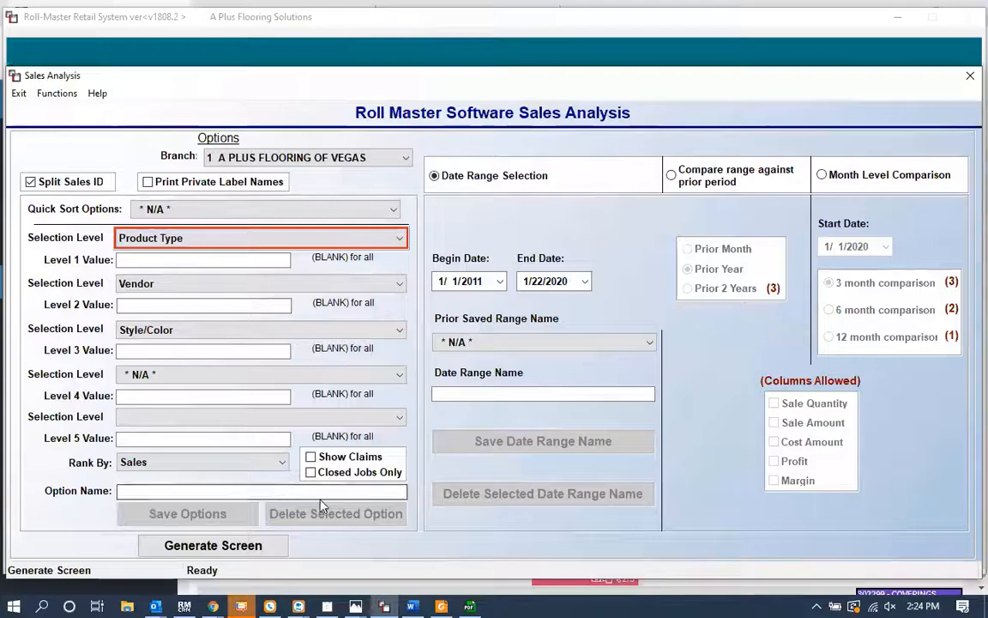
Step: Switch to the browser window, open the Tableau Online tab and sign in
left_click(208, 602)
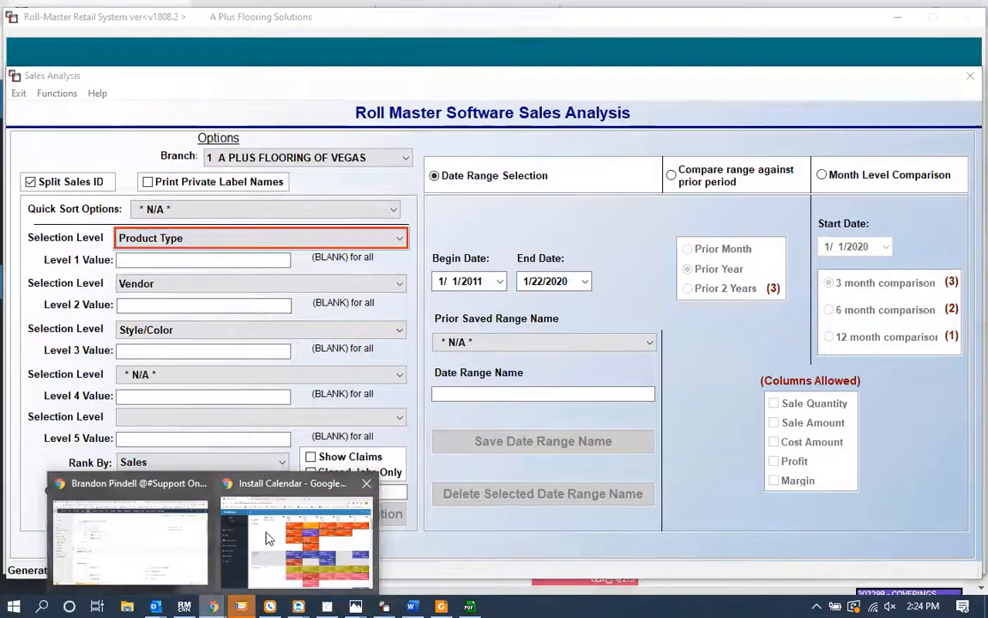
left_click(296, 540)
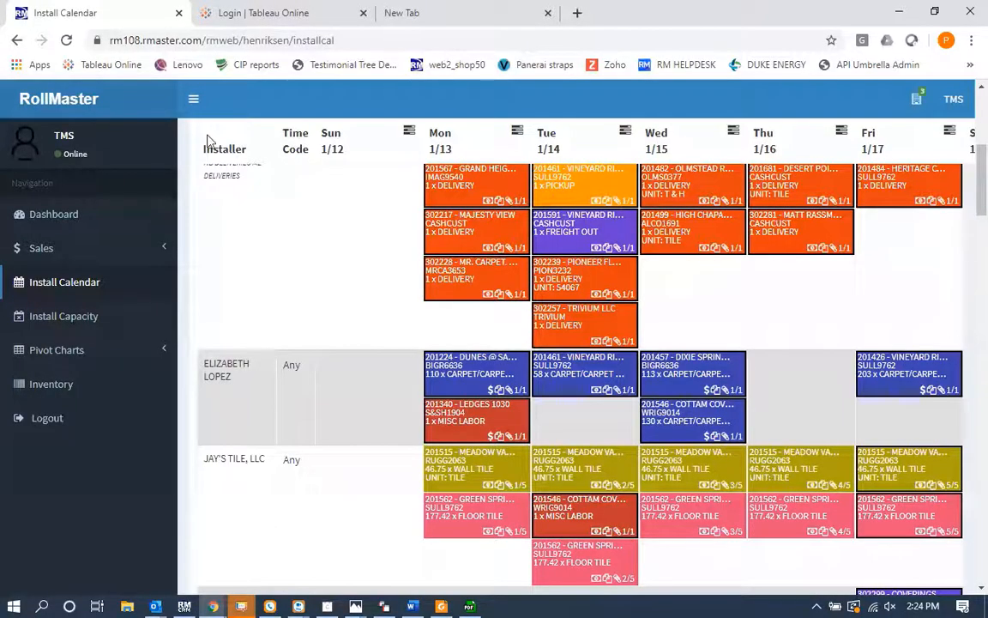
left_click(244, 11)
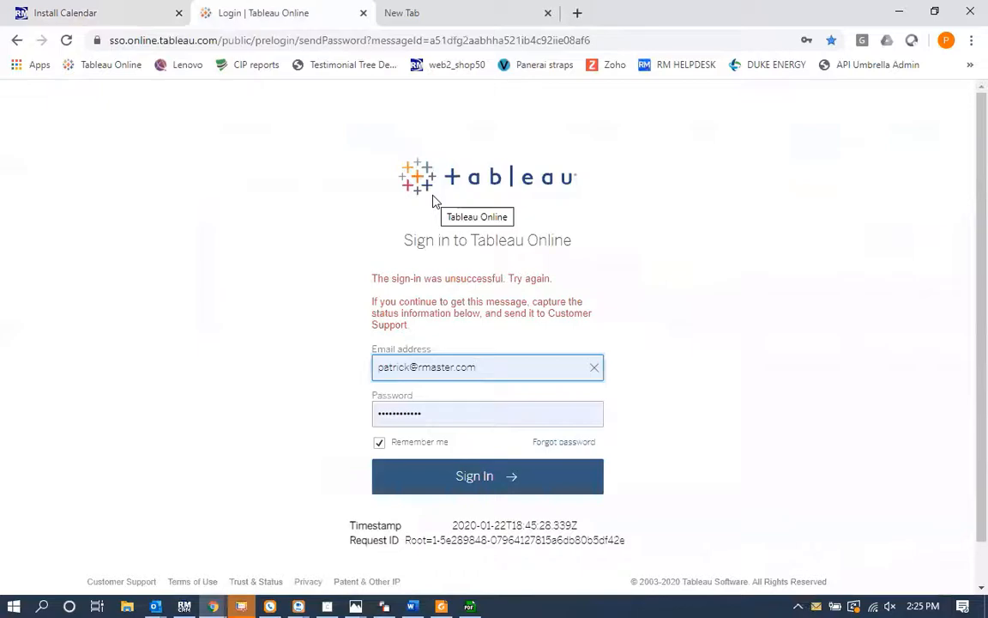
left_click(480, 476)
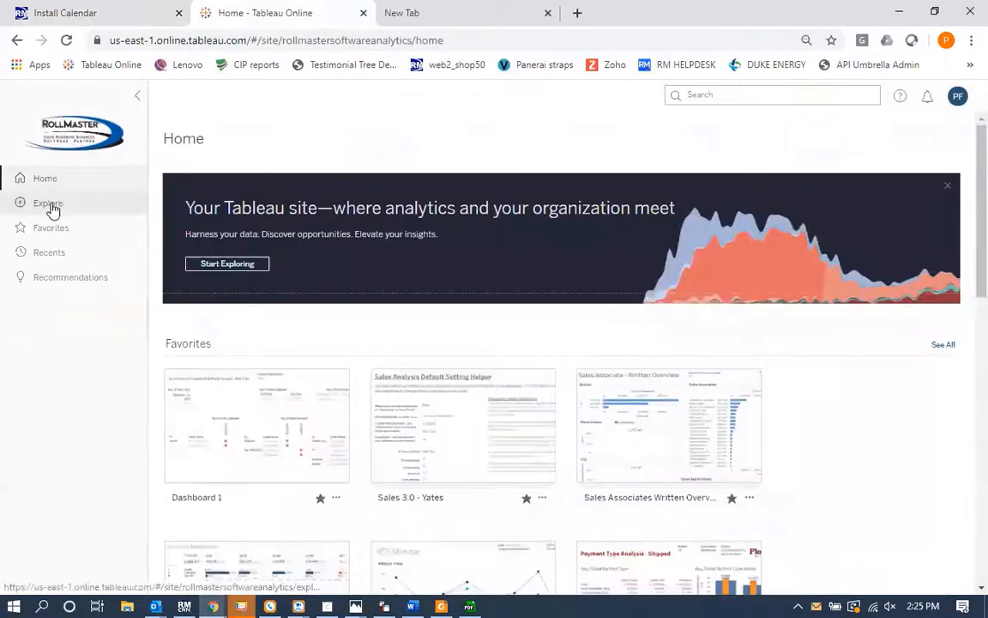
Step: Open the Payment Type Analysis view from the Pay Types - Demo (Custom Dashboard) workbook in the *Demo Company project
left_click(50, 205)
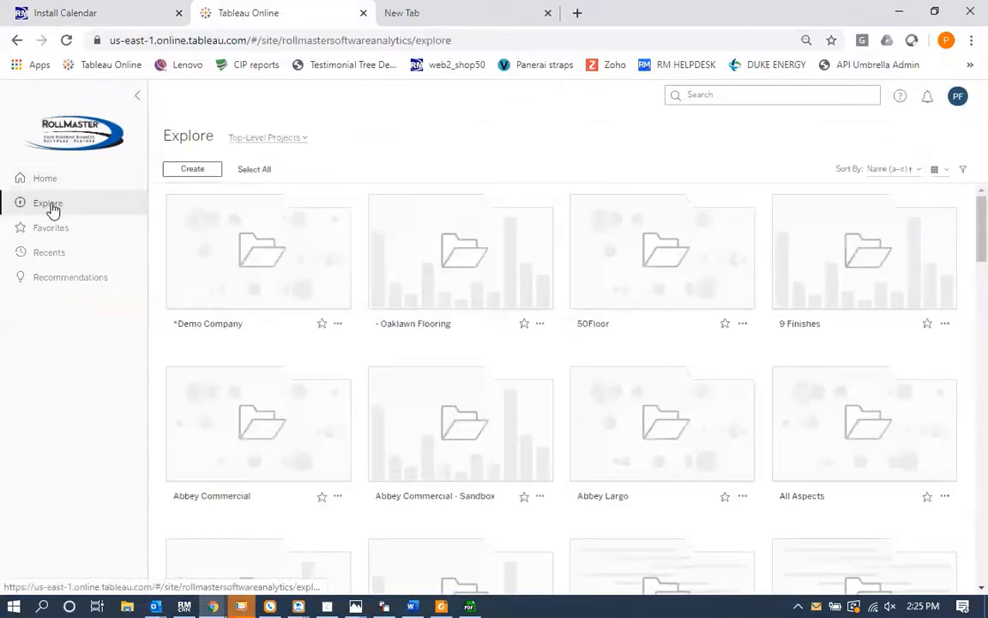
left_click(236, 249)
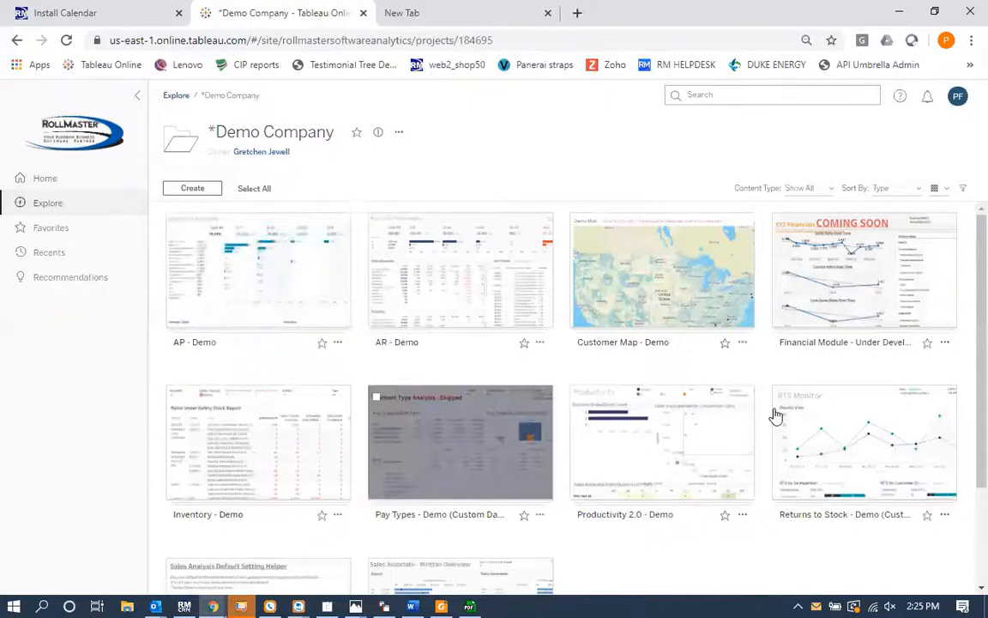
mouse_move(834, 301)
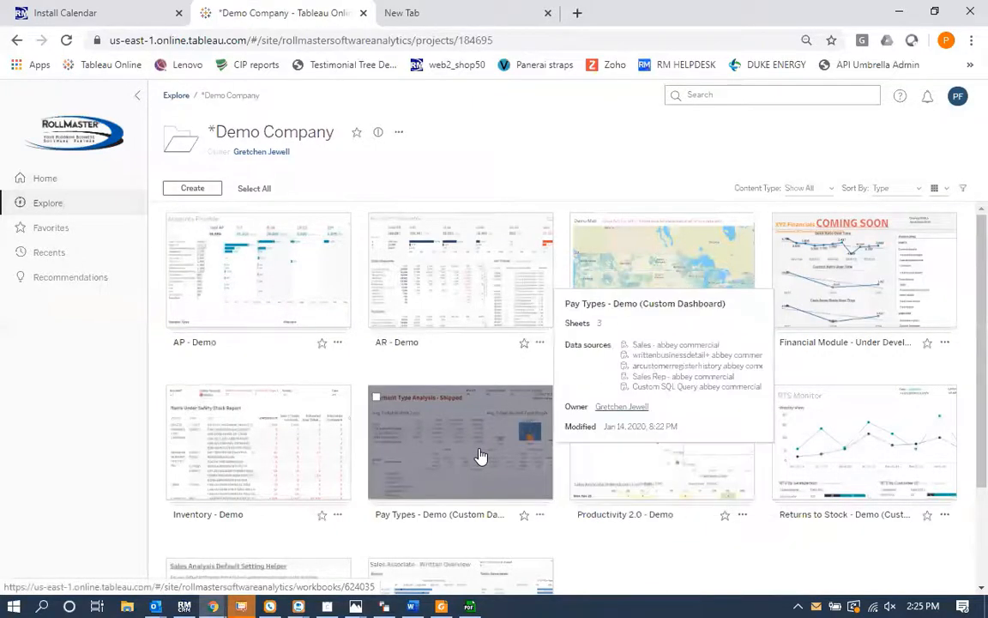
left_click(481, 456)
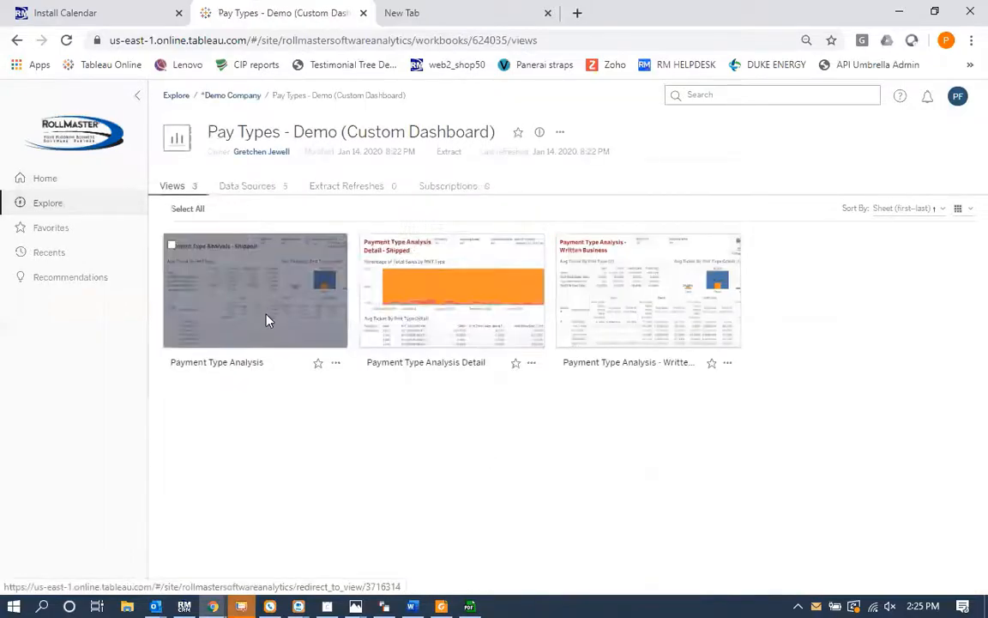
left_click(266, 320)
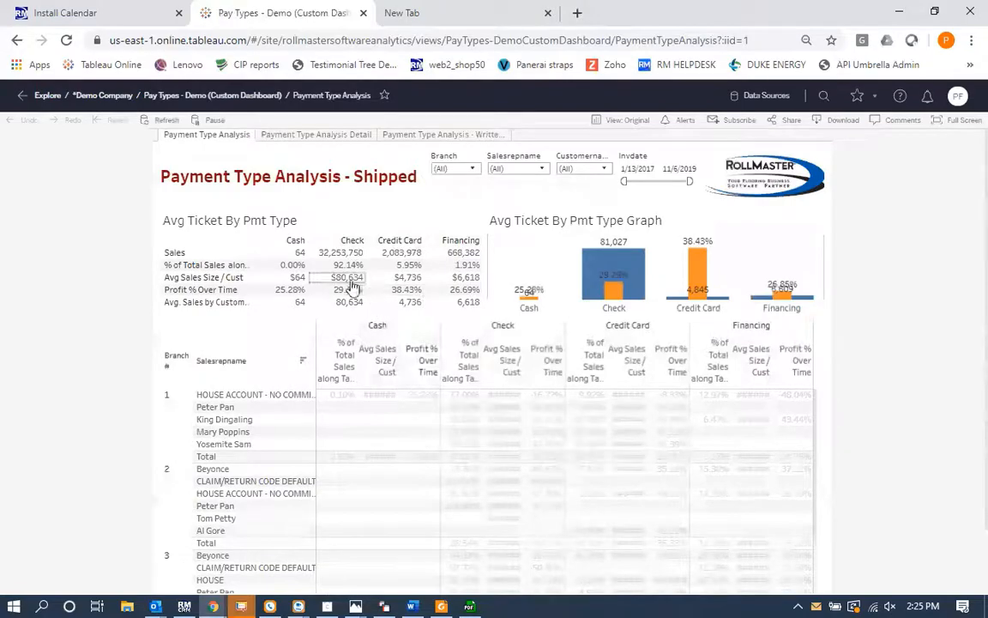
mouse_move(343, 285)
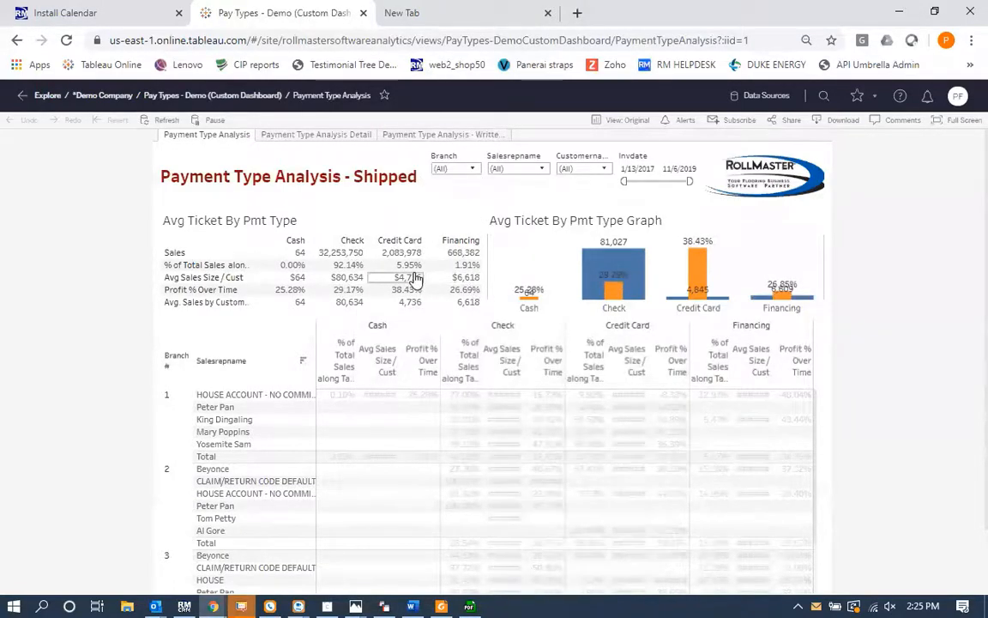
Step: Return to the *Demo Company project and open the Sales 3.0 view of the Sales 3.0 - Demo workbook
mouse_move(420, 283)
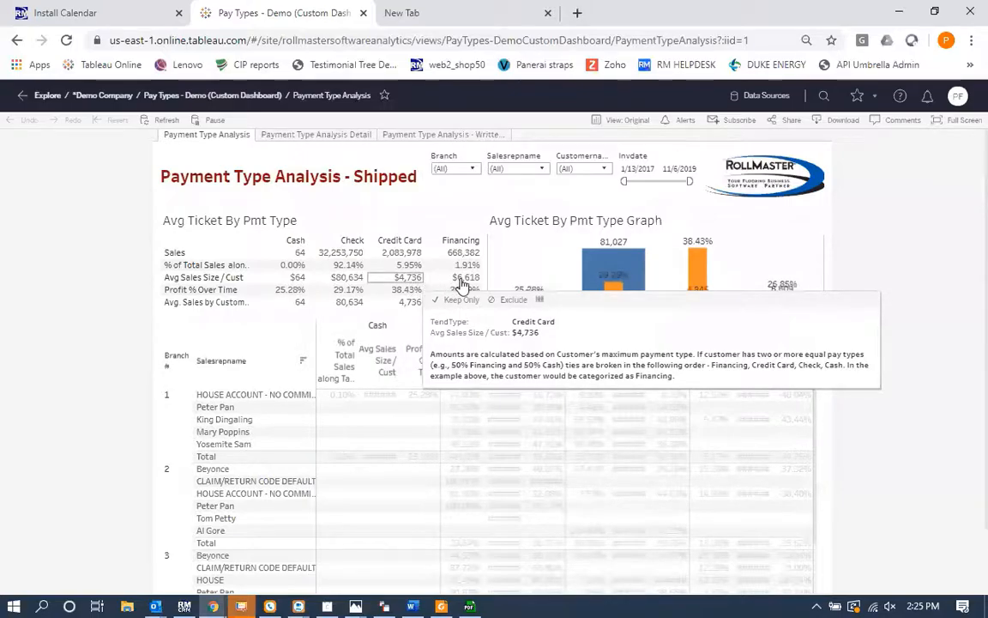
left_click(107, 95)
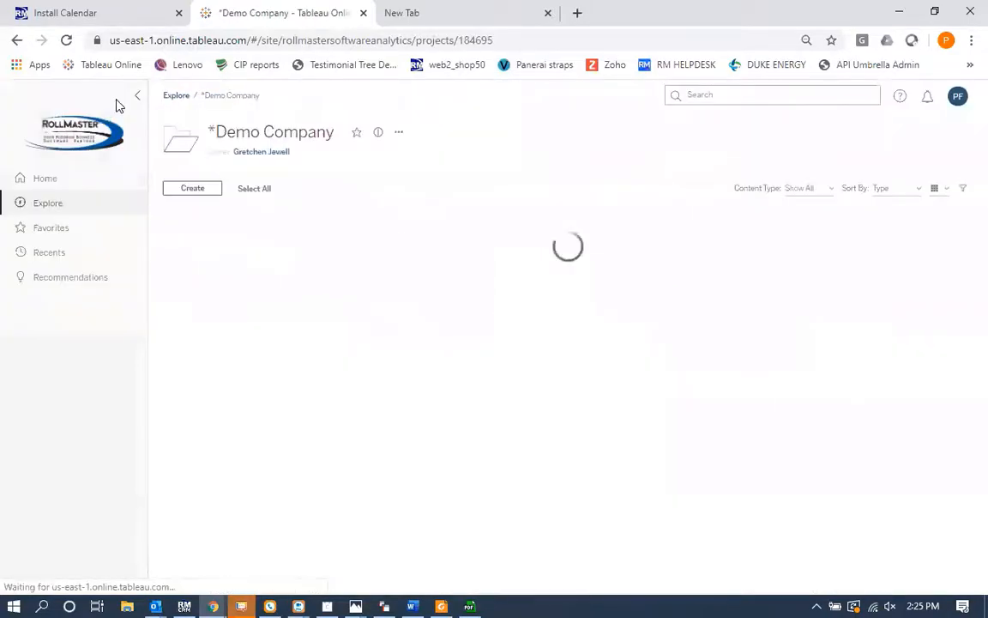
scroll(441, 453, "down", 2)
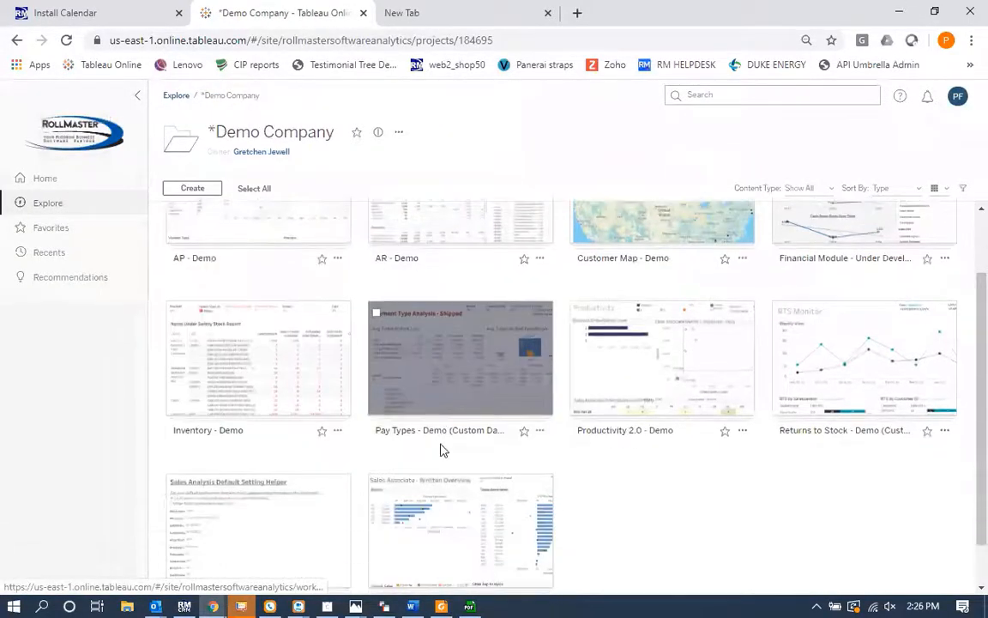
scroll(441, 452, "up", 3)
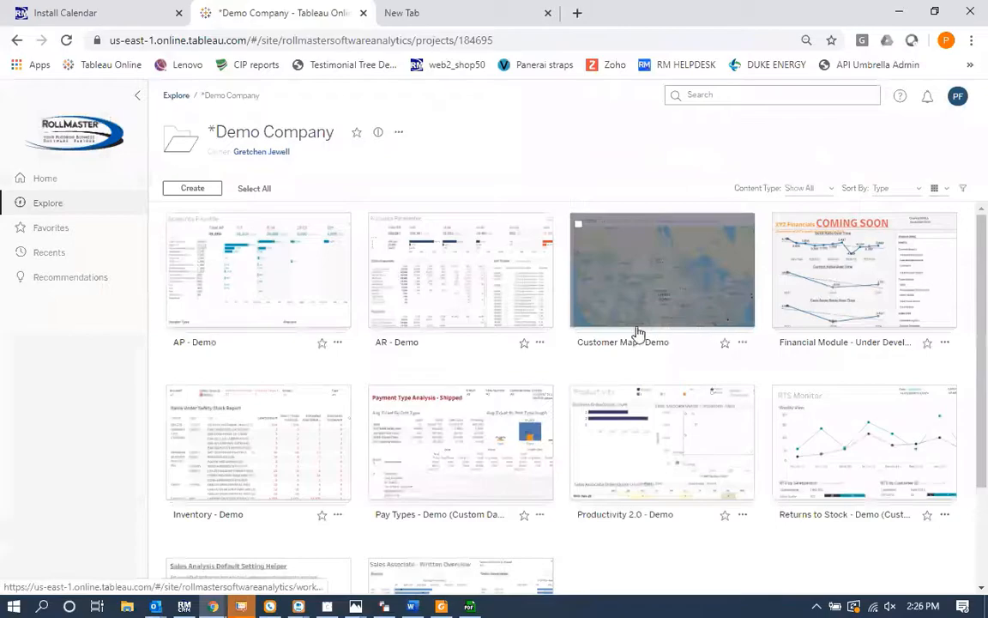
scroll(625, 359, "down", 3)
left_click(174, 505)
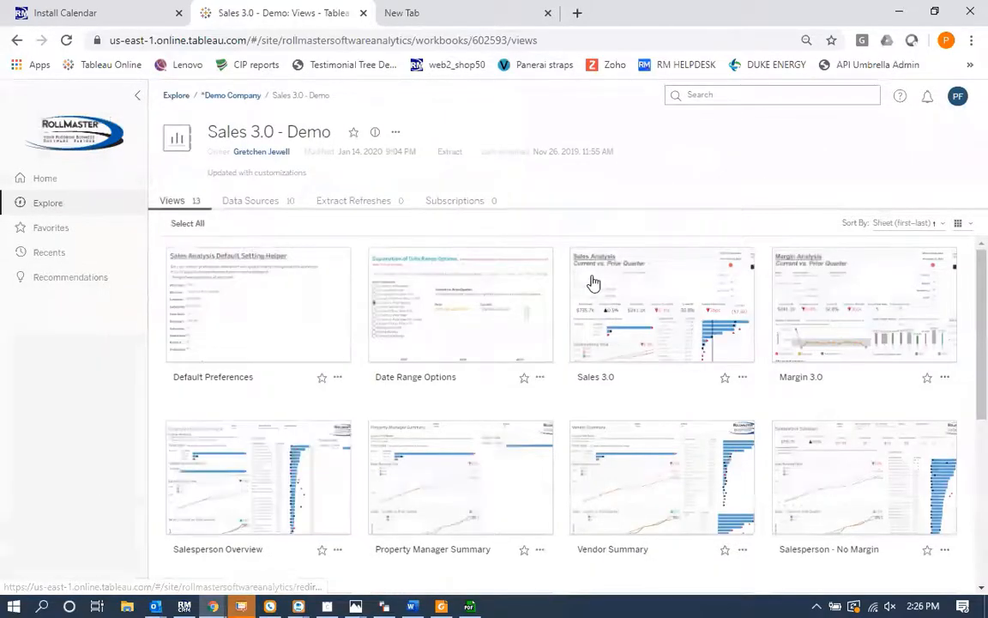
left_click(616, 296)
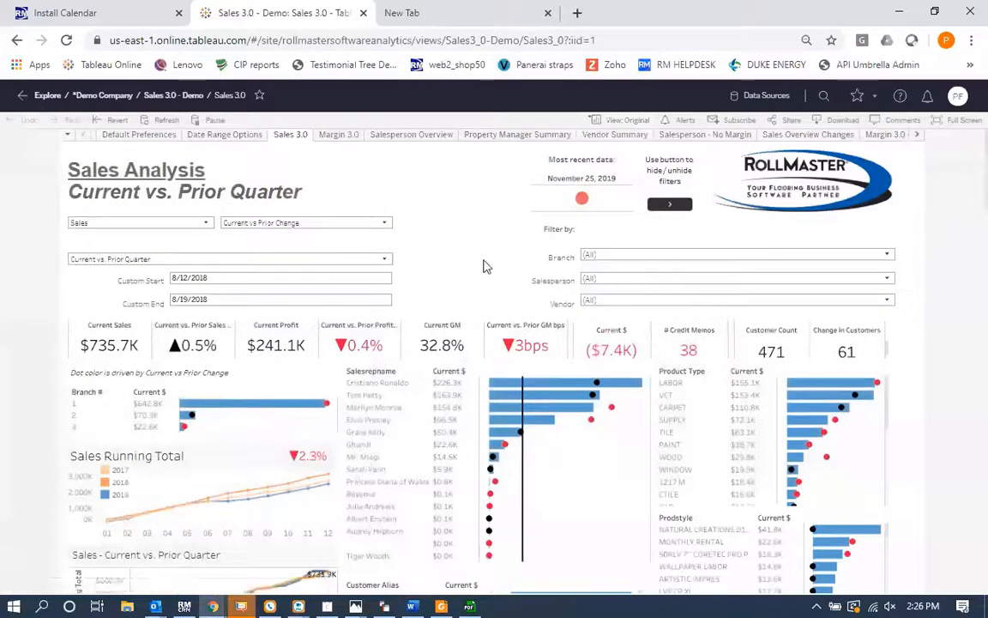
Step: Filter the Sales 3.0 dashboard by selecting salesperson Tom Petty and then a customer alias
scroll(502, 289, "down", 2)
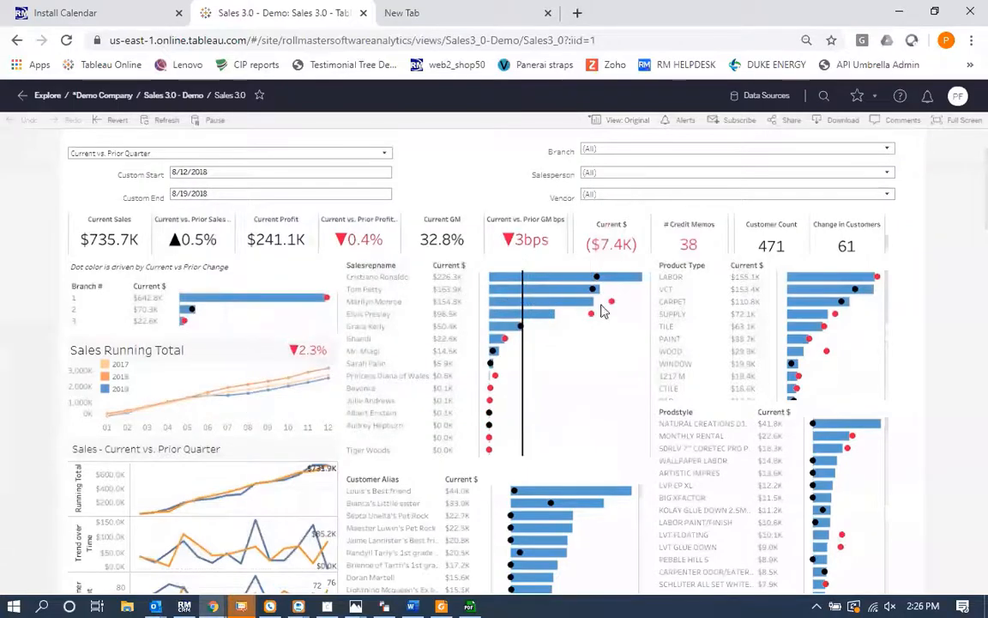
mouse_move(592, 309)
left_click(368, 291)
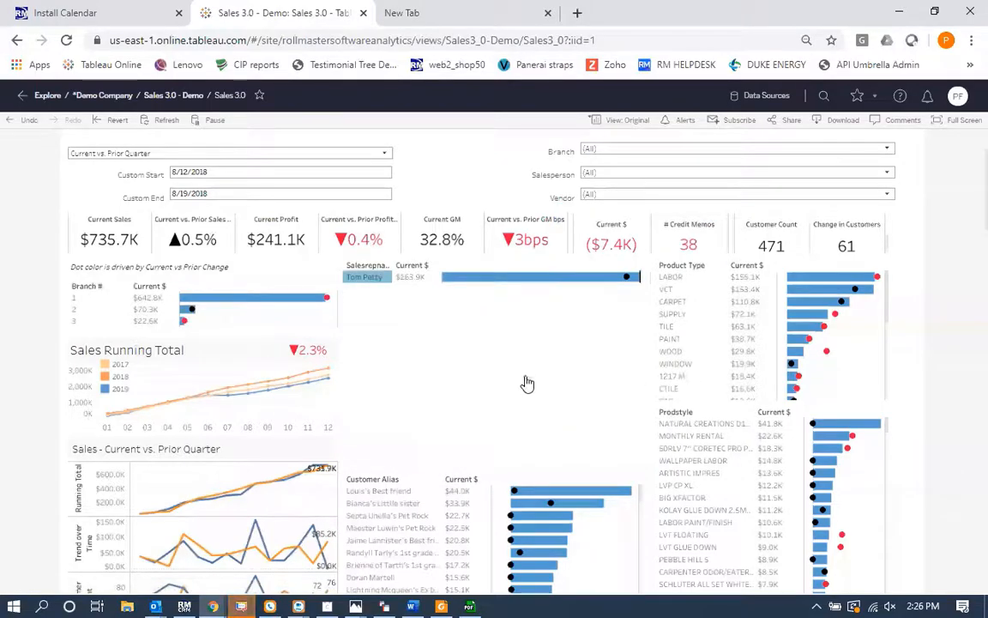
scroll(600, 419, "down", 3)
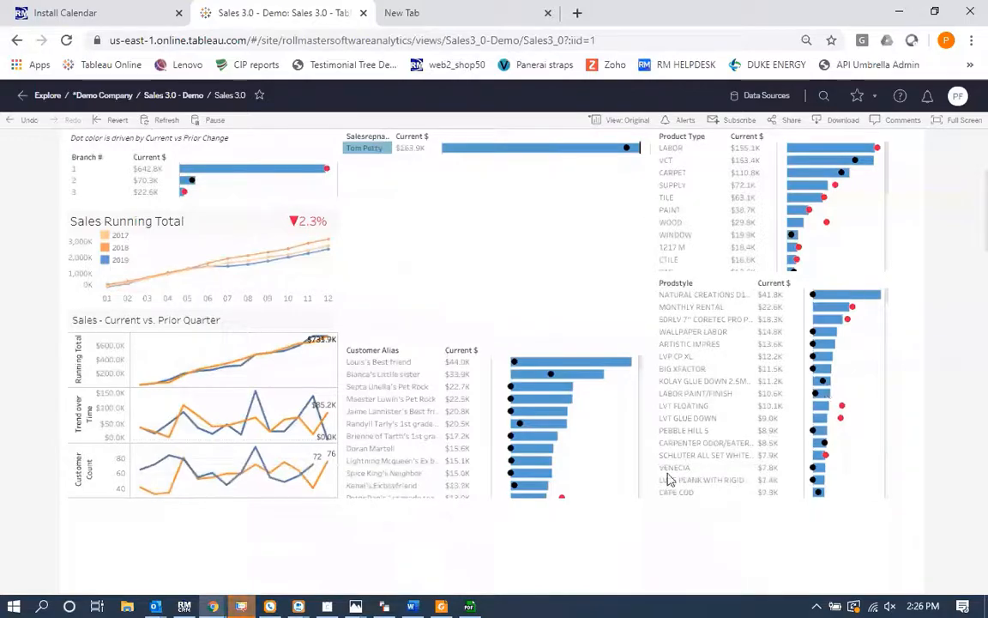
left_click(367, 415)
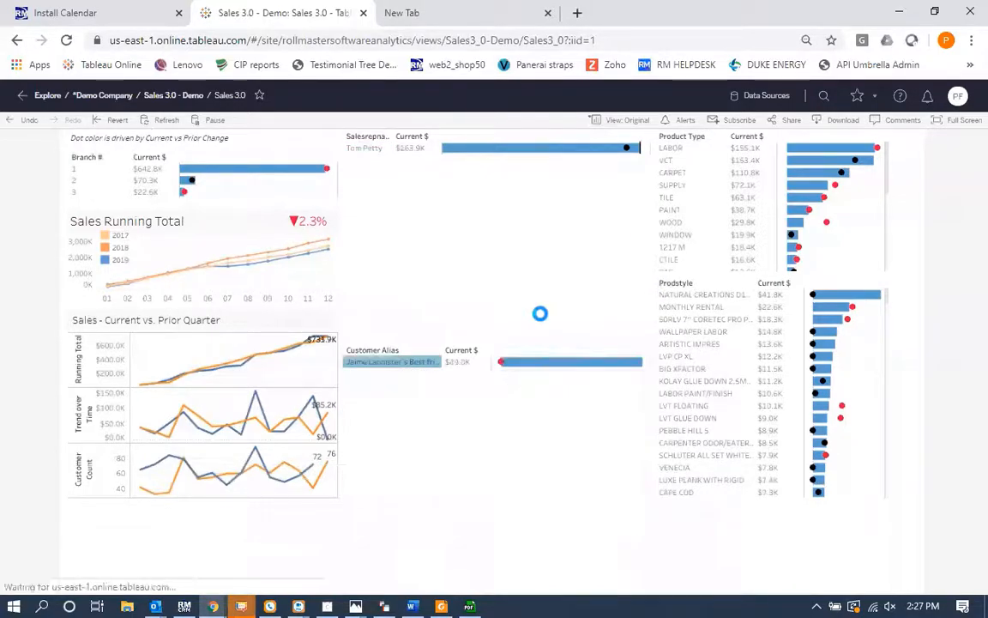
Step: Revert the Sales 3.0 dashboard to its original unfiltered view
scroll(541, 320, "up", 3)
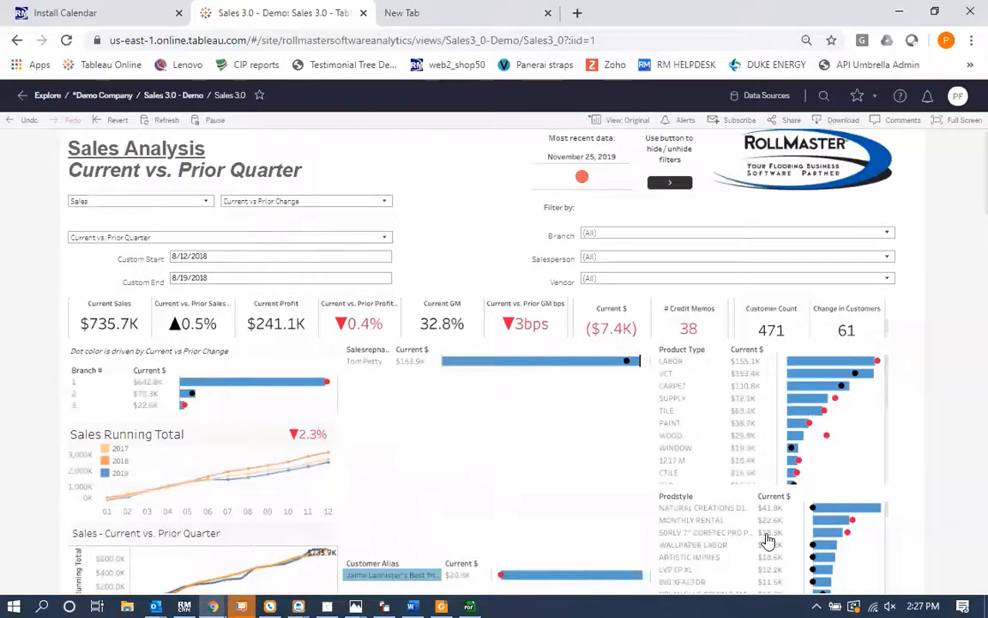
left_click(109, 121)
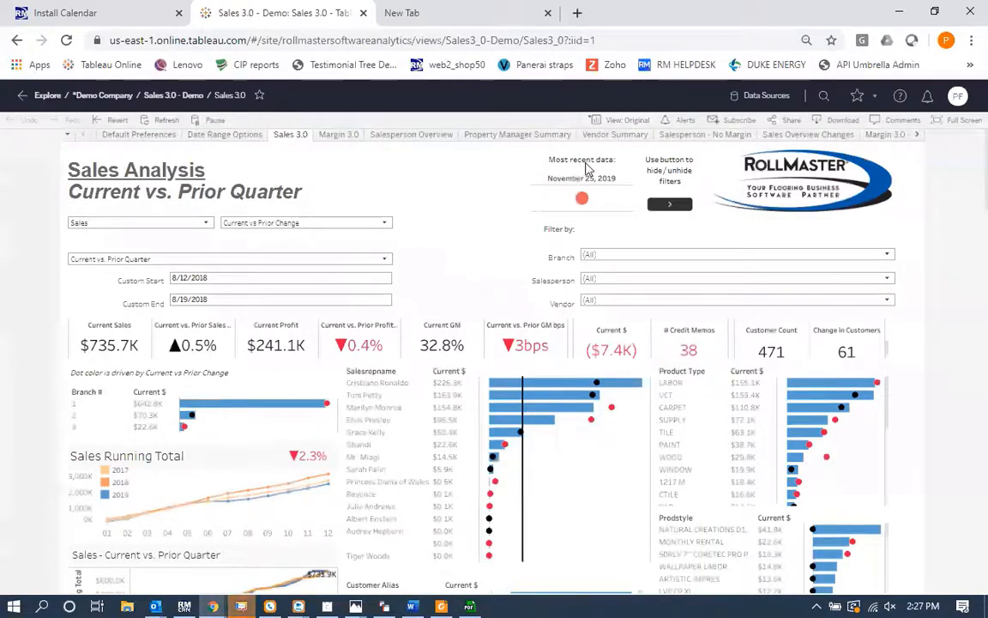
Step: Set up a subscription to this view with the schedule reduced to Tuesdays only, then cancel it
left_click(738, 120)
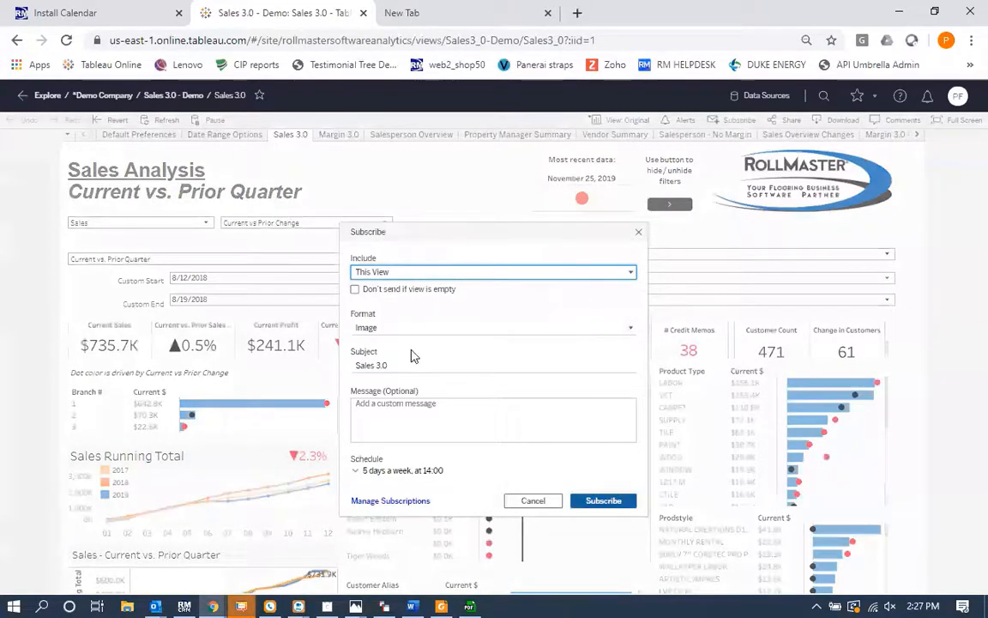
left_click(401, 470)
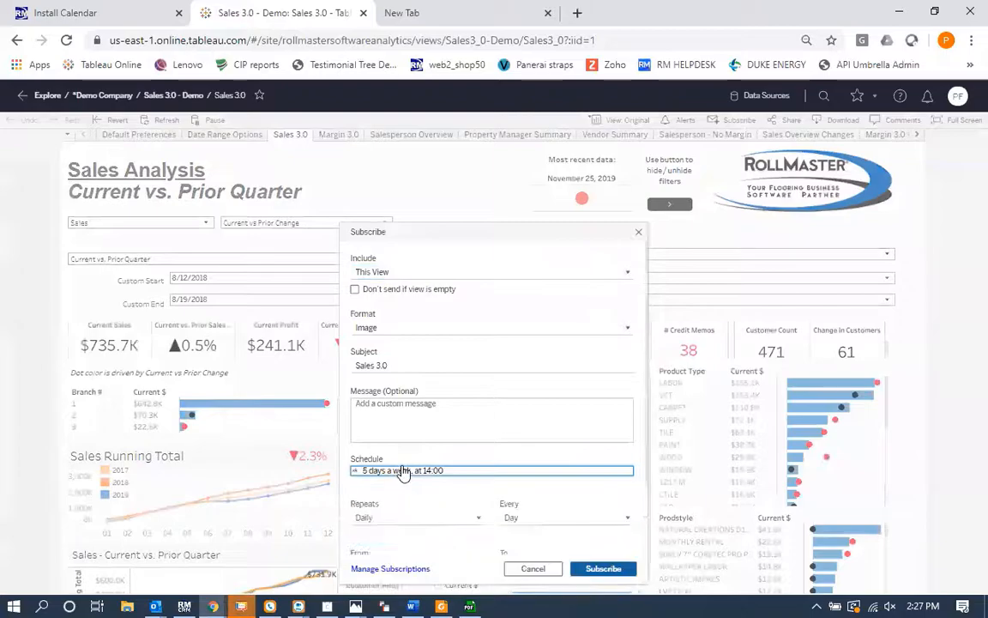
left_click(380, 505)
left_click(440, 506)
left_click(421, 505)
left_click(460, 505)
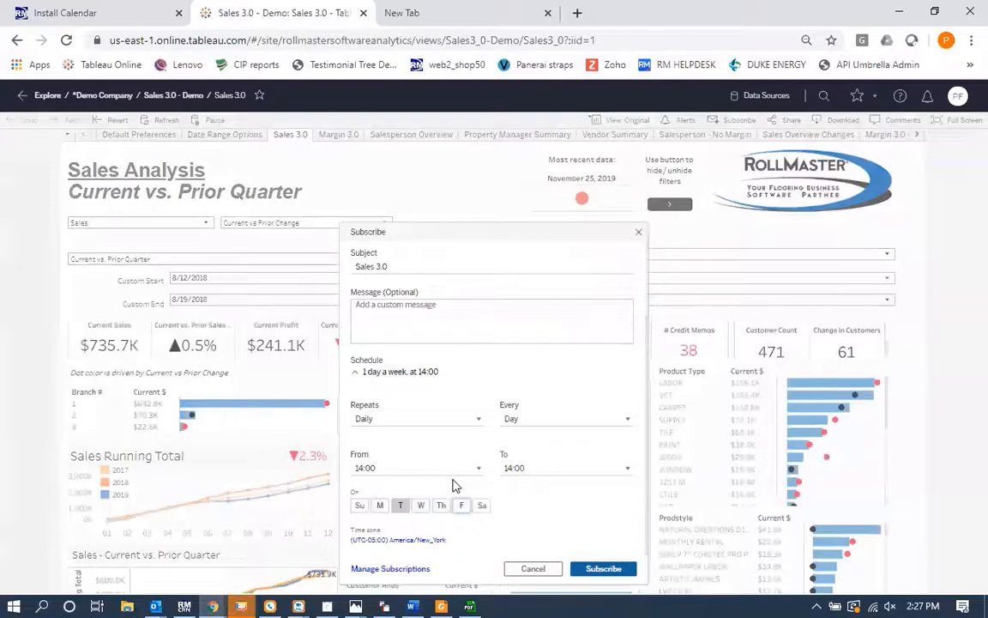
left_click(531, 569)
Step: Return to the *Demo Company project and open the Summary Income Statement view of the Financial Module - Under Development workbook
left_click(107, 97)
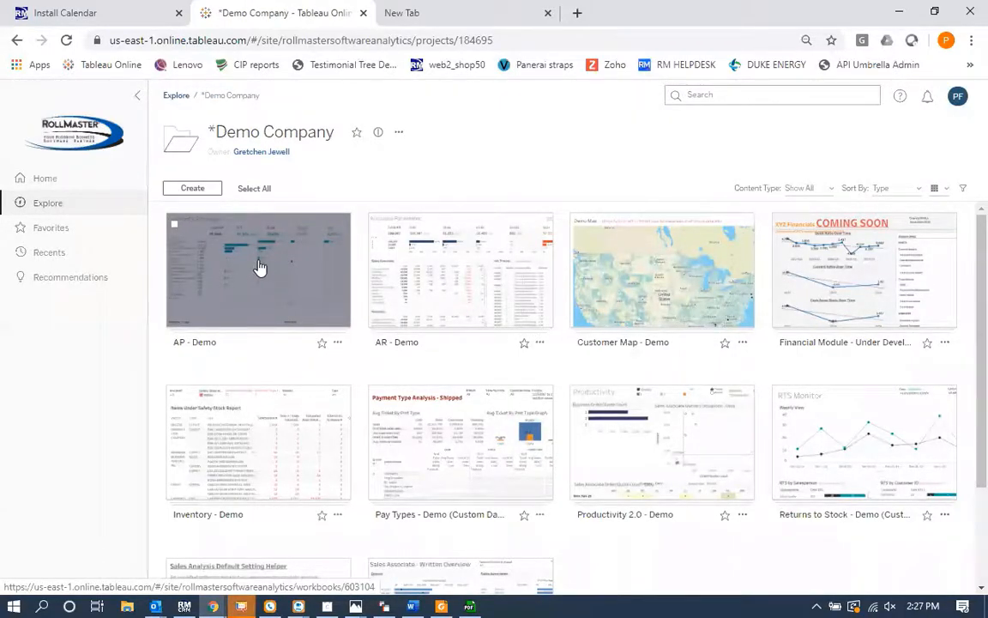
mouse_move(447, 271)
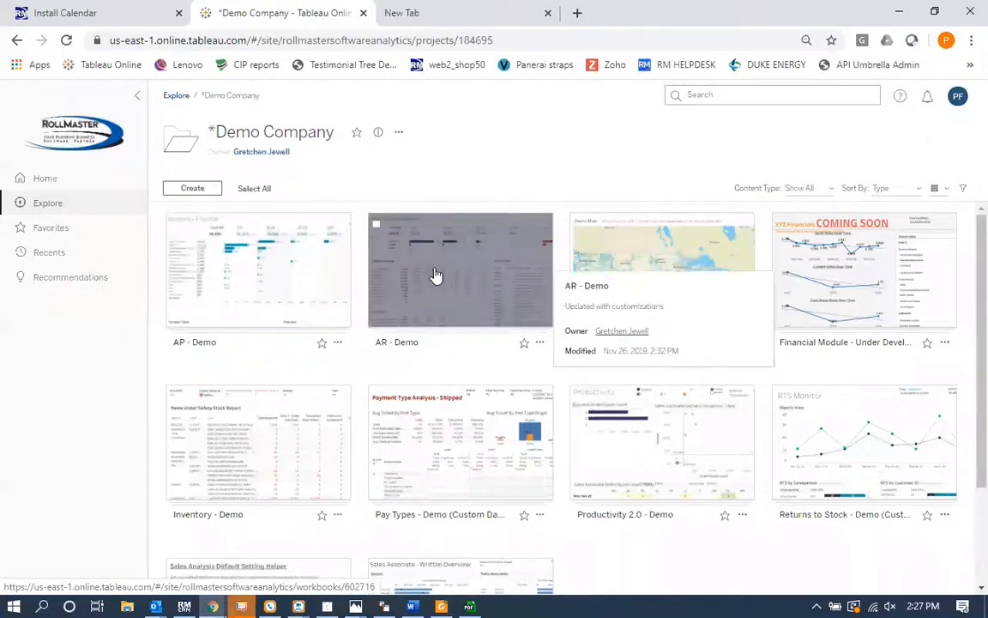
scroll(475, 305, "down", 1)
scroll(474, 305, "down", 3)
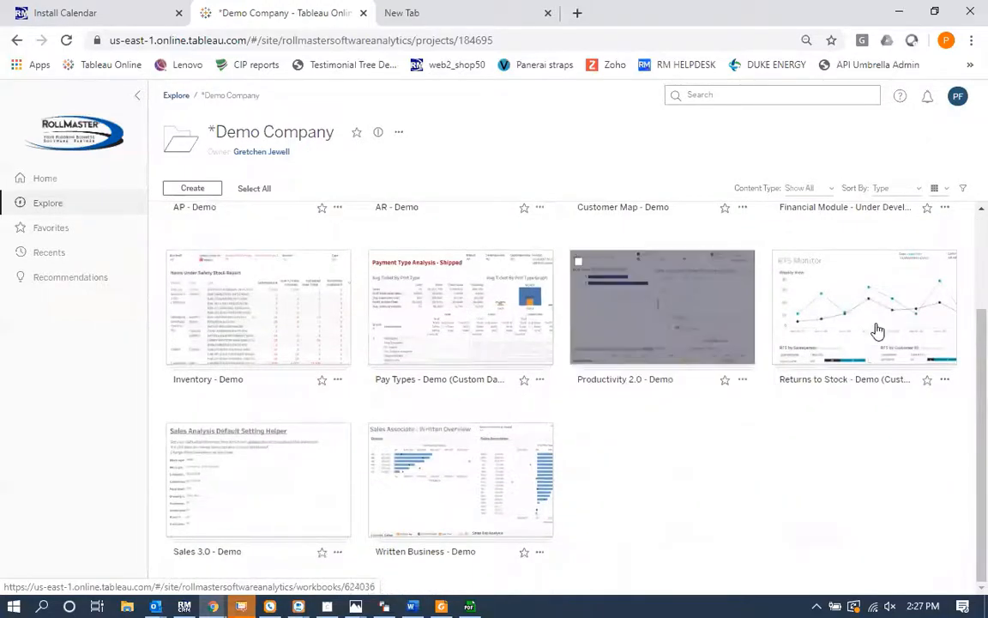
mouse_move(859, 333)
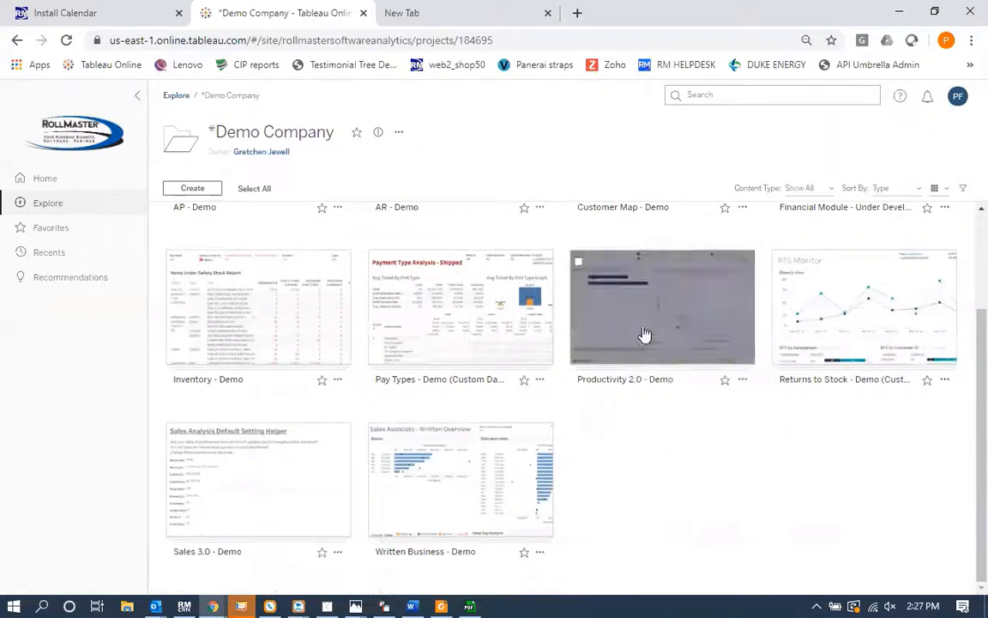
mouse_move(645, 342)
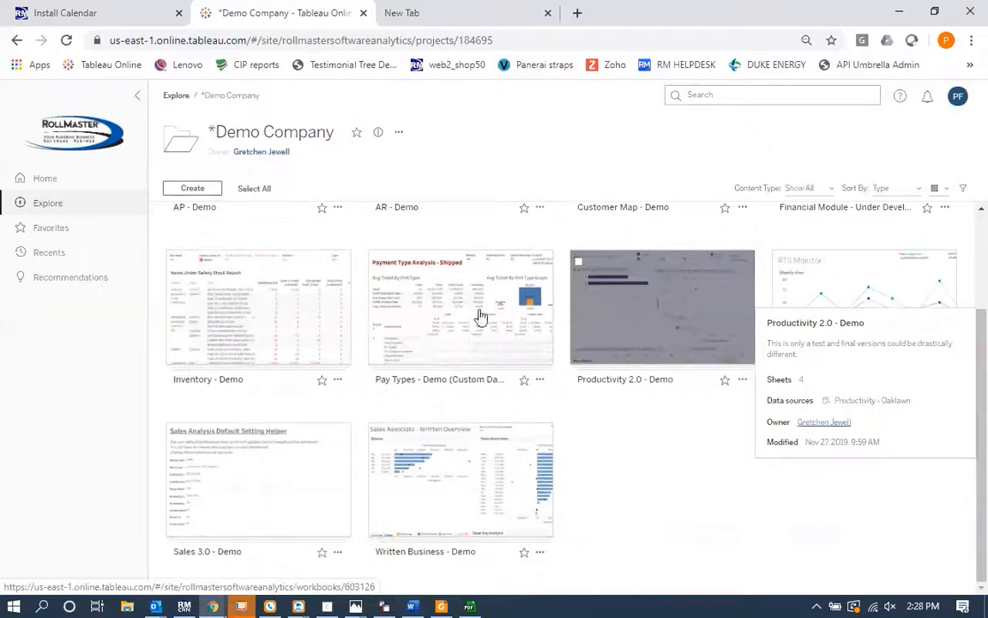
mouse_move(262, 333)
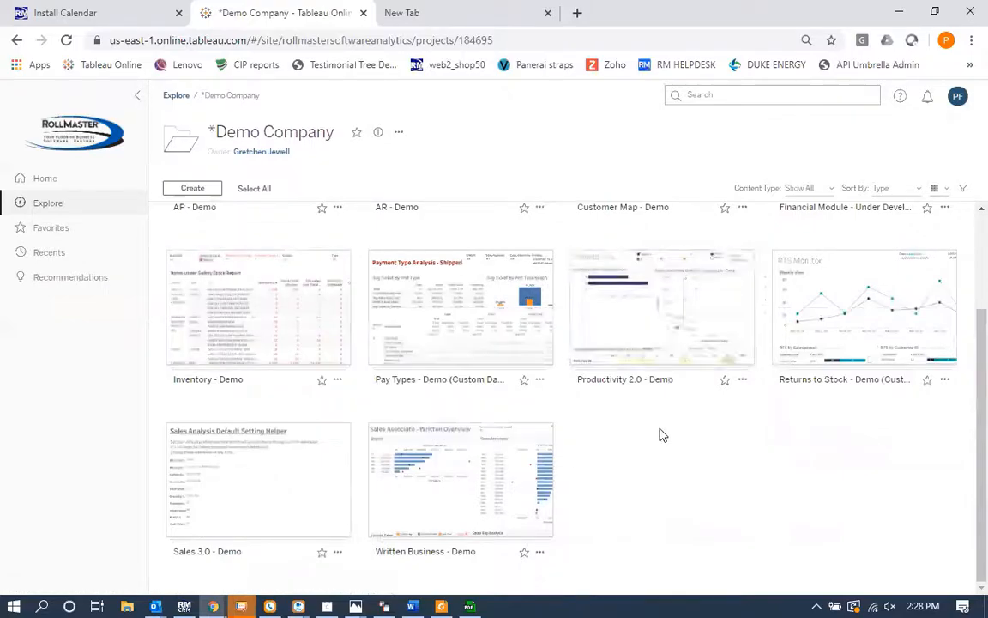
scroll(660, 435, "up", 3)
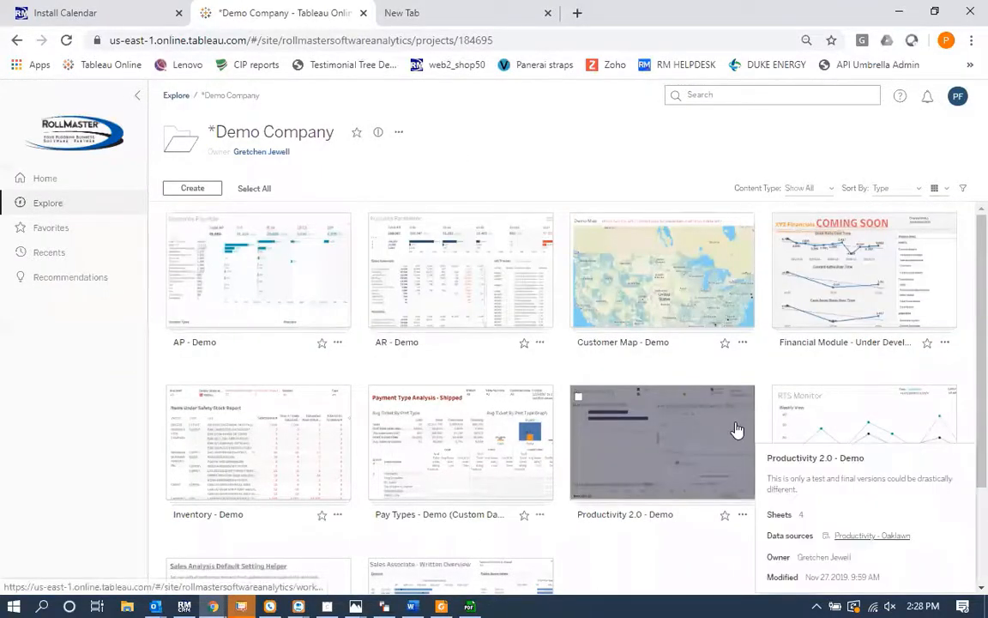
left_click(832, 280)
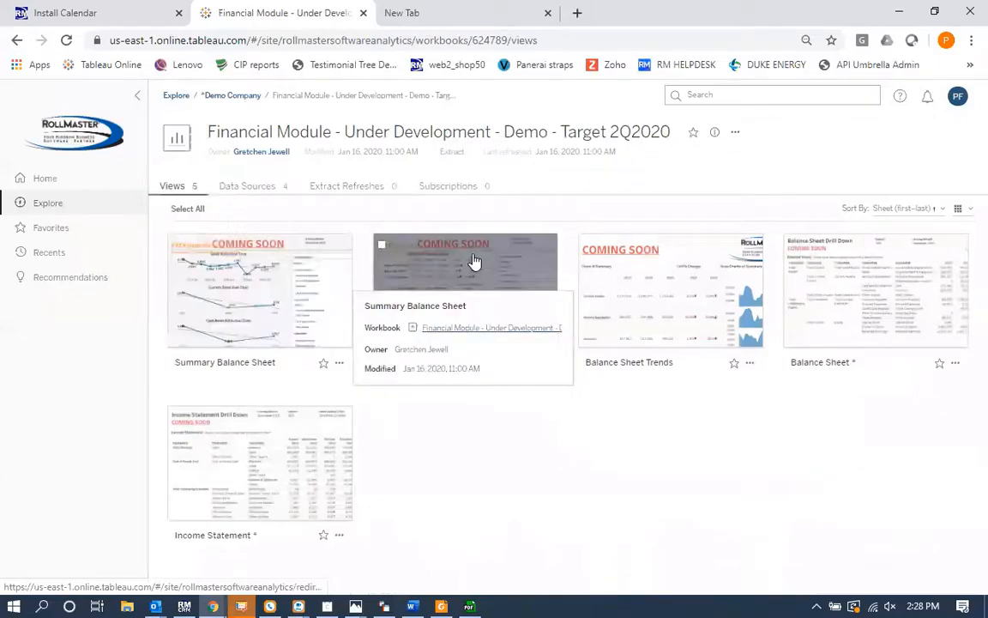
left_click(457, 298)
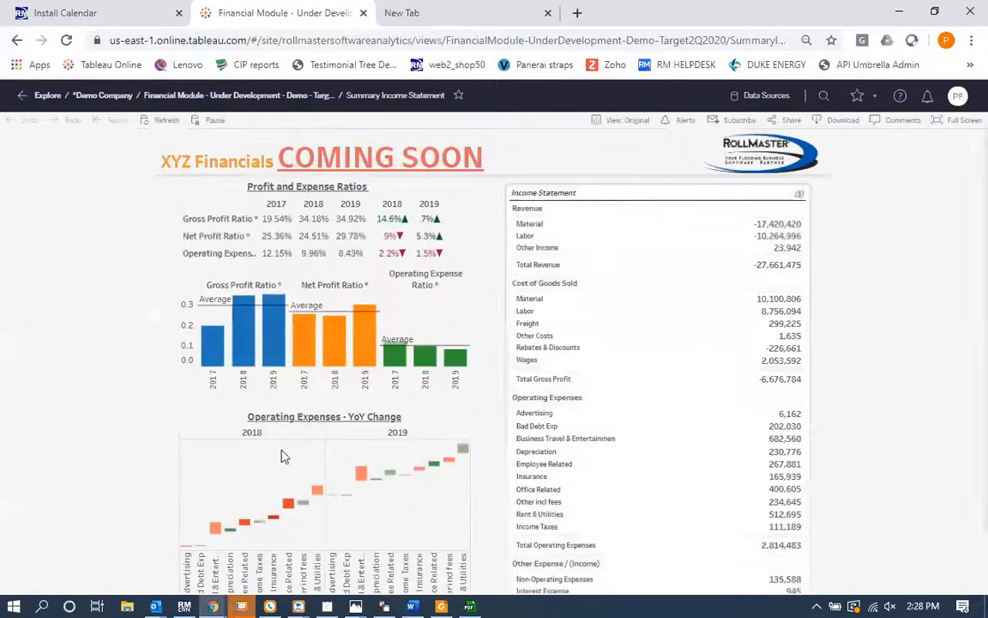
Step: Scroll through the Summary Income Statement dashboard's ratios, charts and income statement
scroll(92, 369, "down", 1)
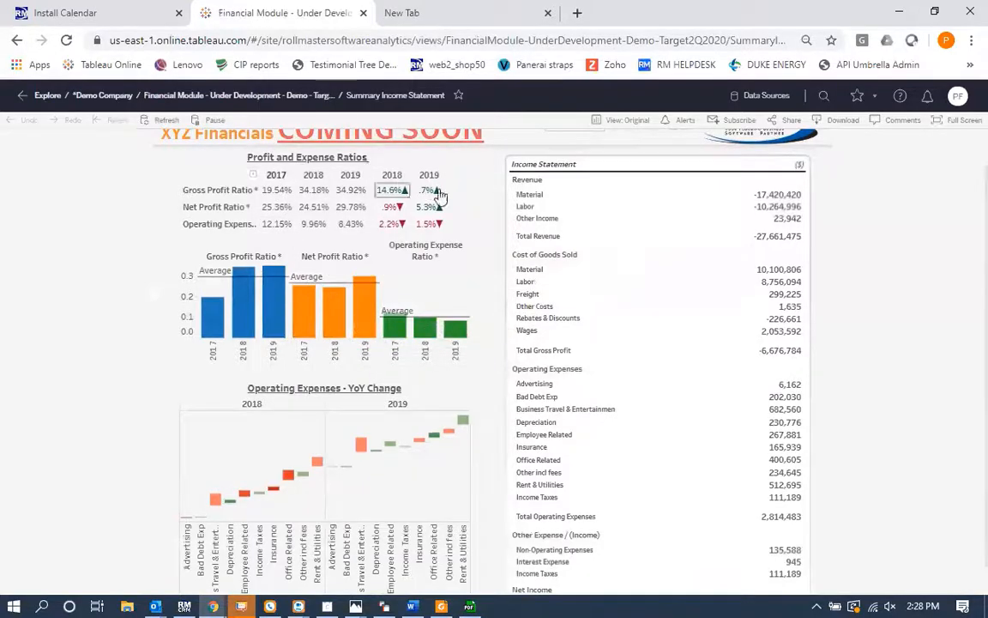
scroll(421, 418, "down", 1)
scroll(421, 418, "up", 2)
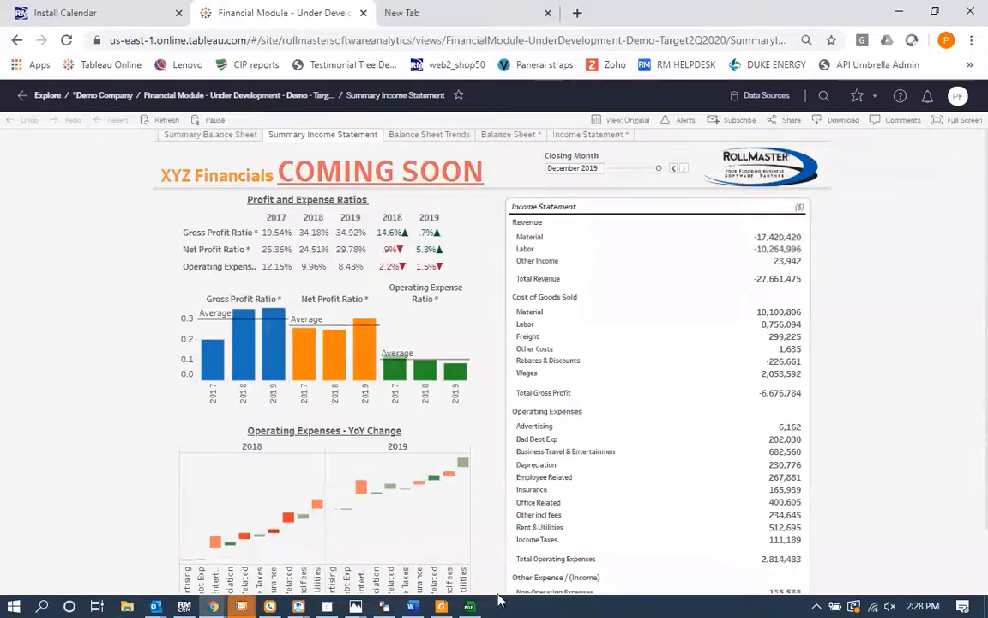
mouse_move(355, 604)
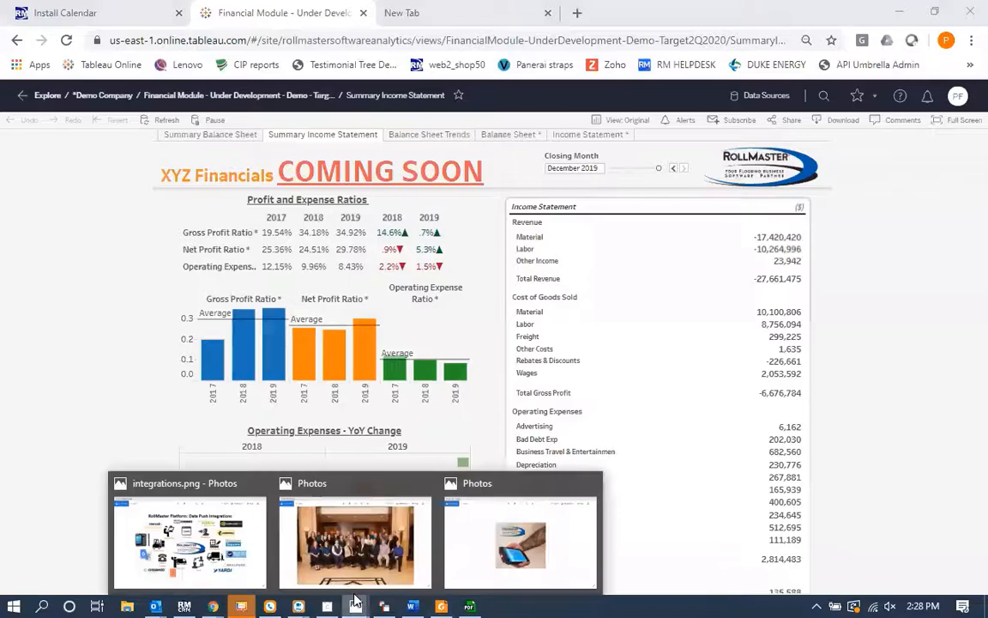